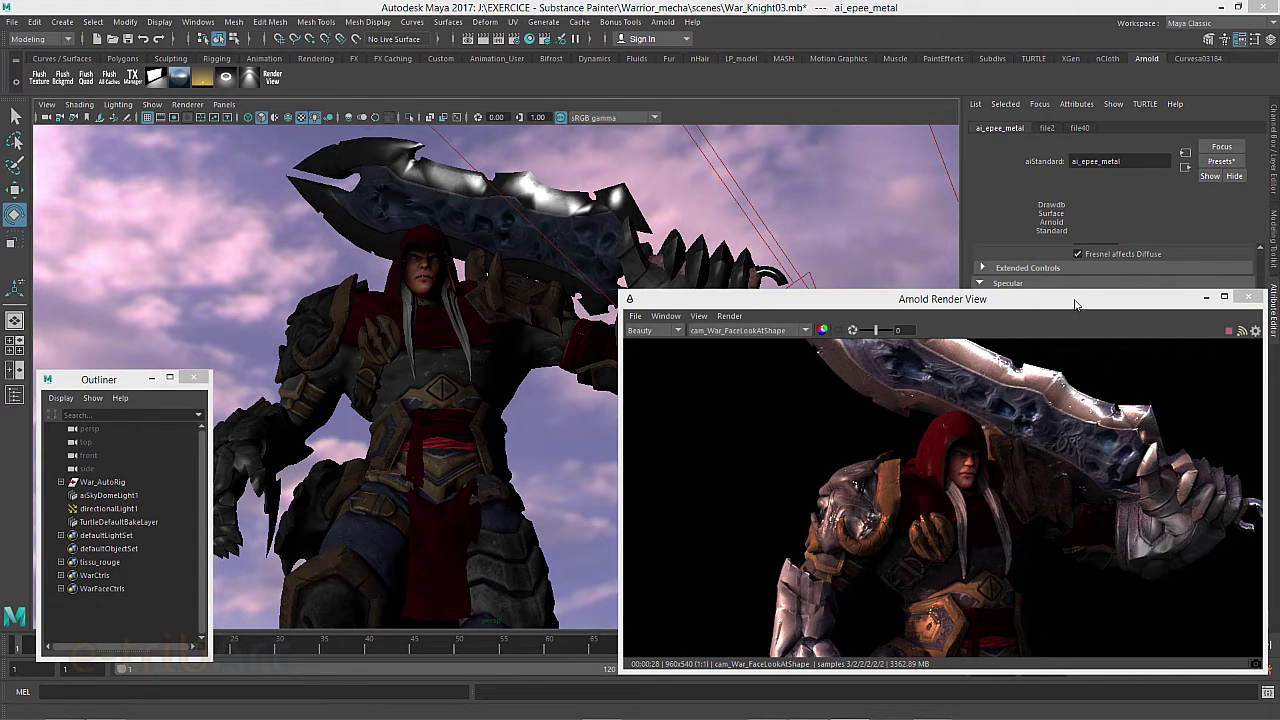
Move the Arnold Render View window aside and close it to reveal the War_Knight03 viewport
mouse_move(1075, 303)
left_mouse_down()
mouse_move(1032, 300)
mouse_move(1046, 290)
left_mouse_up()
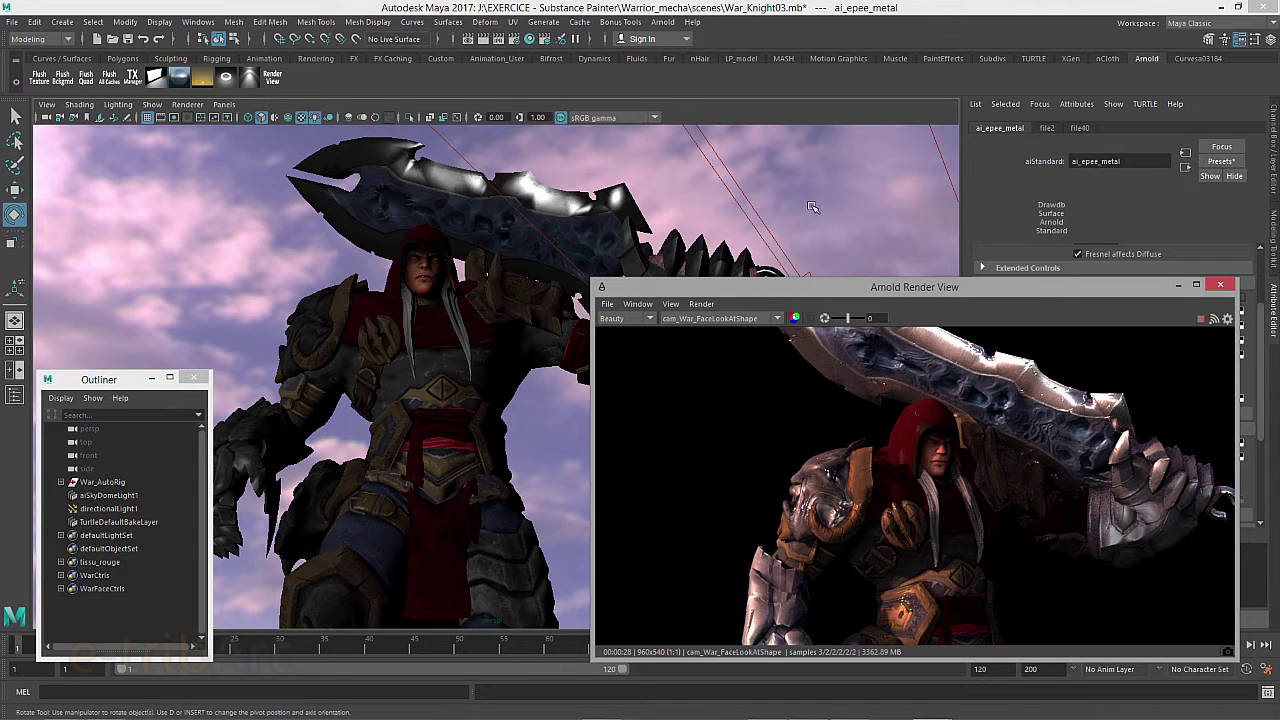
mouse_move(882, 292)
left_mouse_down()
mouse_move(1087, 258)
mouse_move(1279, 250)
left_mouse_up()
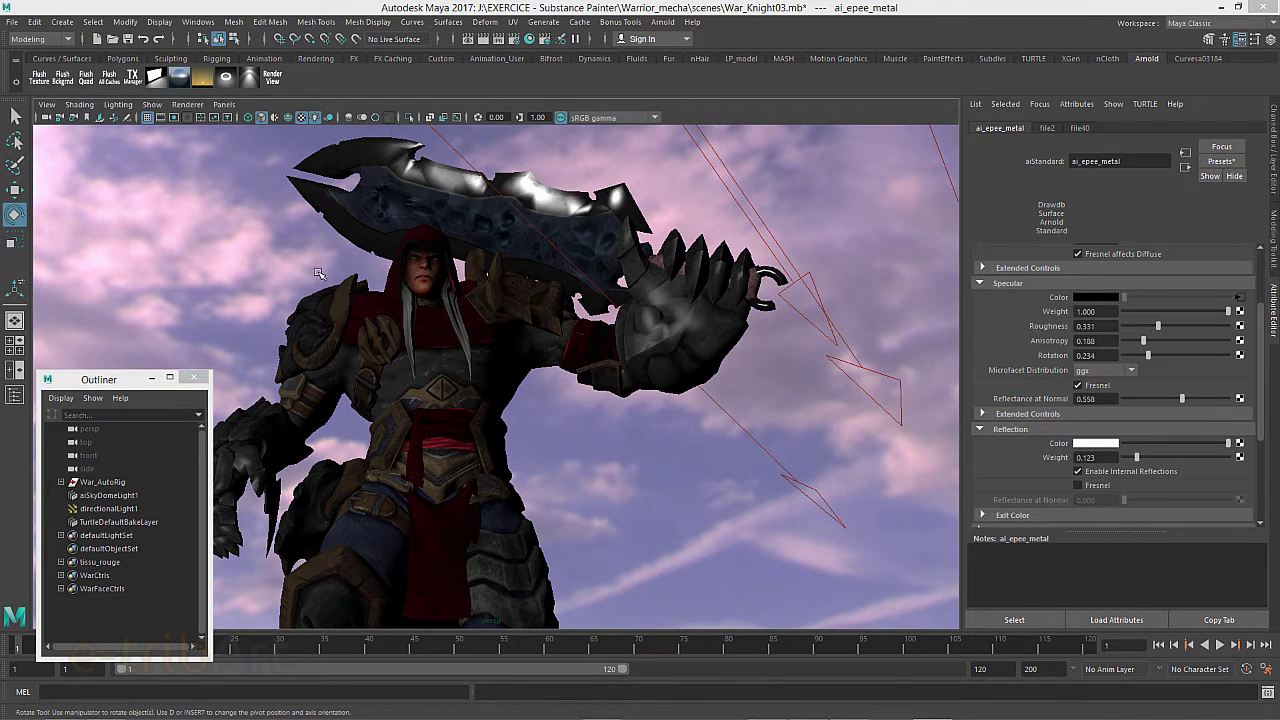
Look through the persp camera and orbit and zoom toward the knight's front
left_click(224, 104)
mouse_move(246, 118)
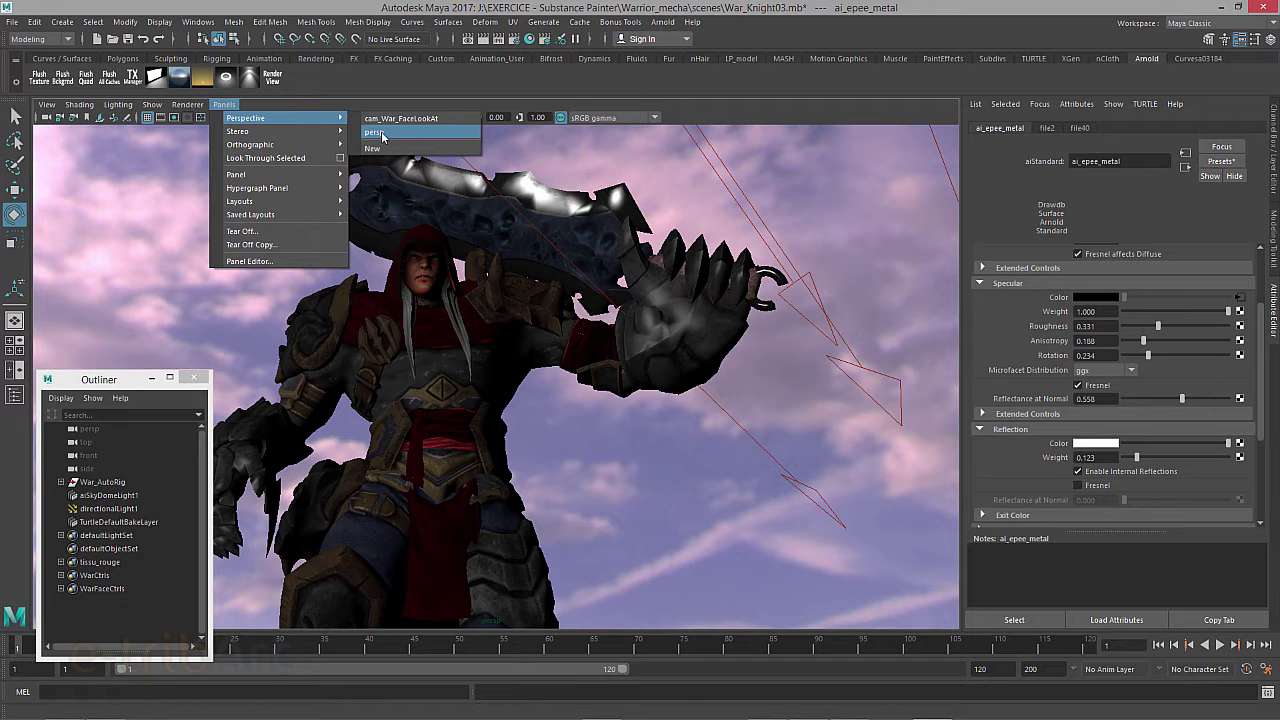
left_click(382, 135)
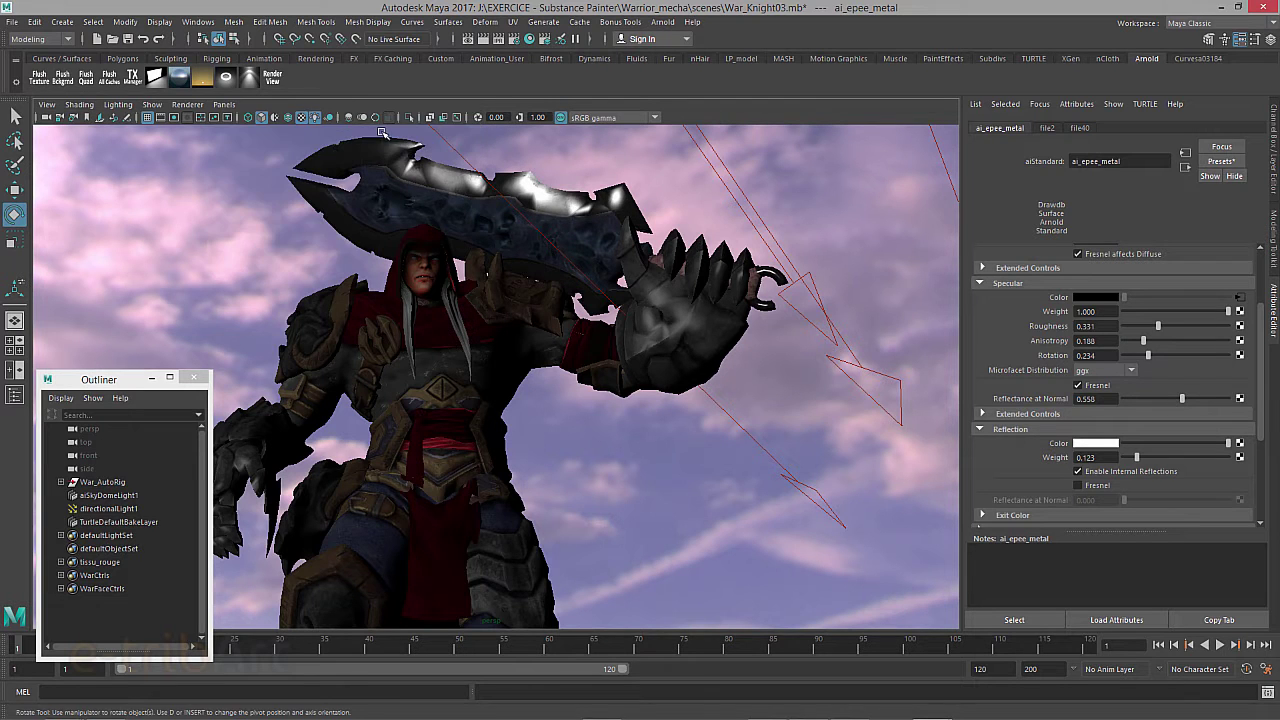
mouse_move(451, 271)
left_mouse_down("alt")
mouse_move(544, 323)
mouse_move(545, 250)
left_mouse_up("alt")
scroll(545, 250, "up", 2)
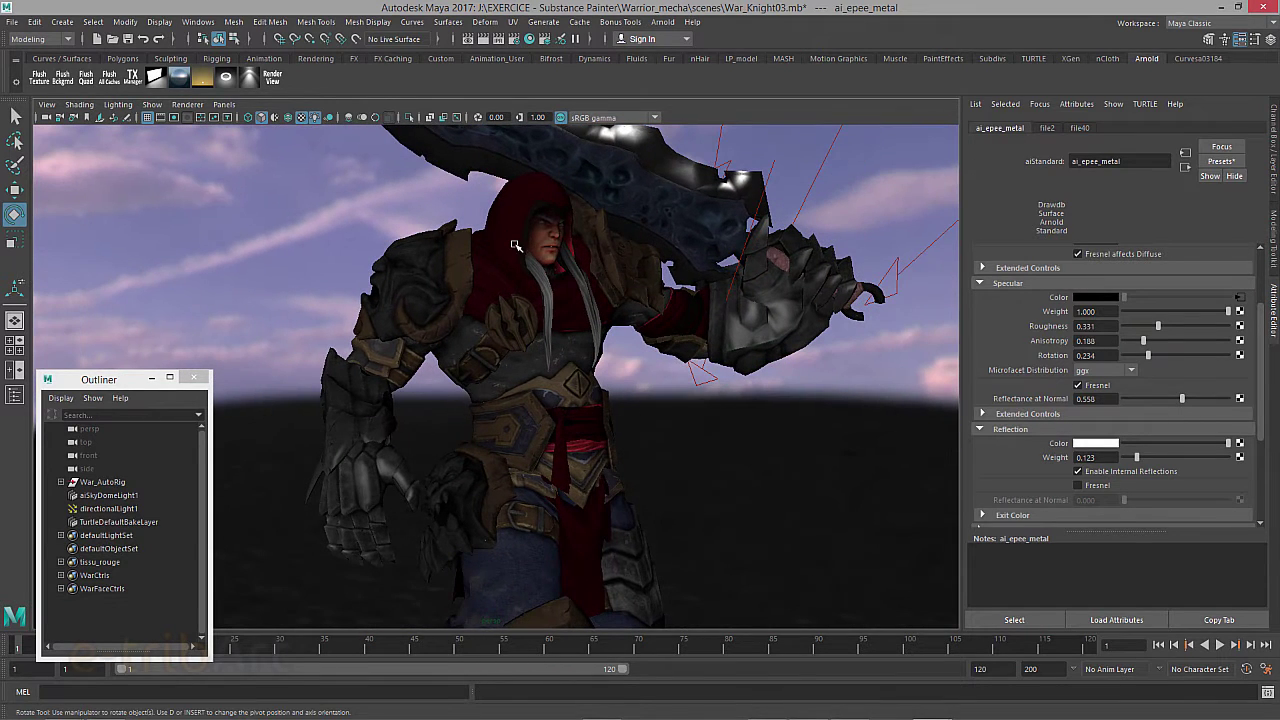
Select the knight model, the aiSkyDomeLight1 dome light and the side camera
left_click(515, 323)
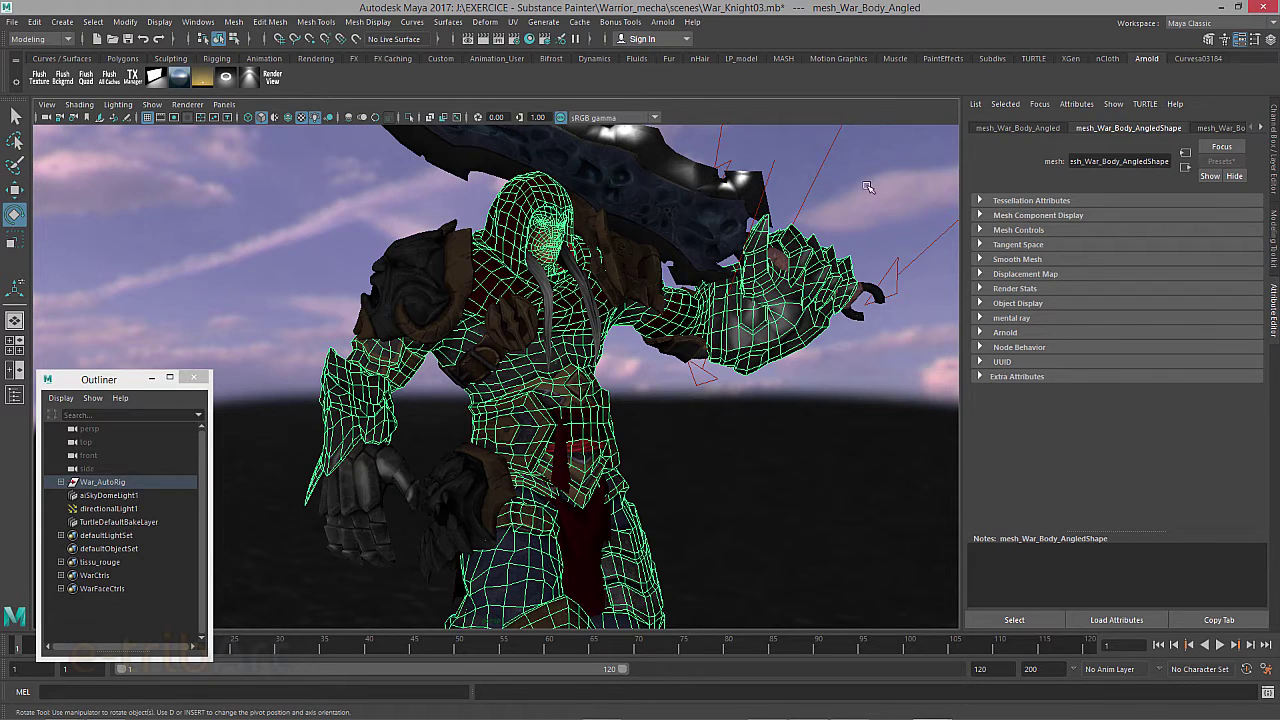
left_click(888, 283)
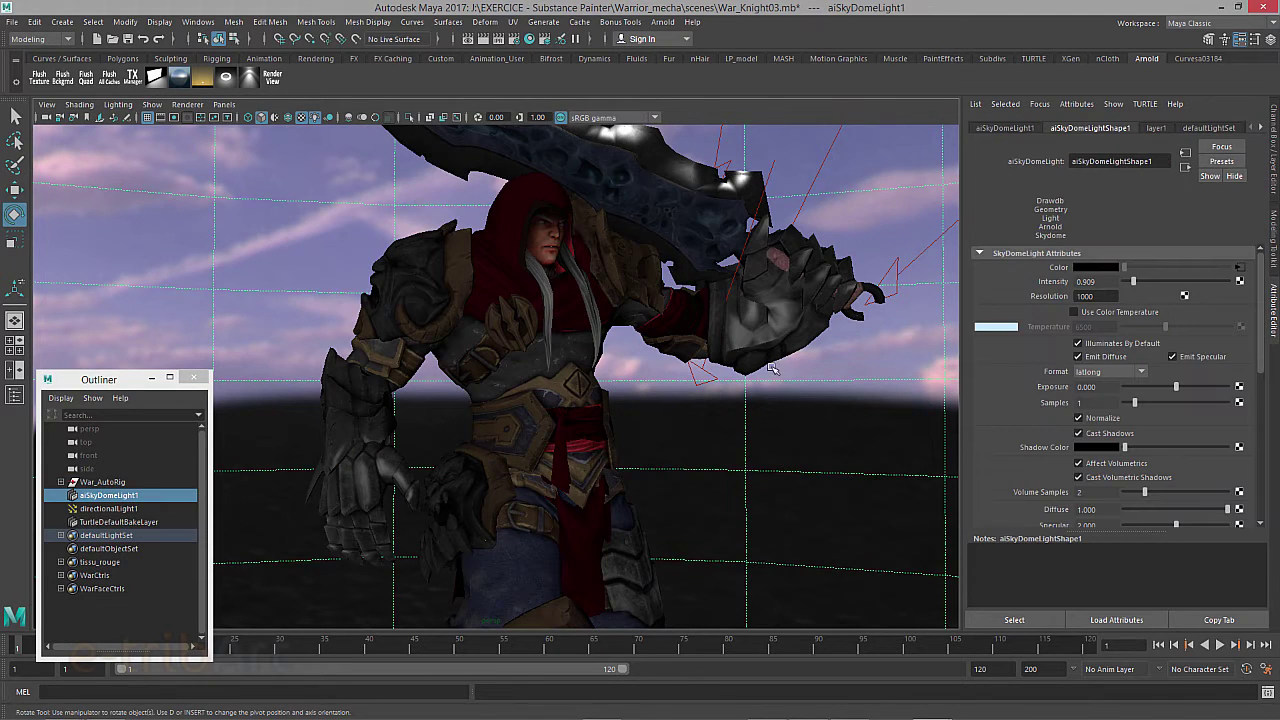
left_click(86, 469)
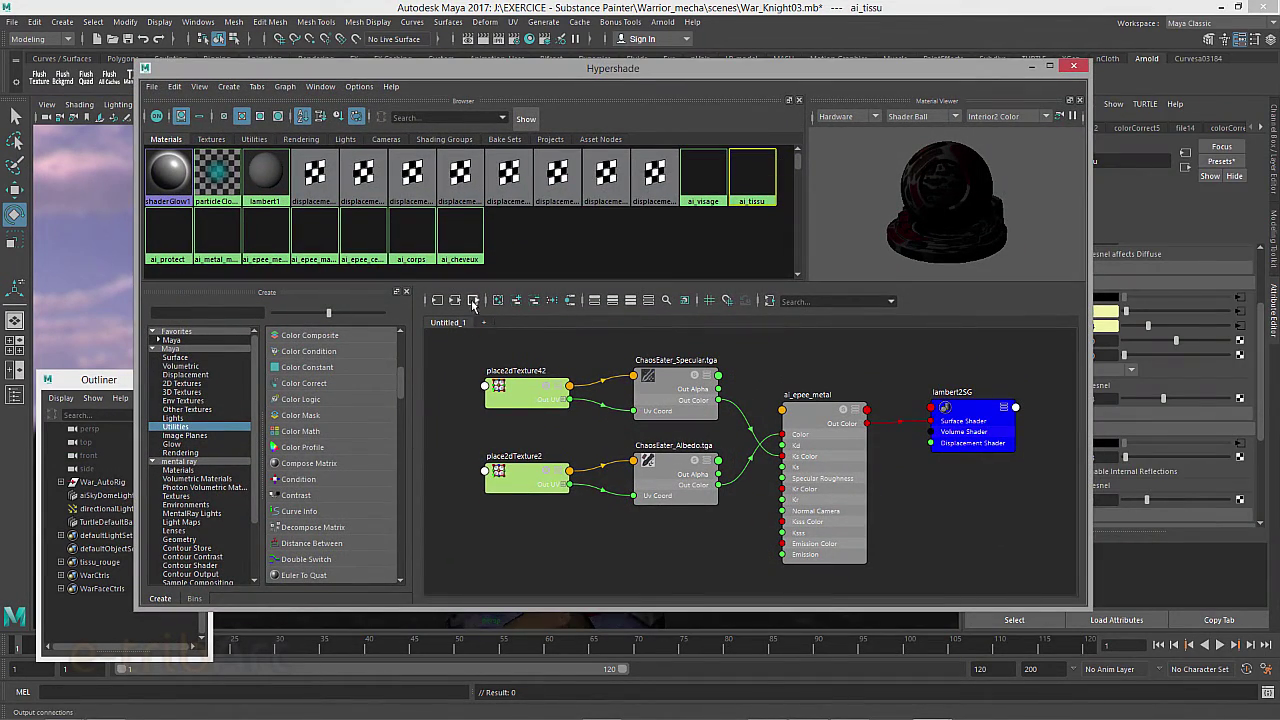
Graph ai_tissu's connections, enlarge the node editor, and frame and re-lay out the network readably
left_click(456, 301)
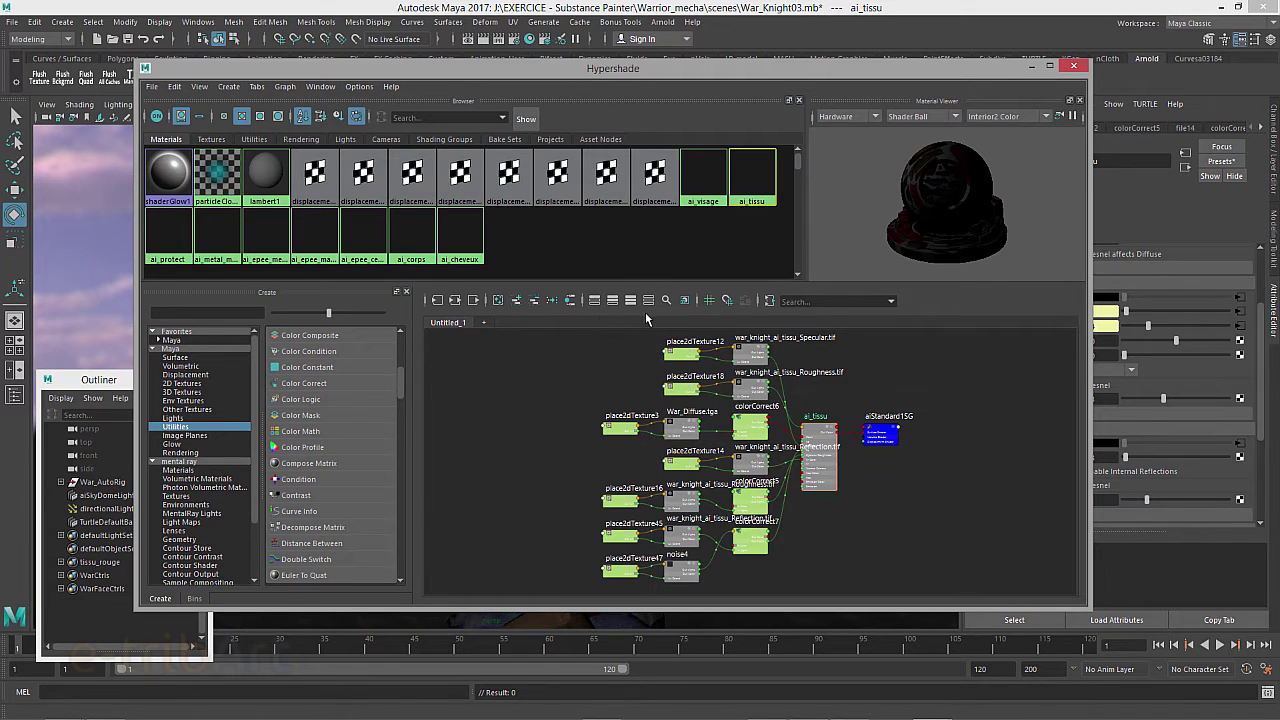
left_click_drag(657, 283, 660, 224)
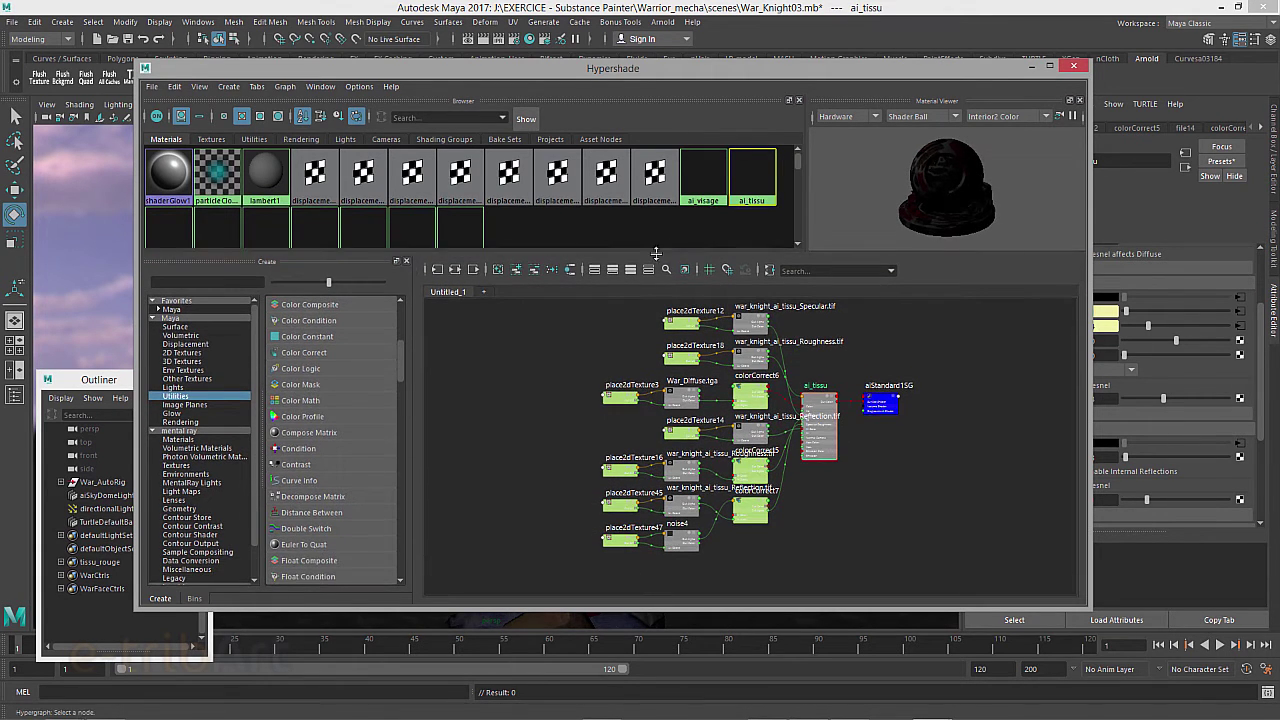
left_click_drag(665, 607, 665, 676)
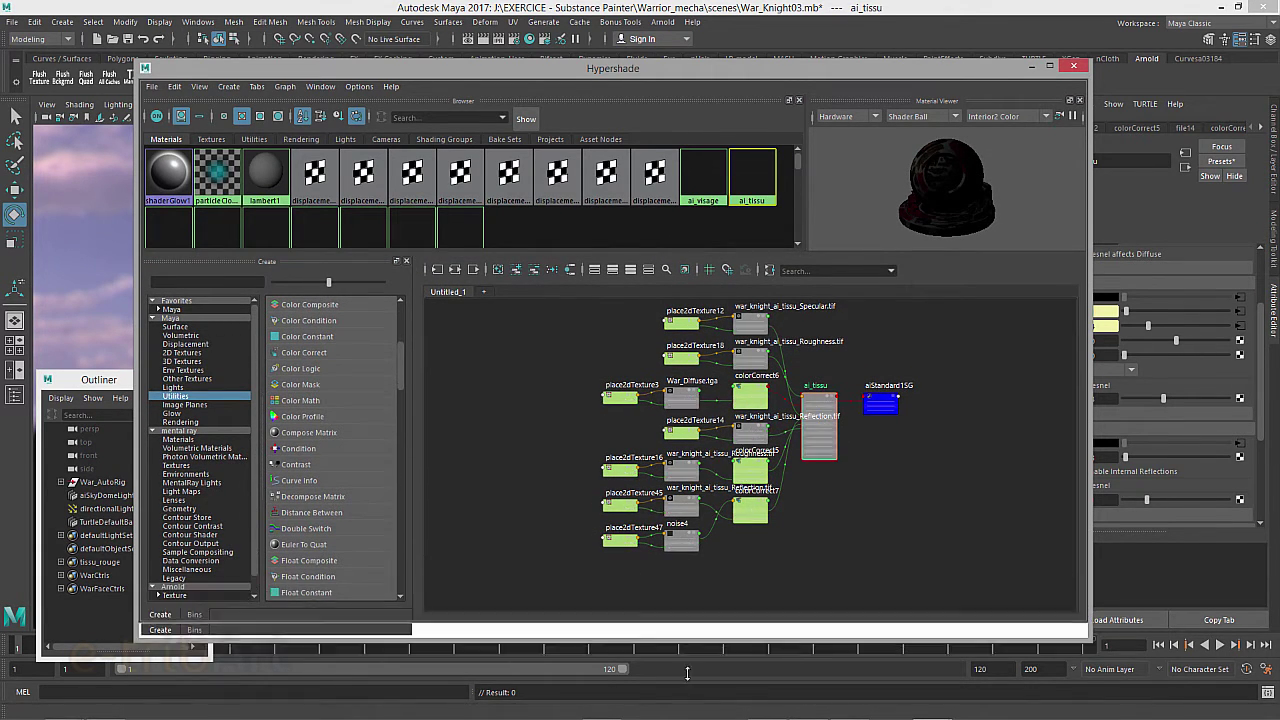
key("a")
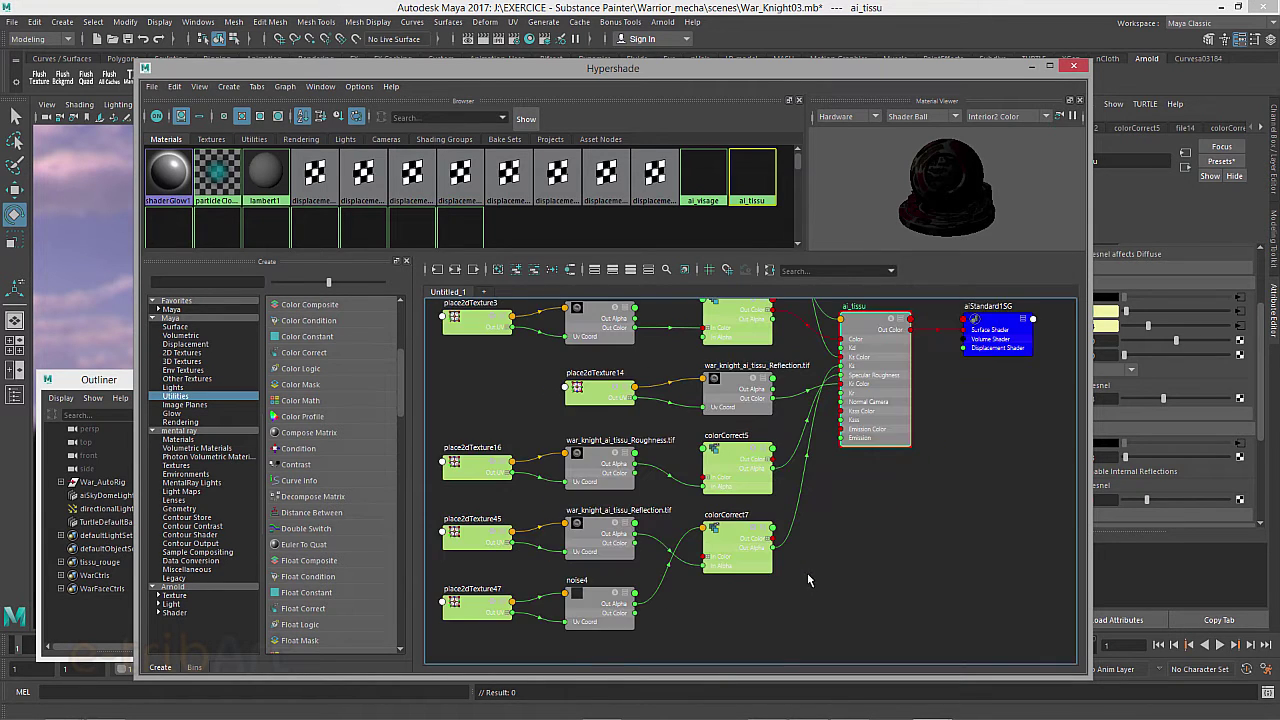
middle_click_drag(811, 580, 849, 588, "alt")
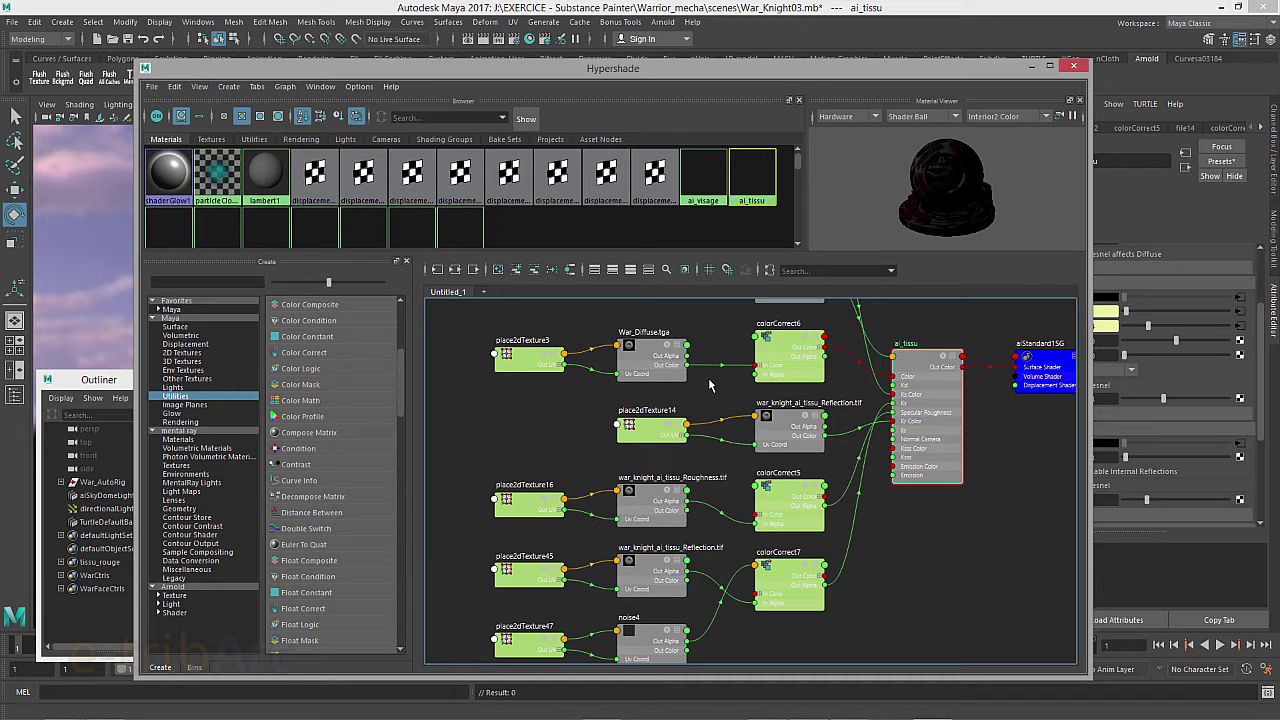
left_click(706, 440)
key("a")
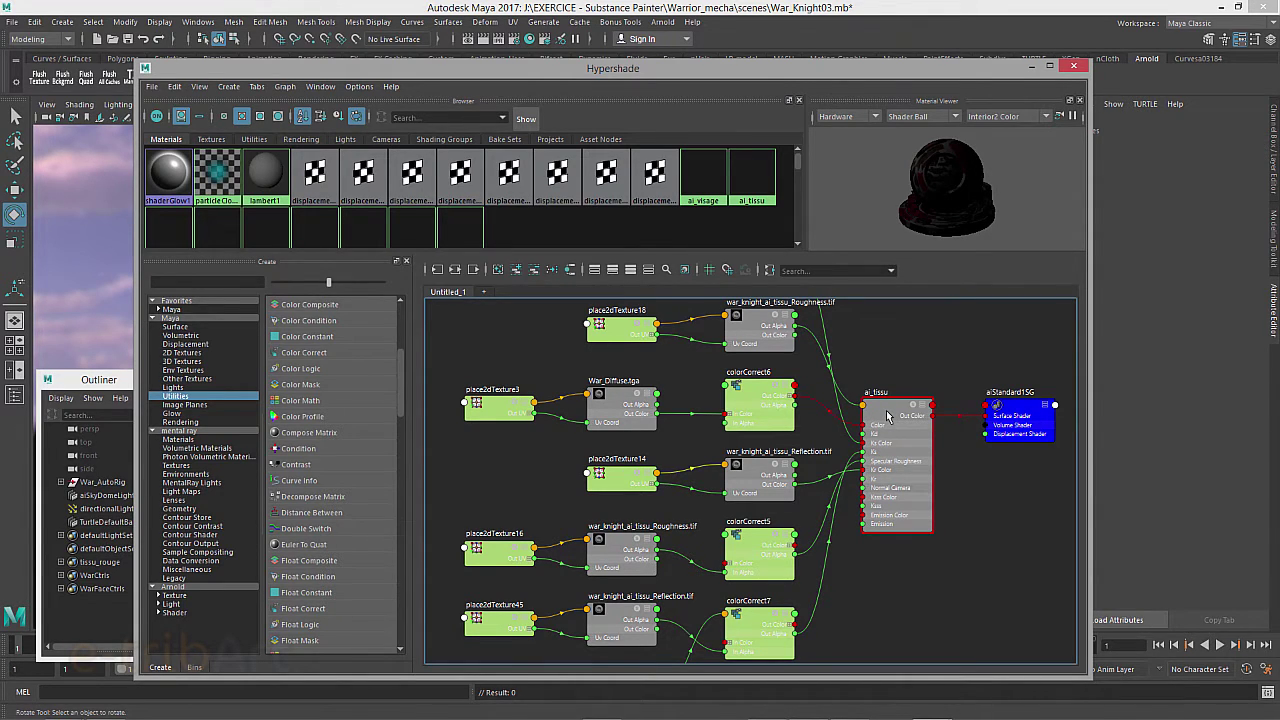
Select ai_tissu and scroll through its diffuse, specular and reflection attributes
left_click(886, 414)
left_click_drag(974, 74, 832, 71)
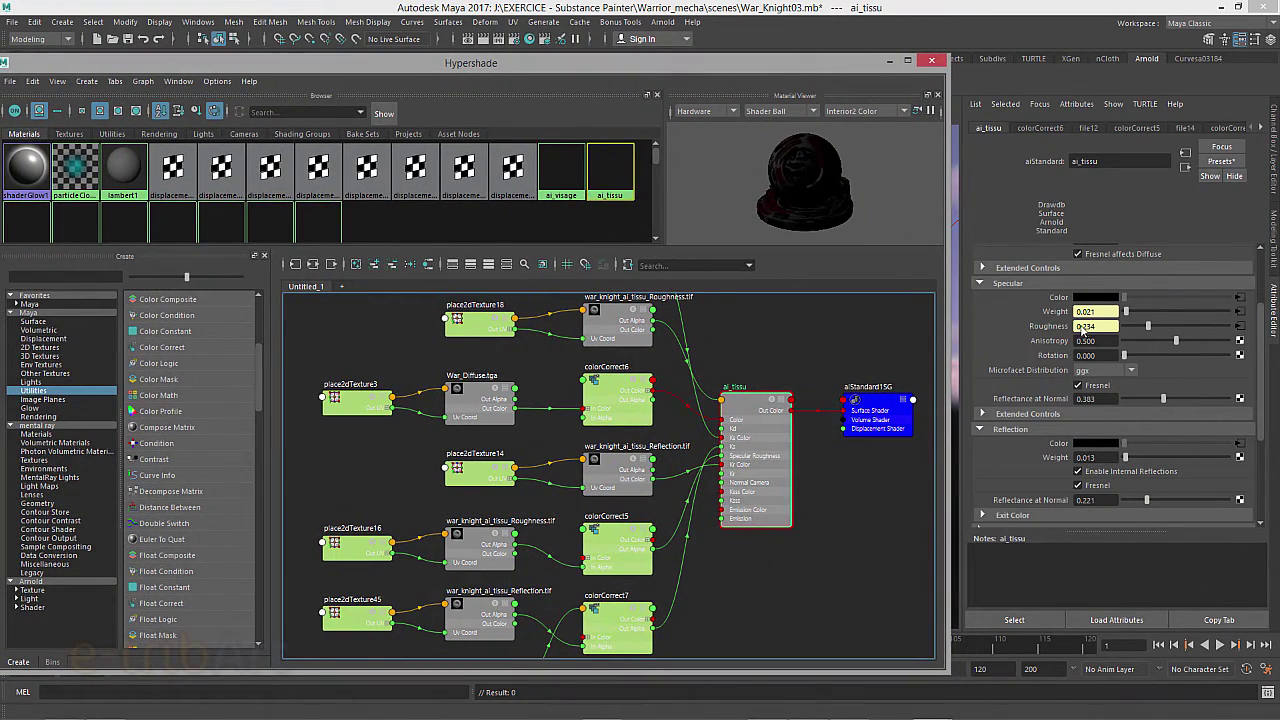
scroll(1040, 308, "up", 4)
scroll(1036, 340, "up", 1)
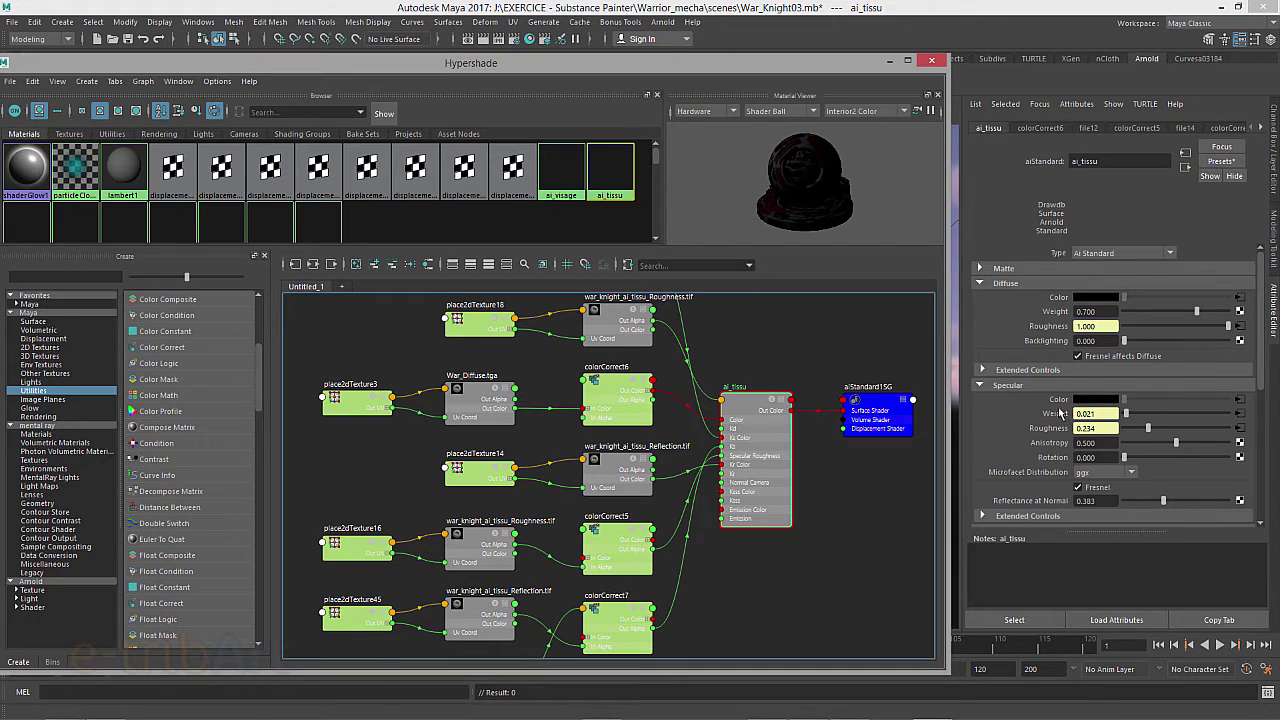
scroll(1074, 437, "down", 2)
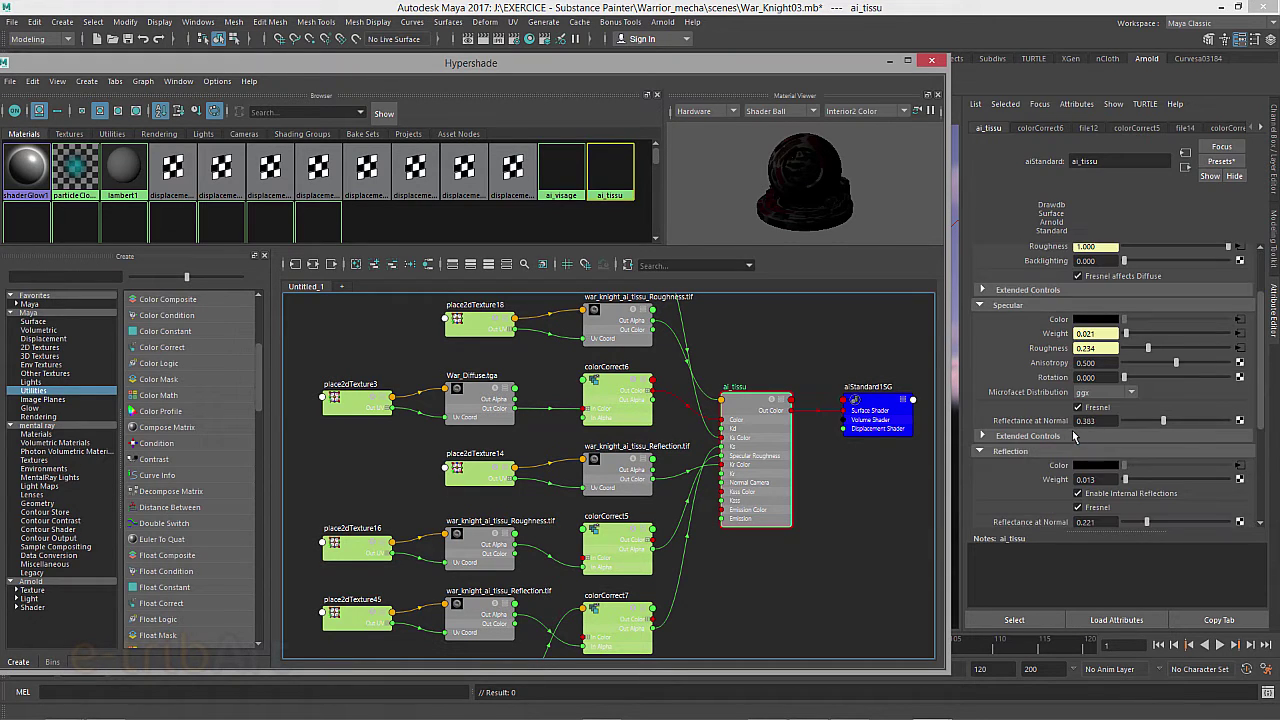
scroll(1074, 437, "down", 2)
scroll(1074, 437, "up", 2)
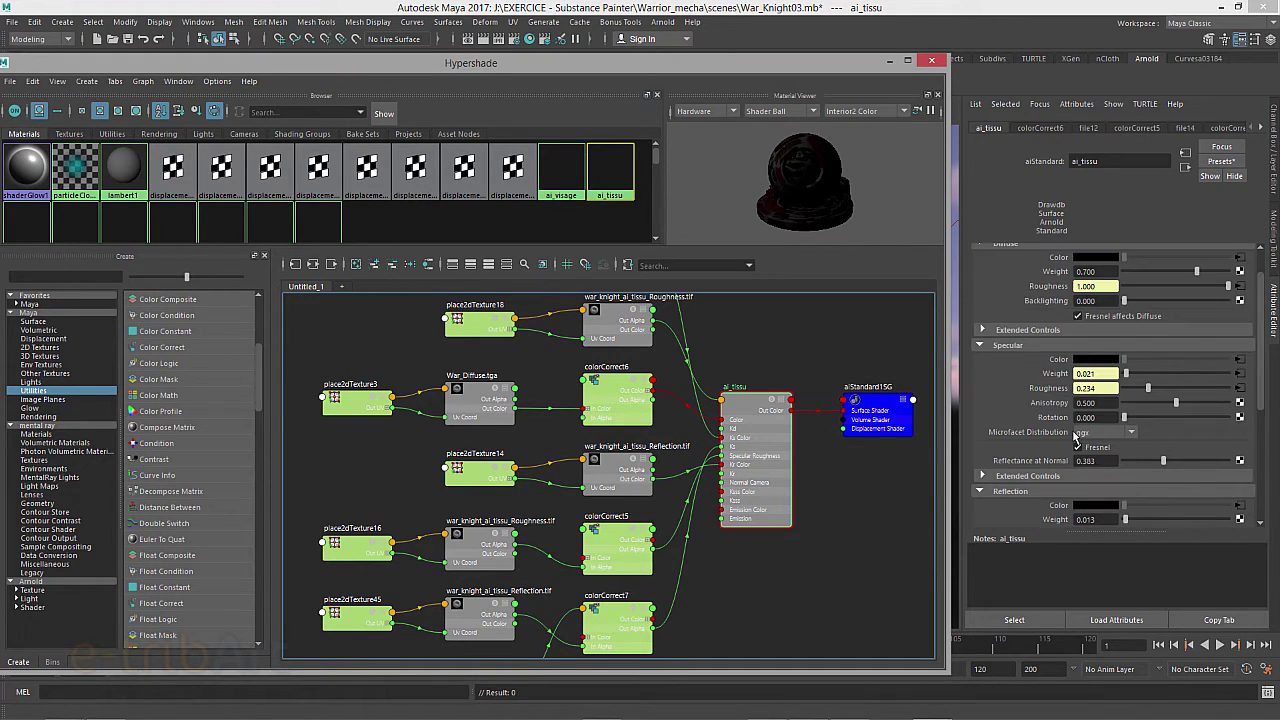
scroll(1074, 437, "up", 2)
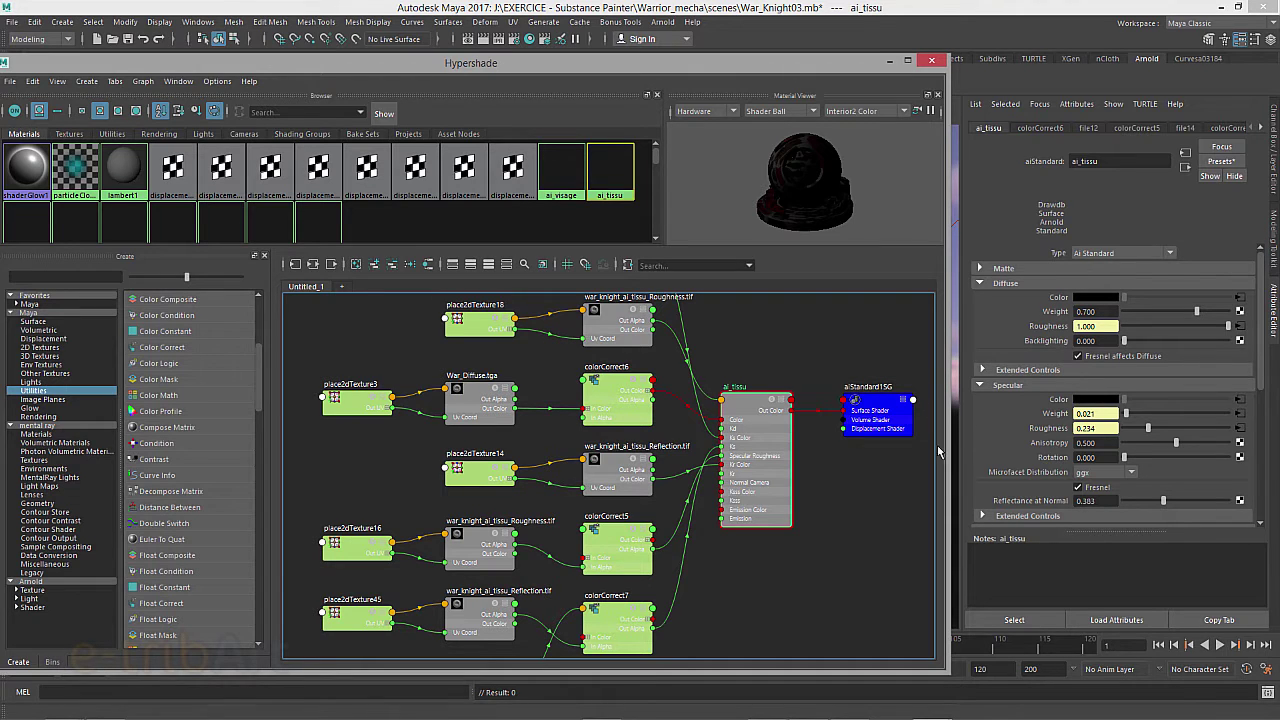
Pan the node graph and select the colorCorrect6 node
mouse_move(668, 566)
middle_mouse_down("alt")
mouse_move(720, 590)
mouse_move(731, 557)
middle_mouse_up("alt")
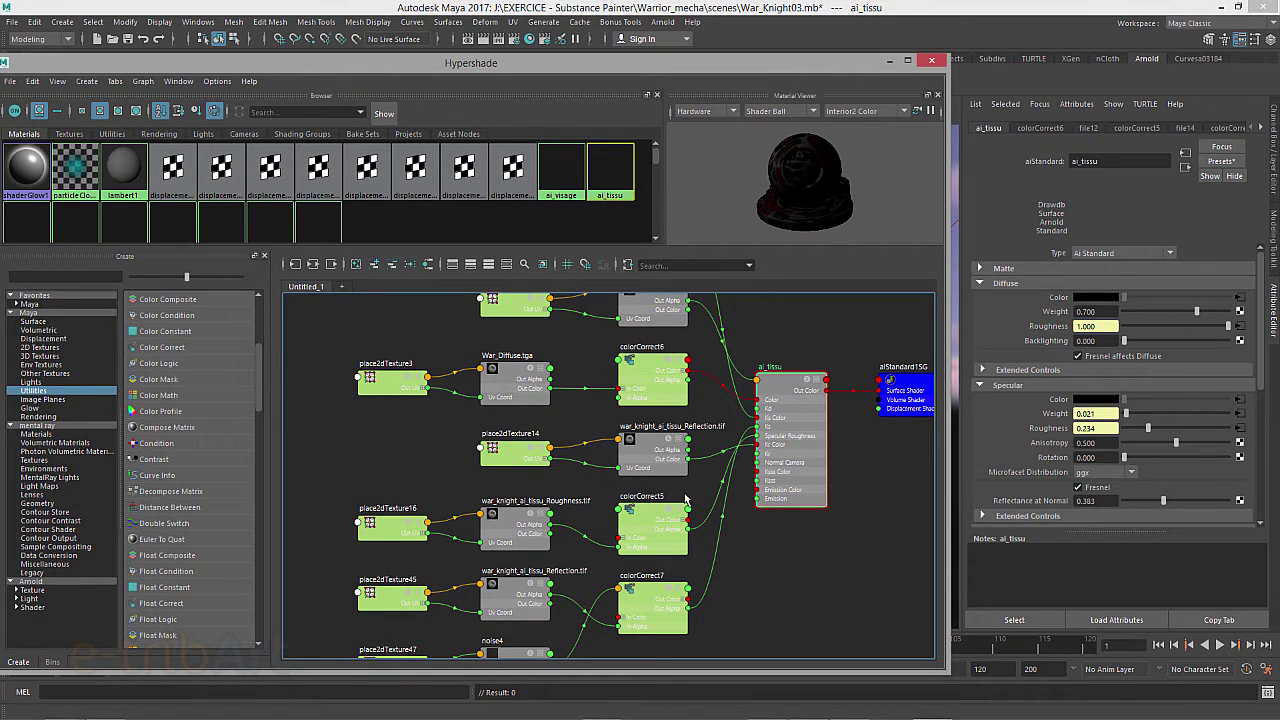
mouse_move(587, 455)
middle_mouse_down("alt")
mouse_move(578, 513)
mouse_move(572, 500)
middle_mouse_up("alt")
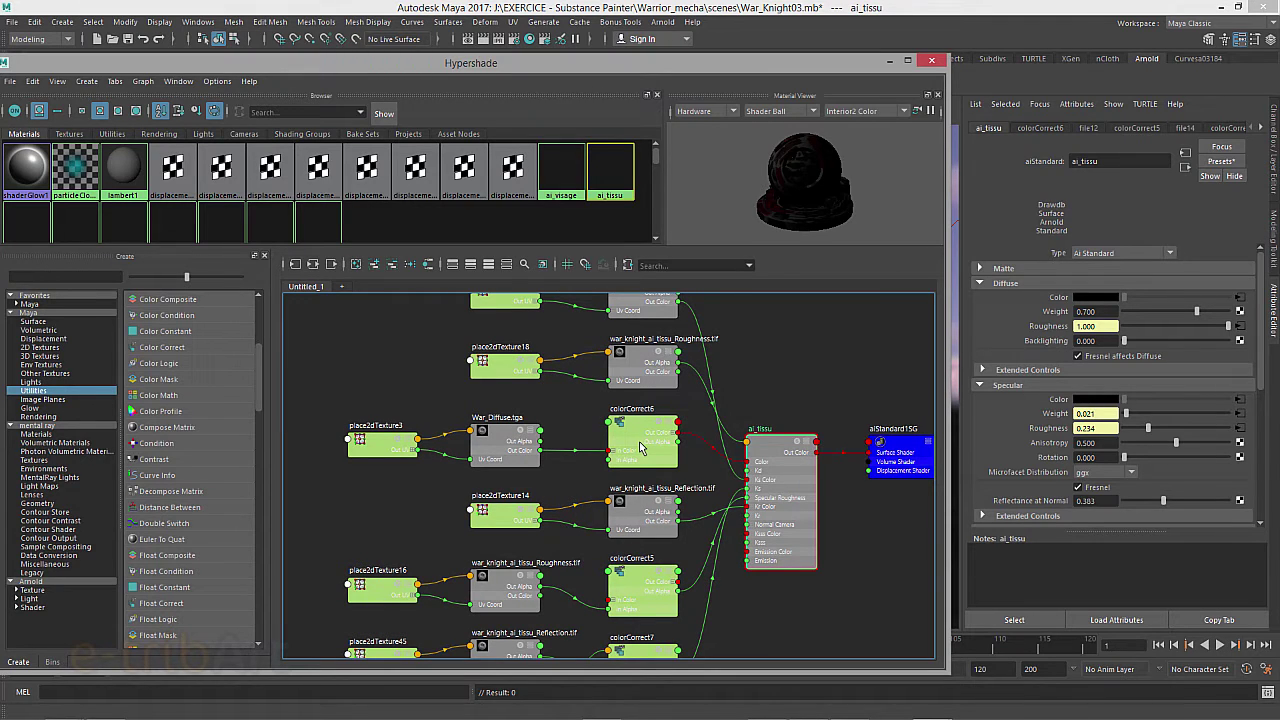
left_click_drag(642, 447, 620, 448)
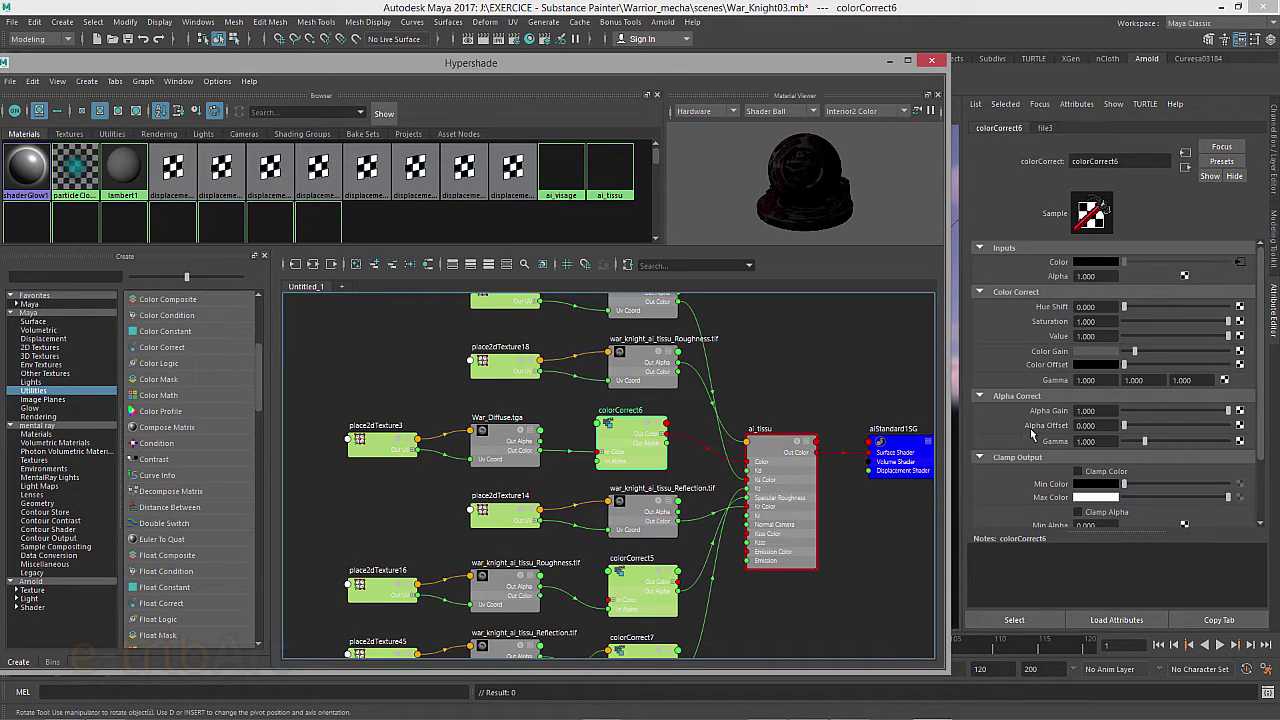
Check ai_tissu and file18, then set colorCorrect5's Alpha Gain to 0.351
left_click(781, 452)
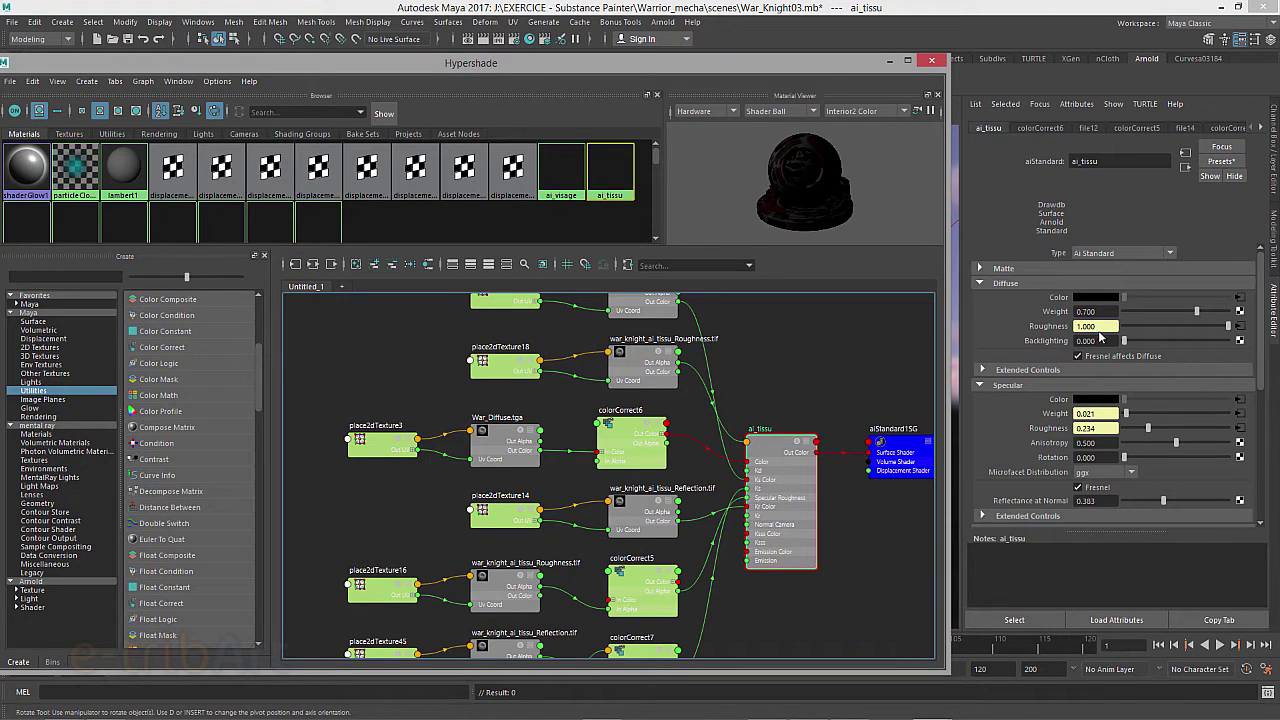
left_click(1239, 326)
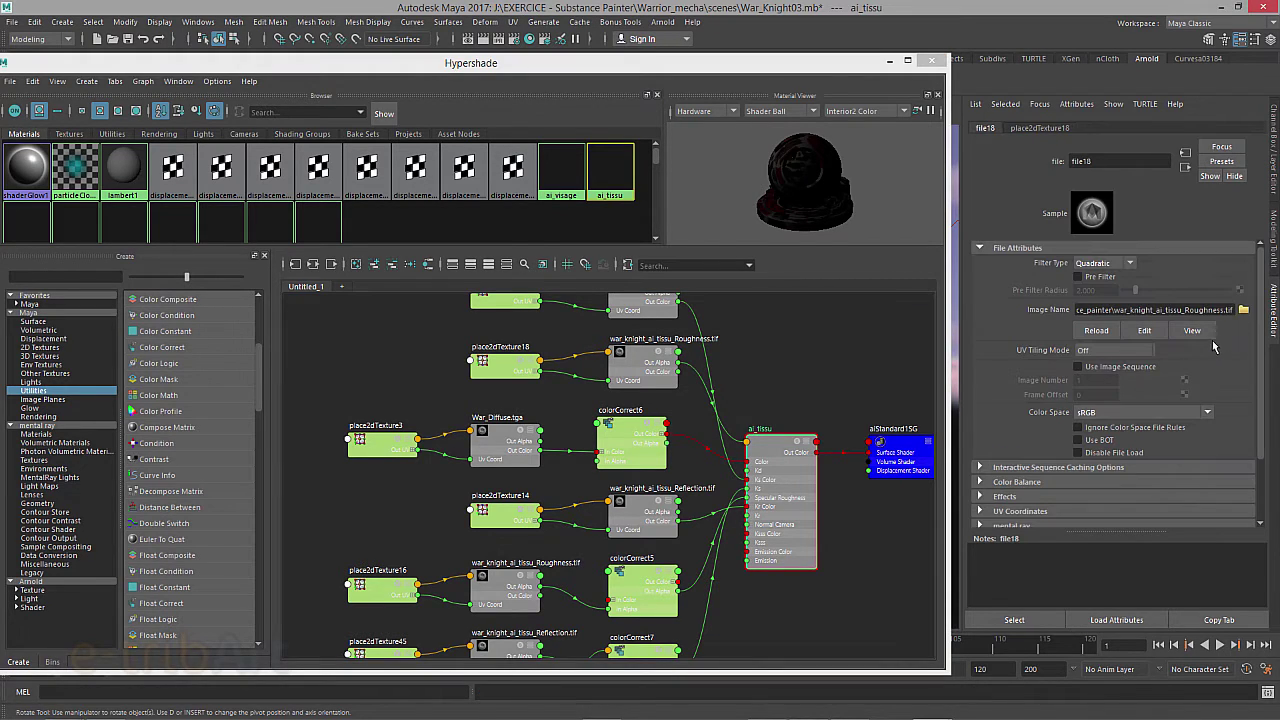
left_click(638, 593)
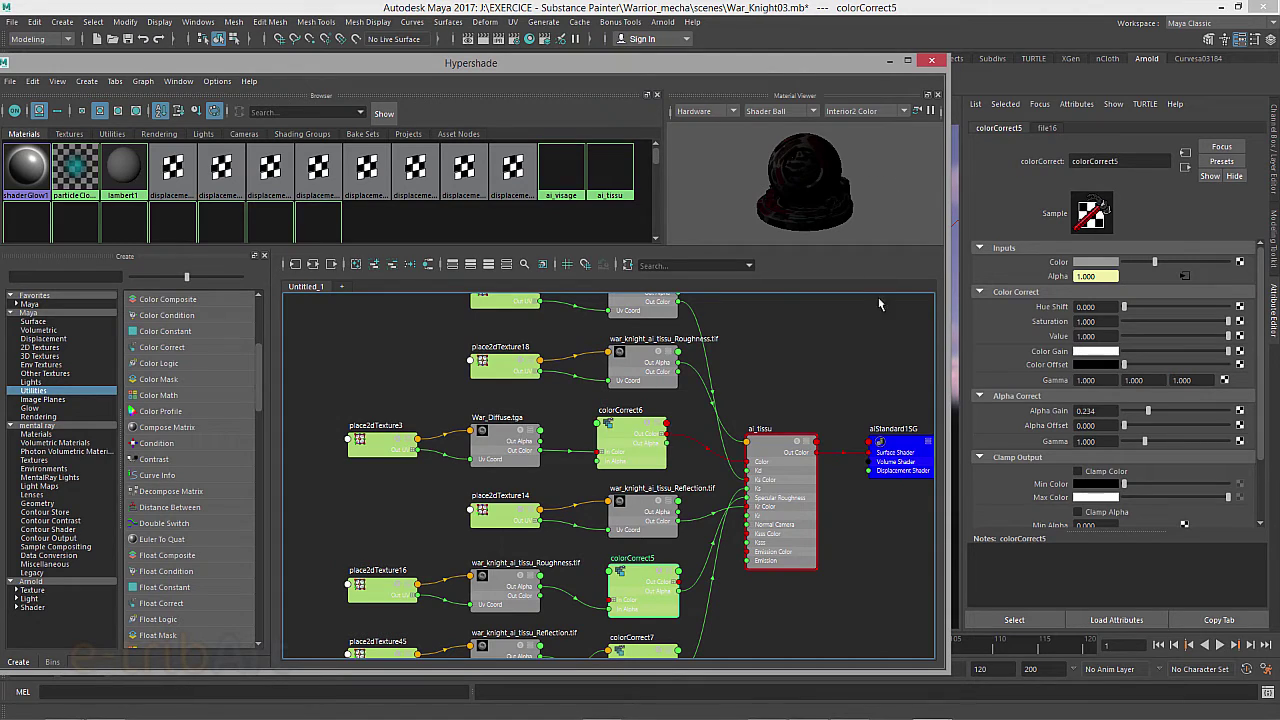
left_click(1133, 411)
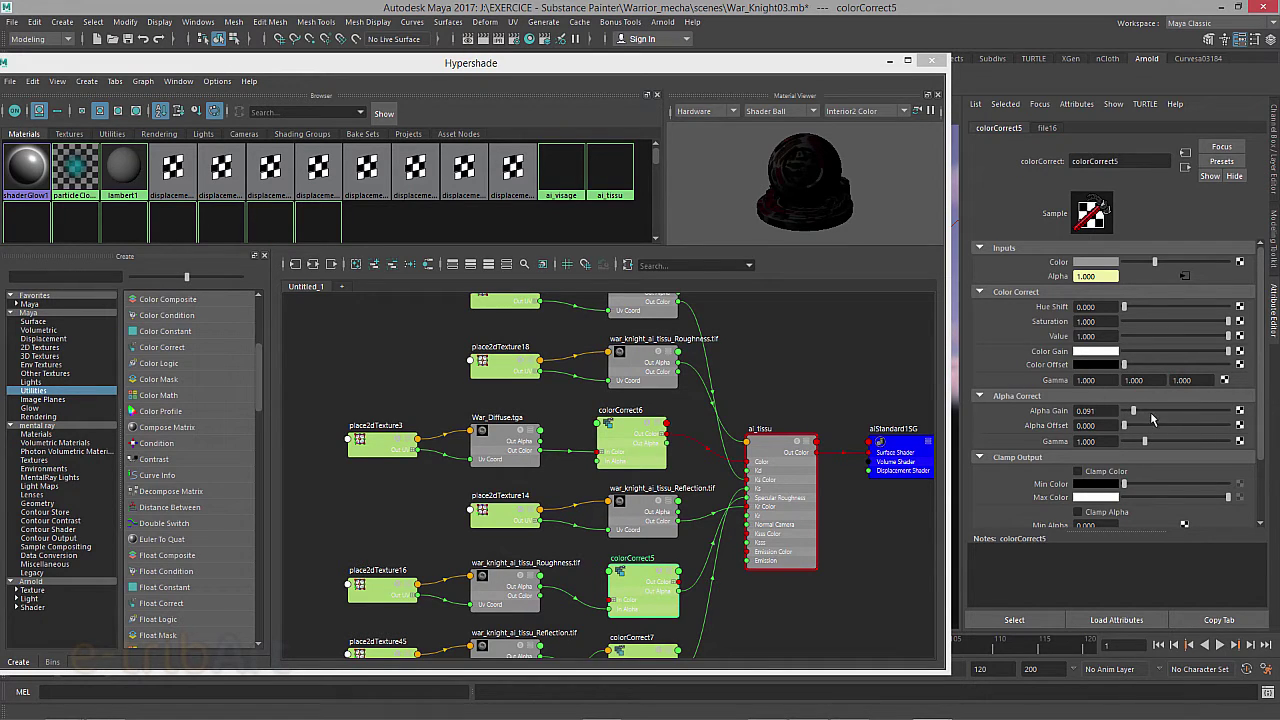
left_click(1160, 411)
Switch the Material Viewer renderer from Hardware to Arnold and select ai_tissu
left_click(688, 65)
left_click_drag(688, 65, 791, 50)
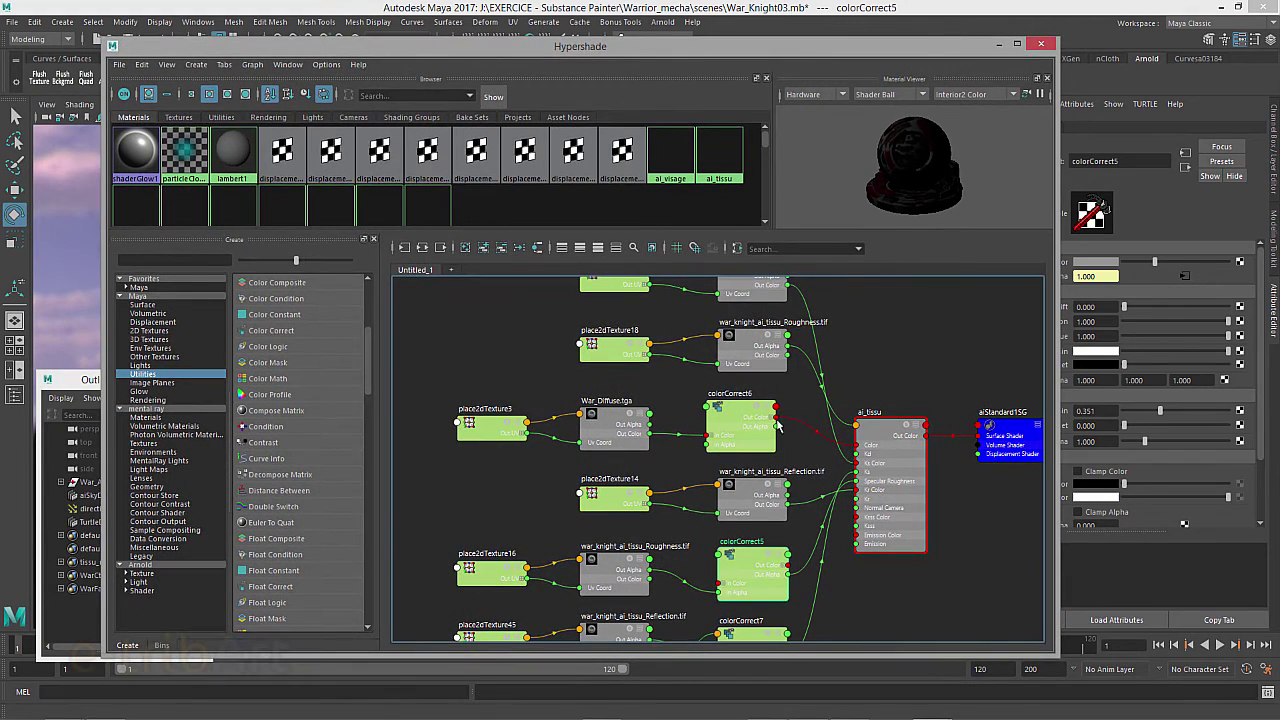
middle_click_drag(791, 443, 759, 407, "alt")
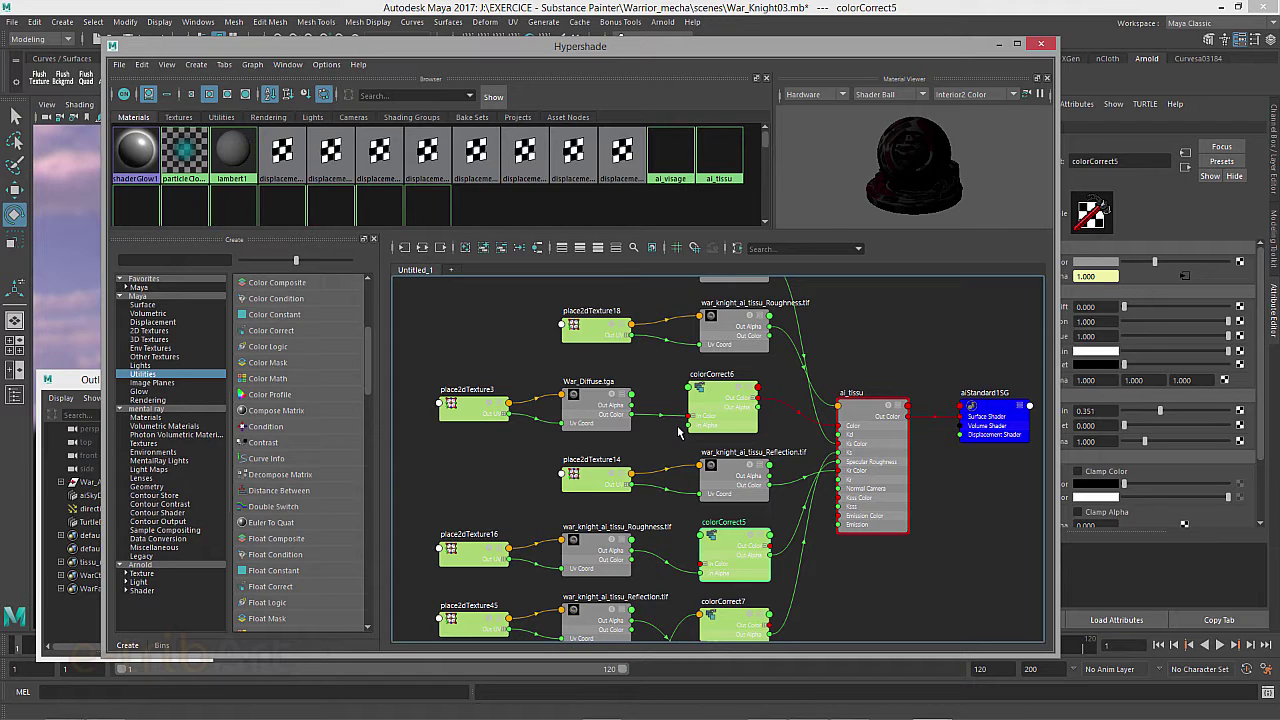
left_click(824, 97)
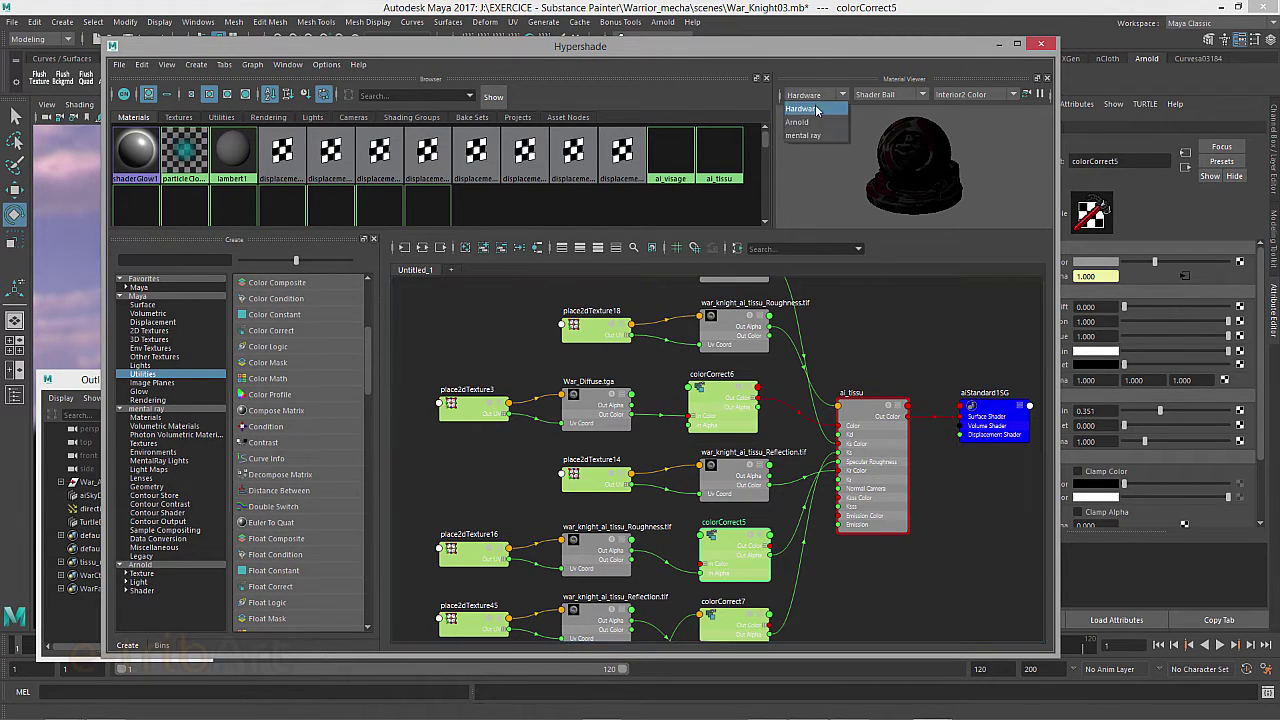
left_click(818, 113)
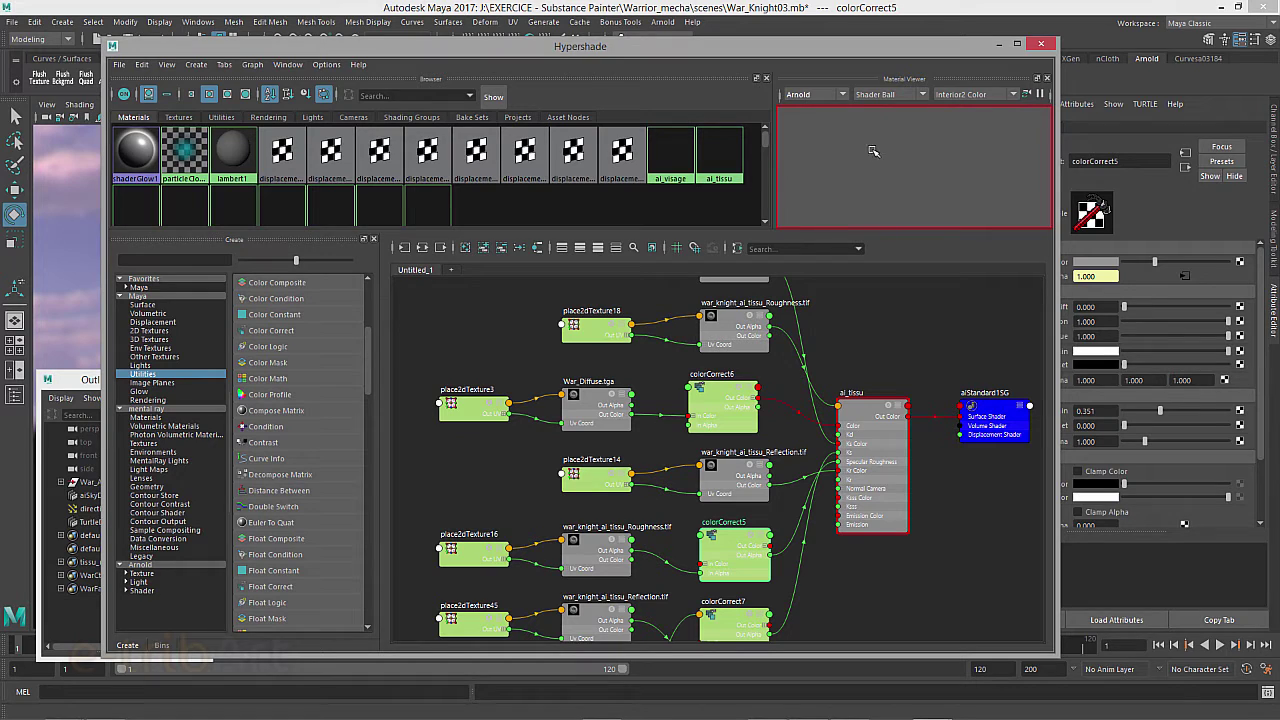
left_click(866, 407)
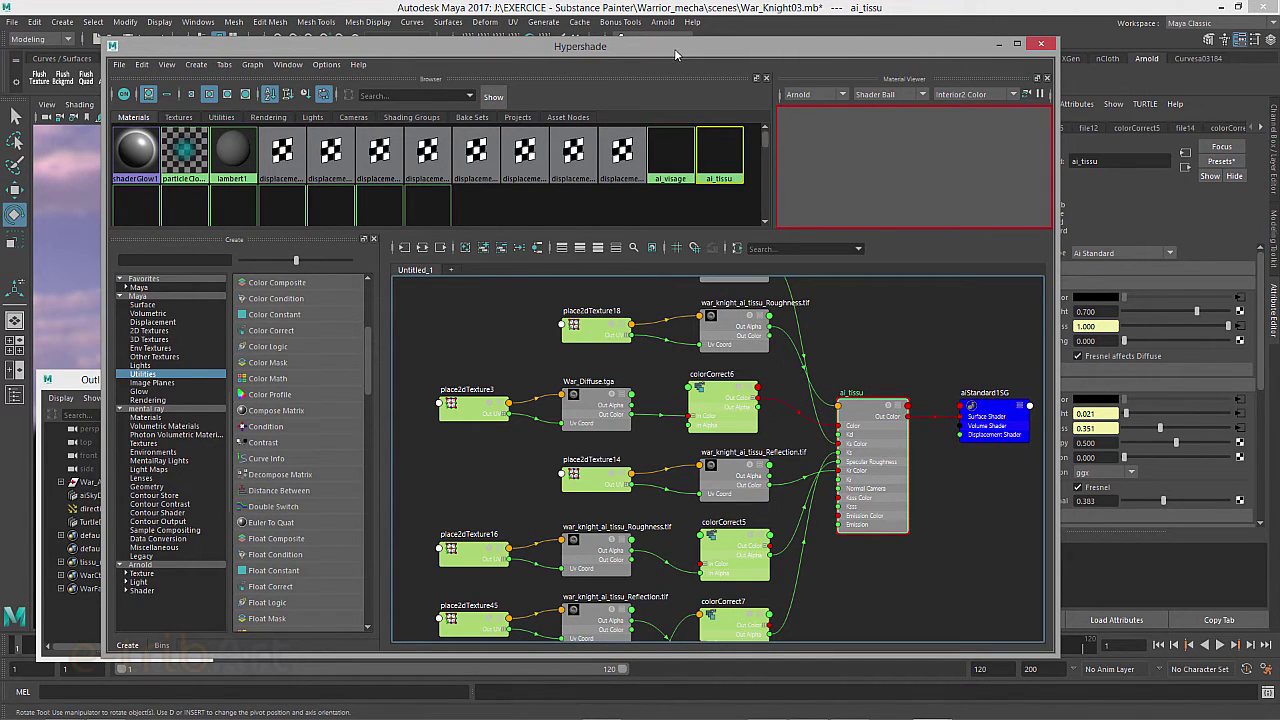
Shift ai_tissu right and raise the diffuse chain and Roughness texture nodes in the graph
mouse_move(676, 54)
left_mouse_down()
mouse_move(670, 75)
mouse_move(676, 55)
left_mouse_up()
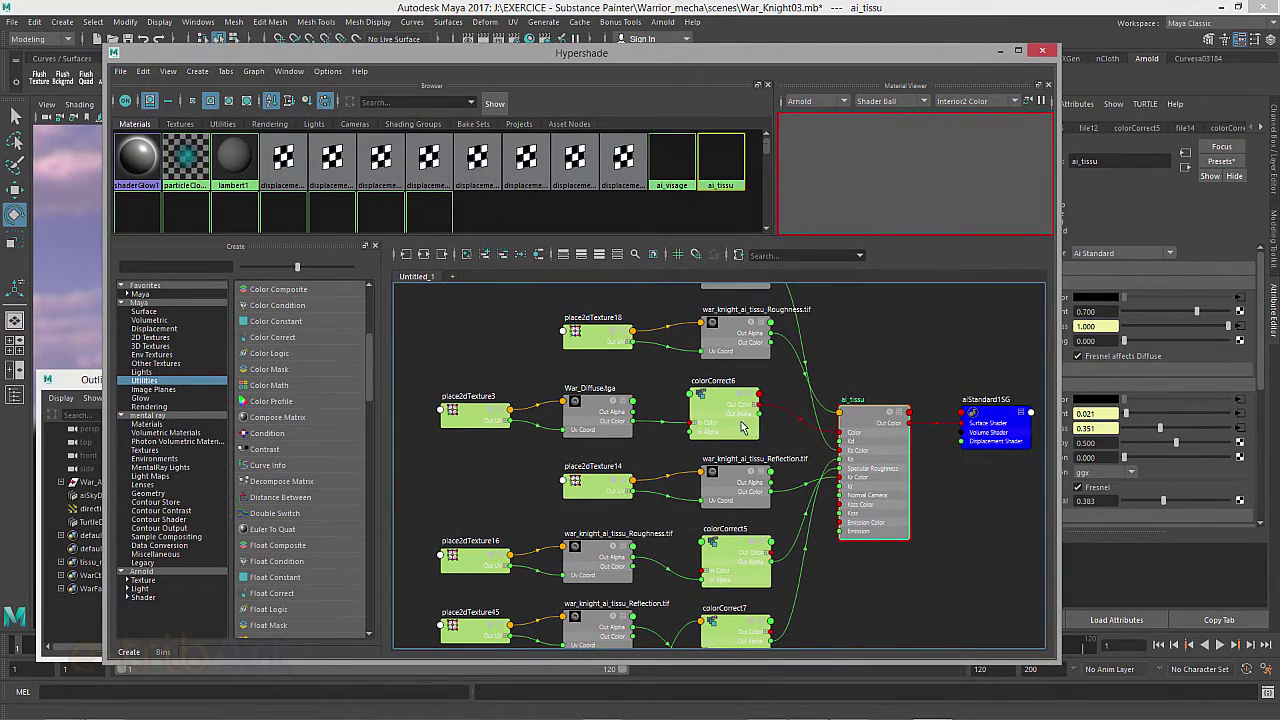
left_click_drag(881, 432, 901, 432)
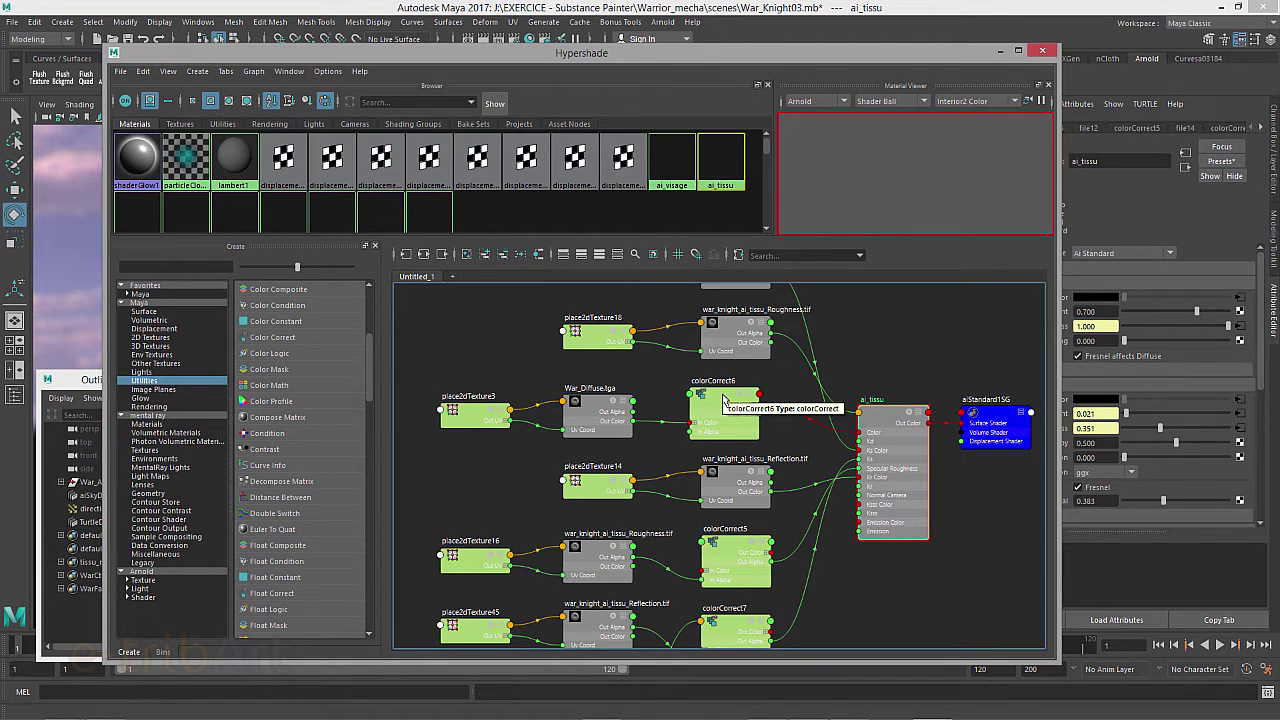
left_click_drag(724, 398, 735, 383)
left_click_drag(598, 405, 606, 377)
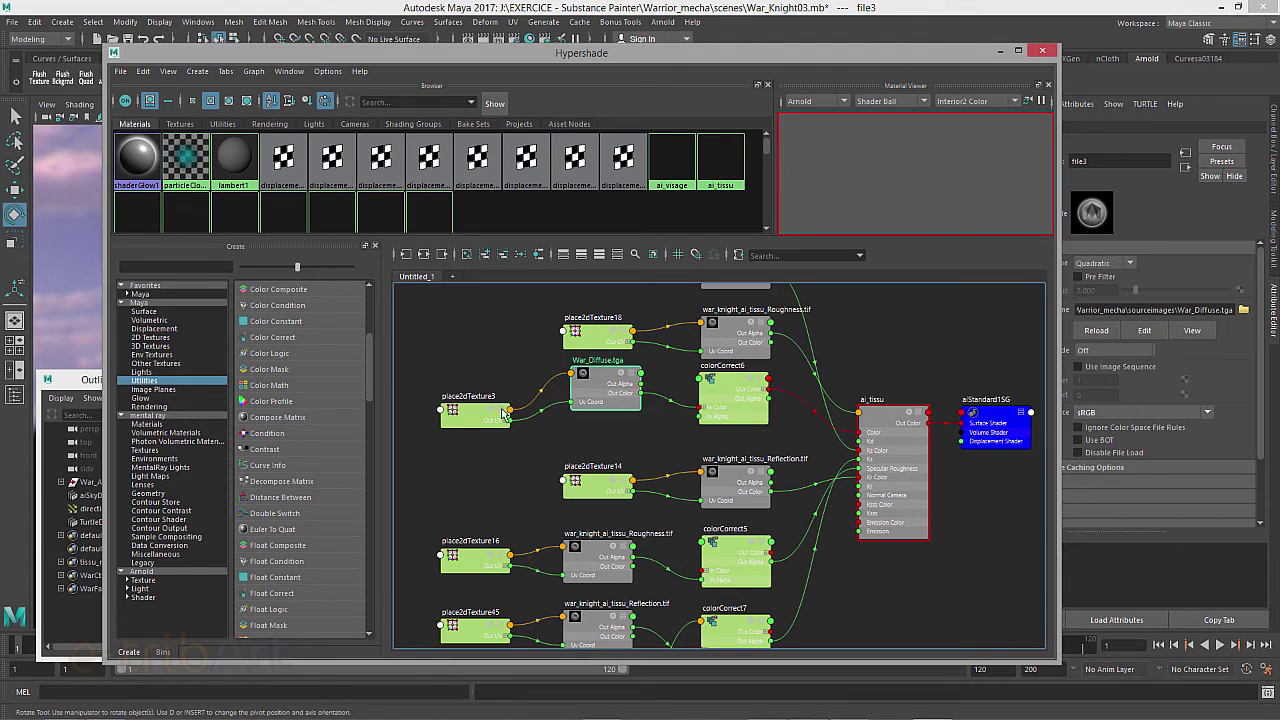
left_click_drag(475, 424, 471, 386)
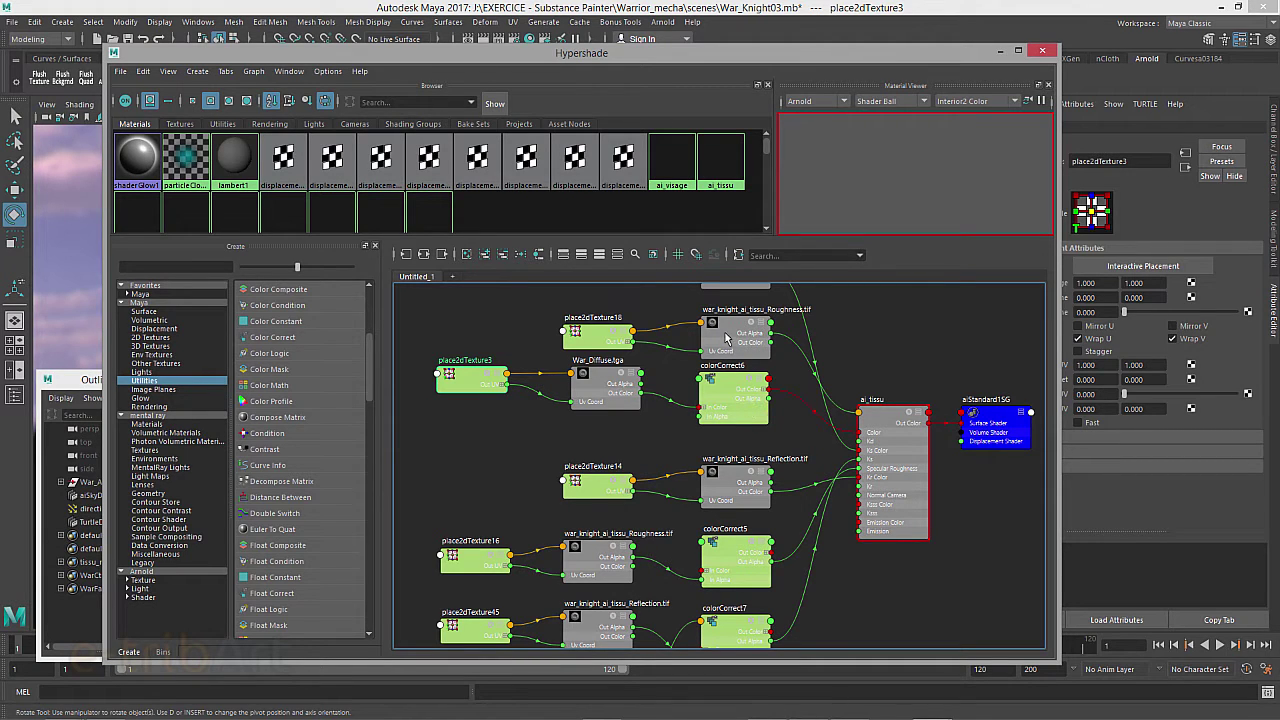
left_click_drag(727, 334, 728, 318)
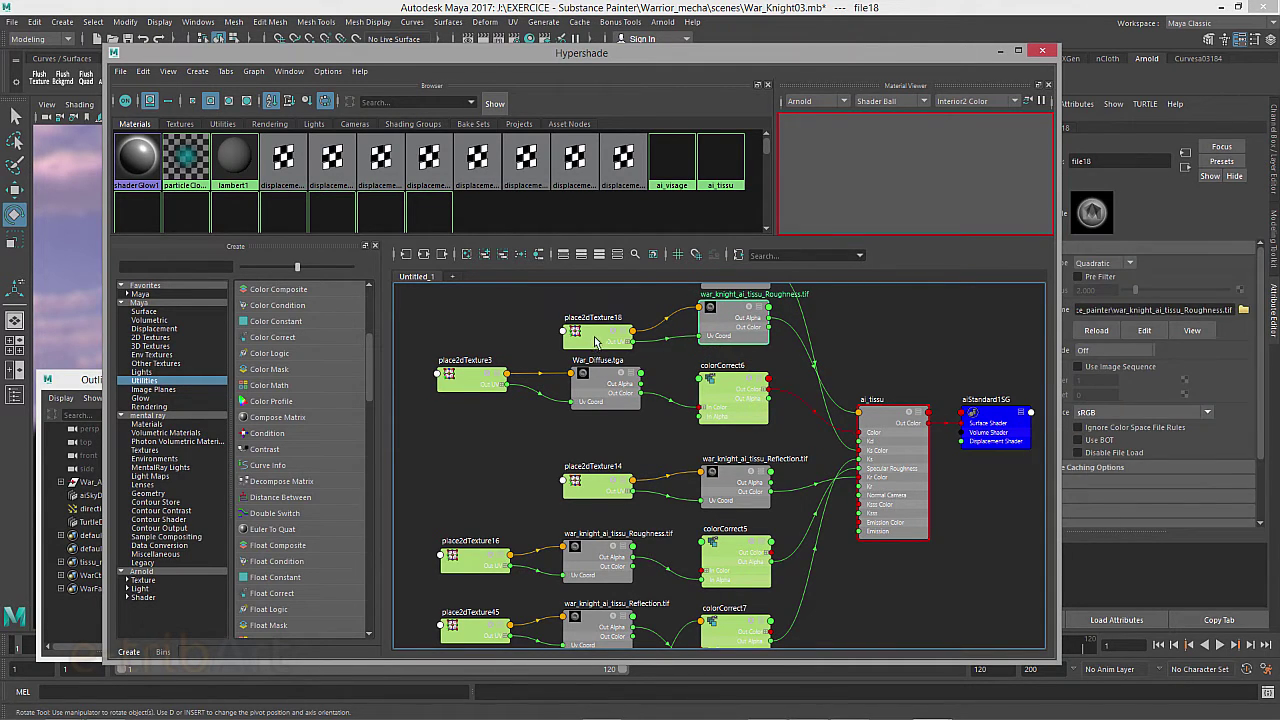
left_click_drag(596, 343, 597, 318)
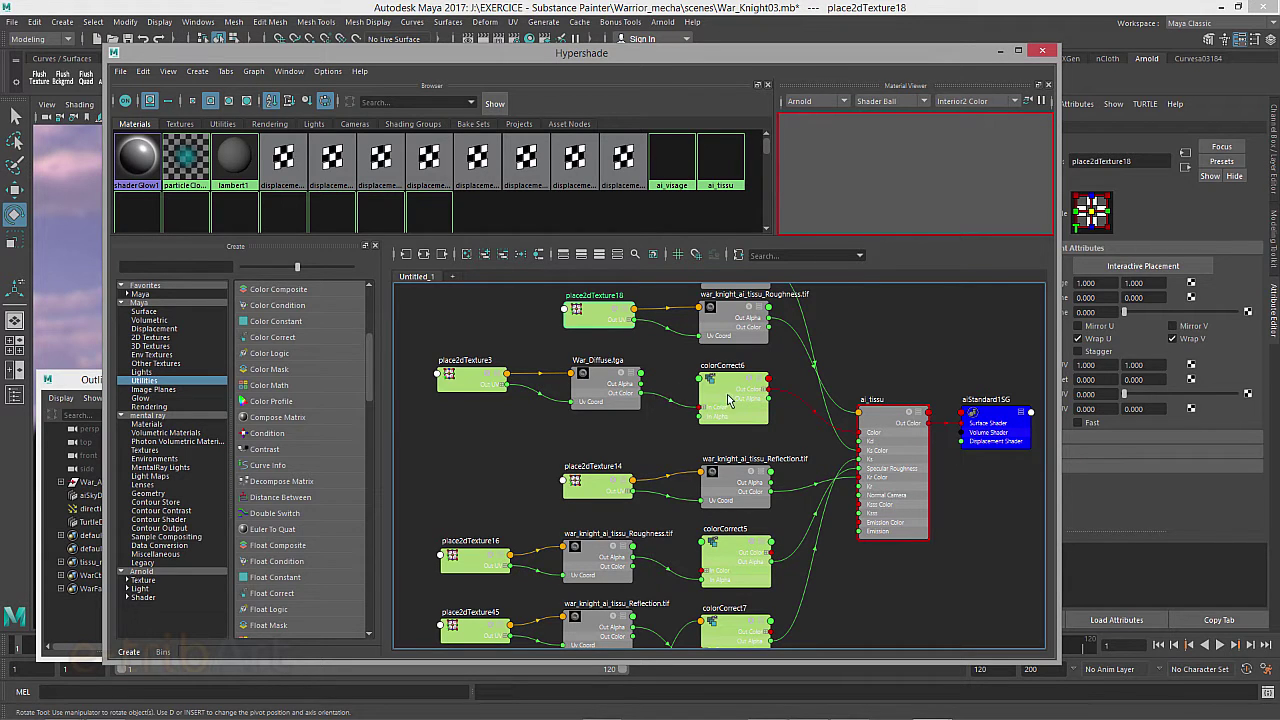
left_click_drag(730, 392, 729, 380)
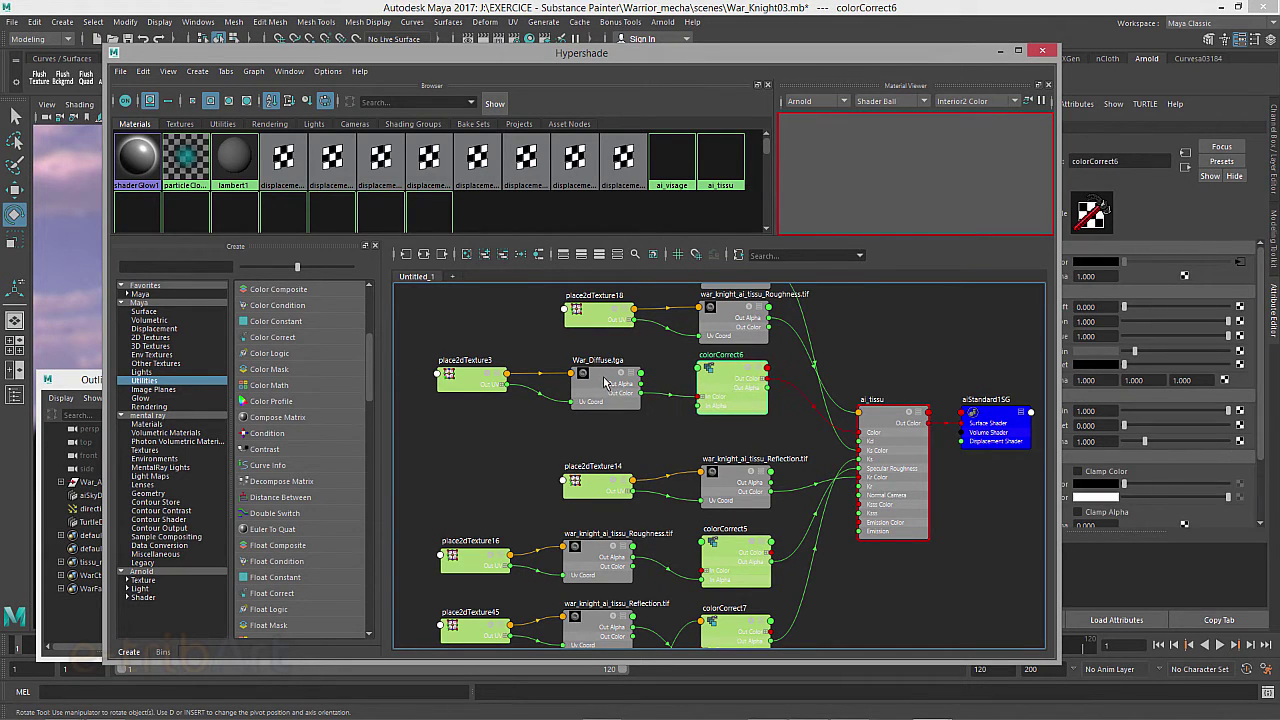
left_click_drag(610, 392, 609, 382)
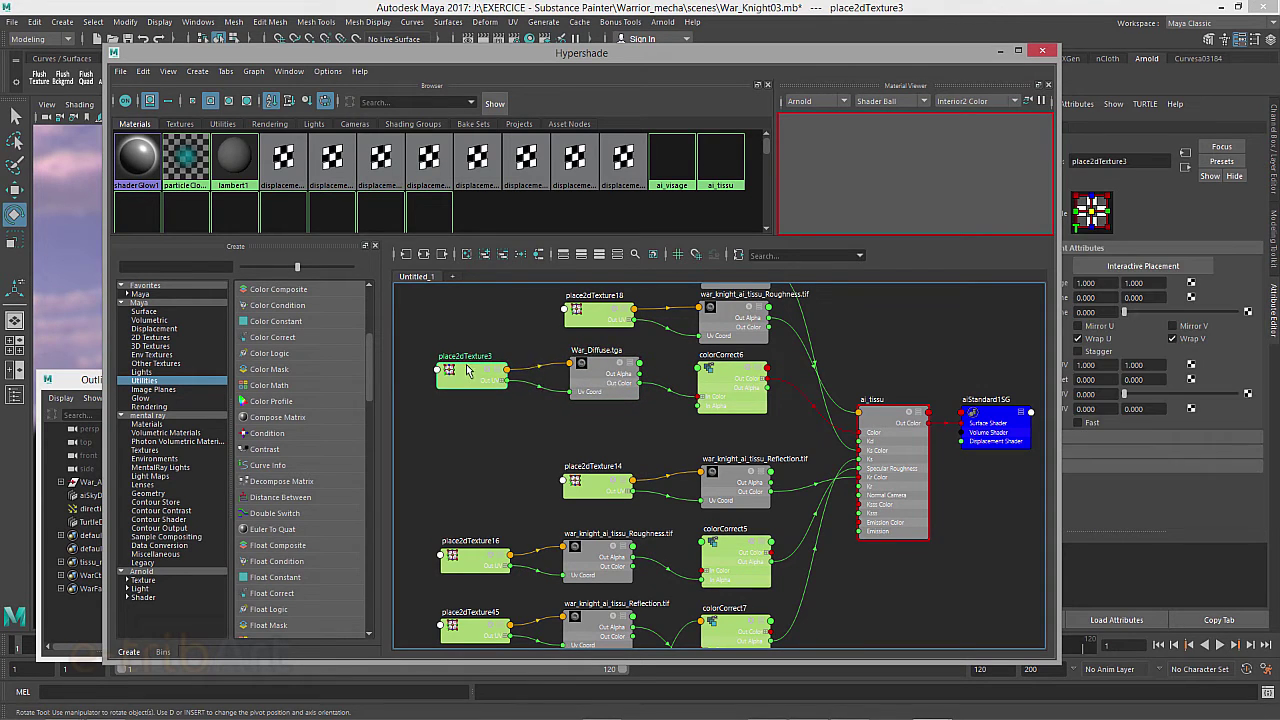
left_click_drag(472, 386, 472, 376)
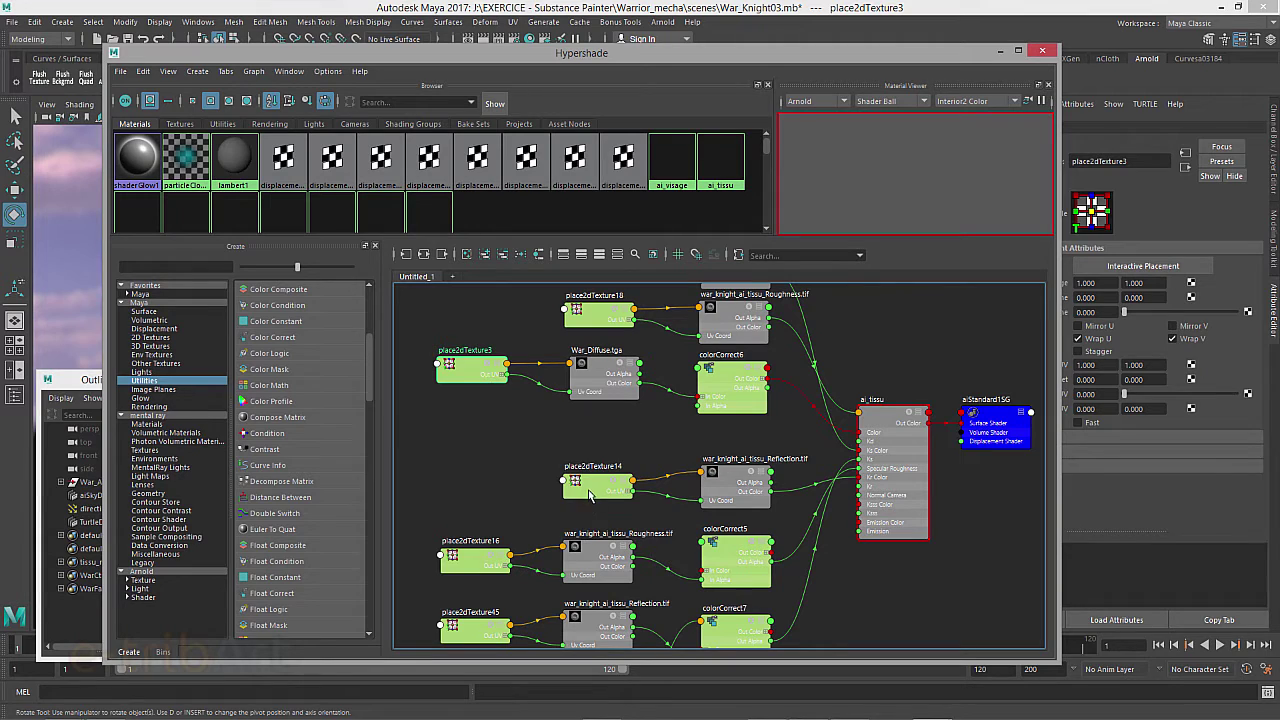
Move the reflection texture nodes down and list the 2D texture types
left_click_drag(588, 491, 588, 503)
left_click_drag(749, 482, 752, 504)
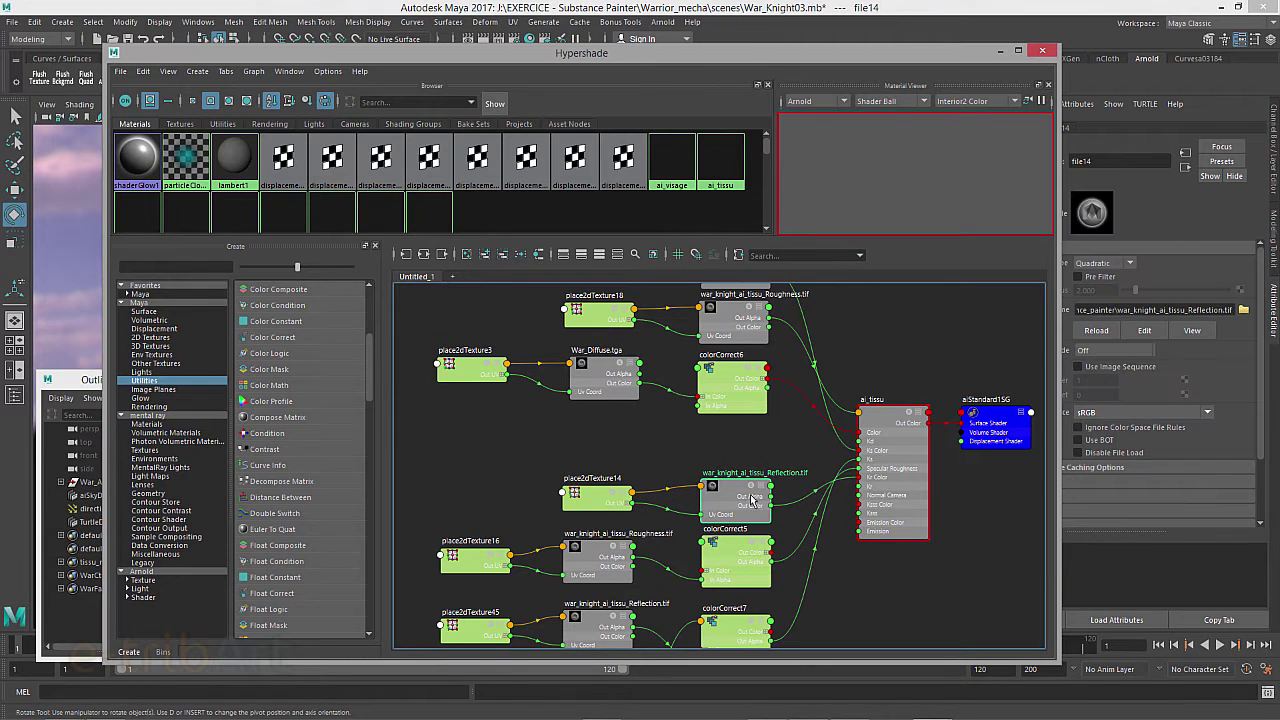
left_click(150, 338)
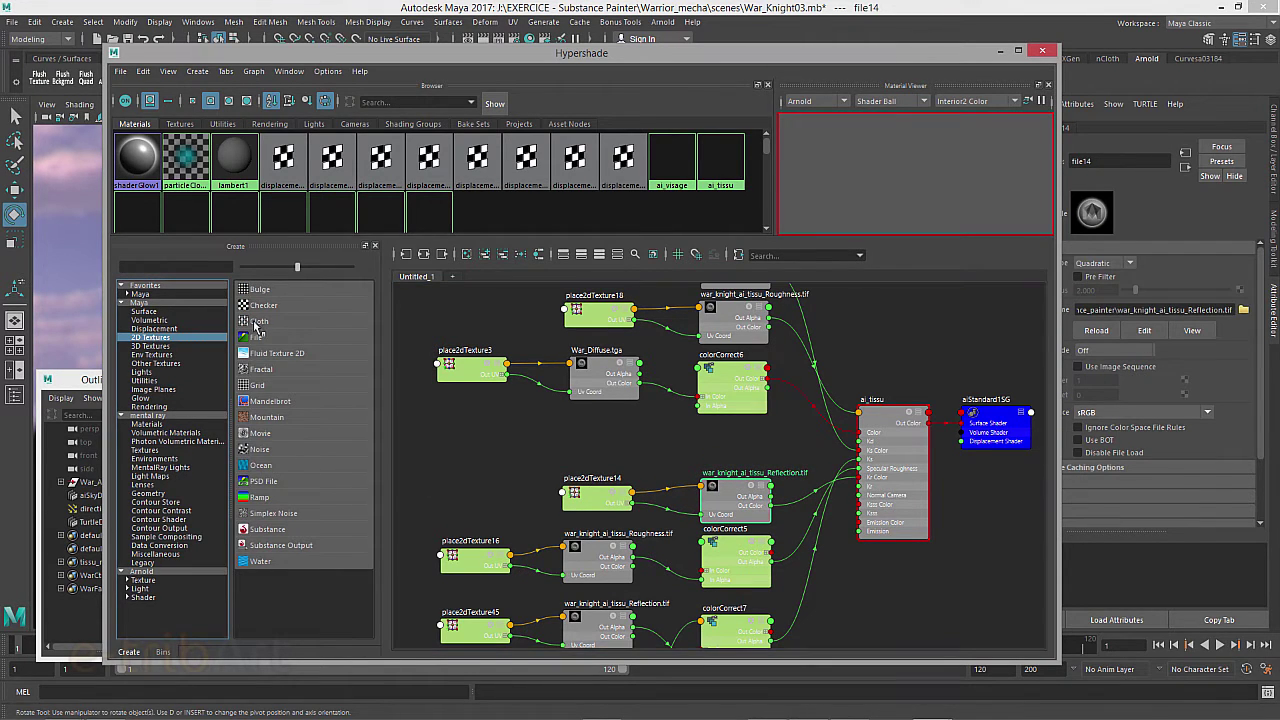
Create a noise5 texture and arrange it beneath War_Diffuse.tga
left_click(260, 449)
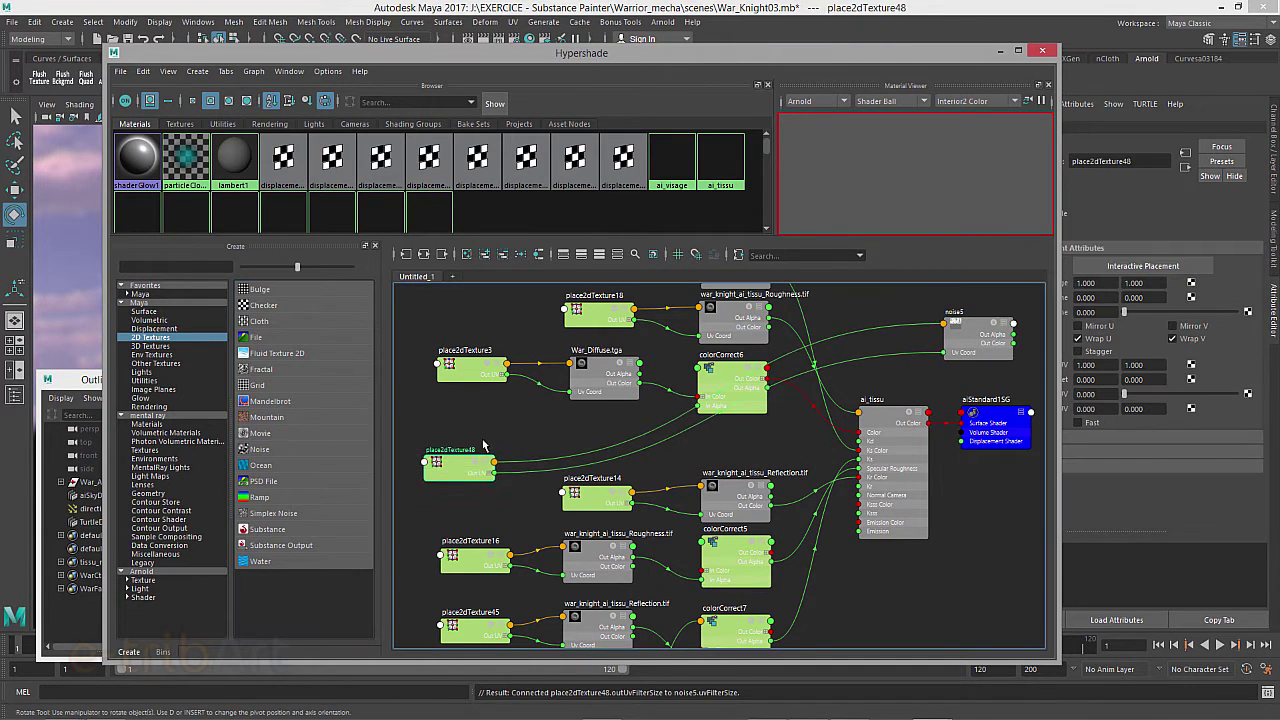
left_click_drag(868, 342, 483, 439)
mouse_move(969, 346)
left_mouse_down()
mouse_move(752, 453)
mouse_move(600, 435)
left_mouse_up()
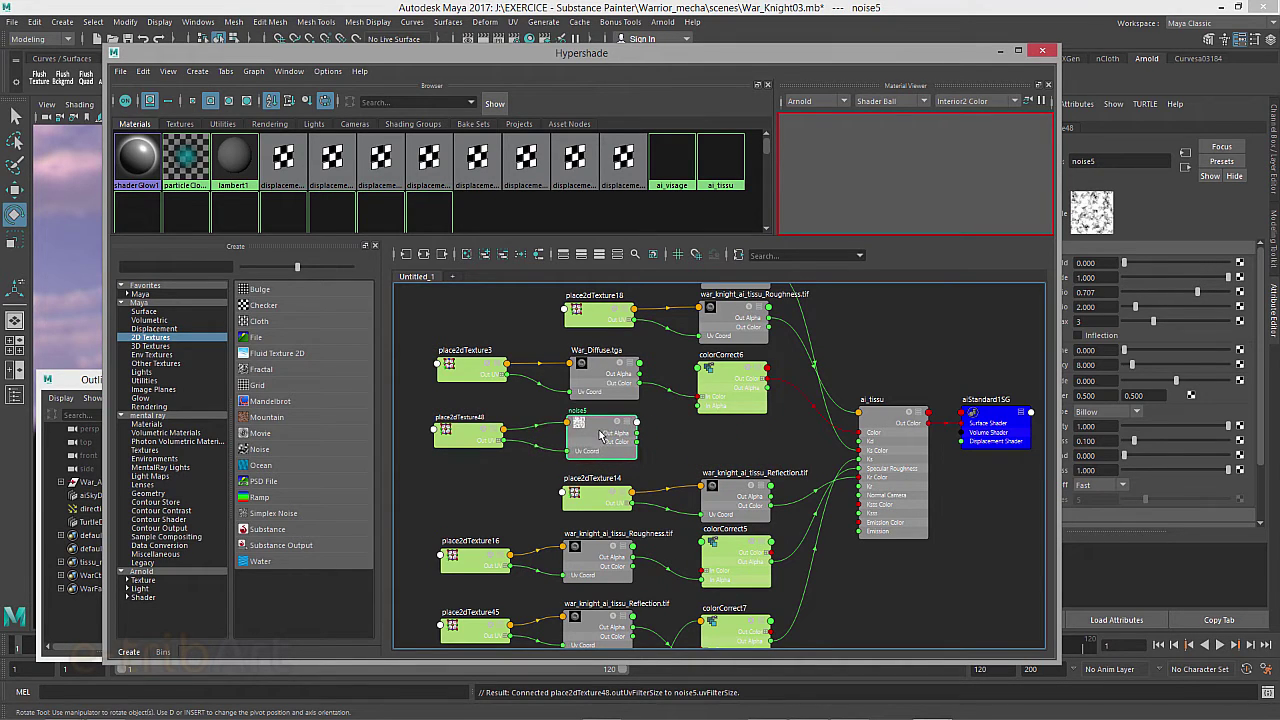
left_click_drag(477, 378, 435, 366)
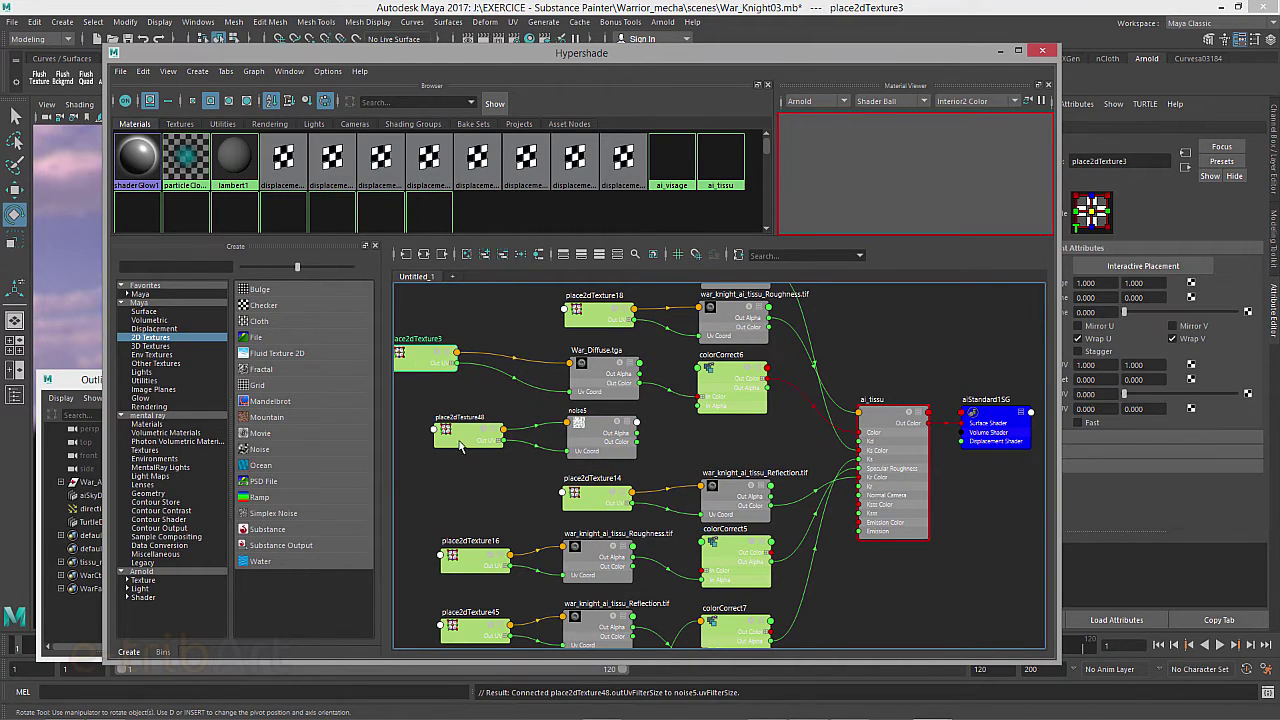
left_click_drag(461, 446, 400, 437)
left_click_drag(600, 382, 557, 378)
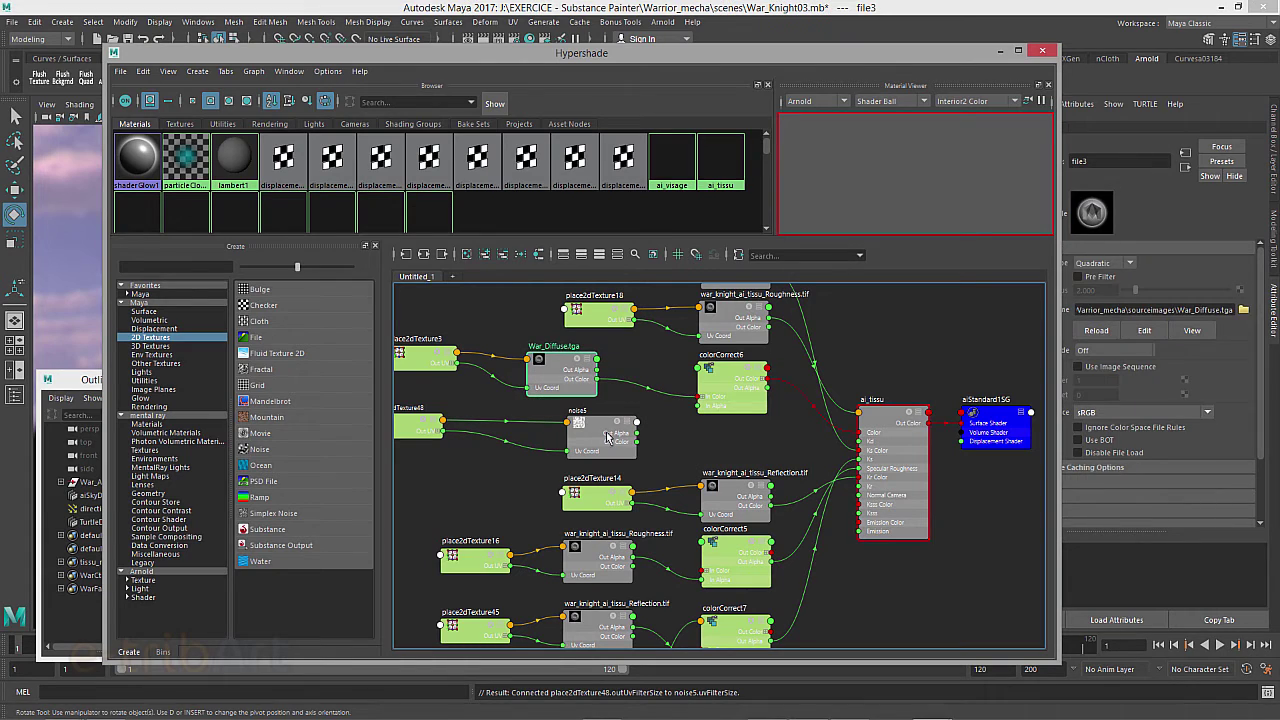
left_click_drag(606, 437, 562, 433)
left_click_drag(640, 378, 666, 428)
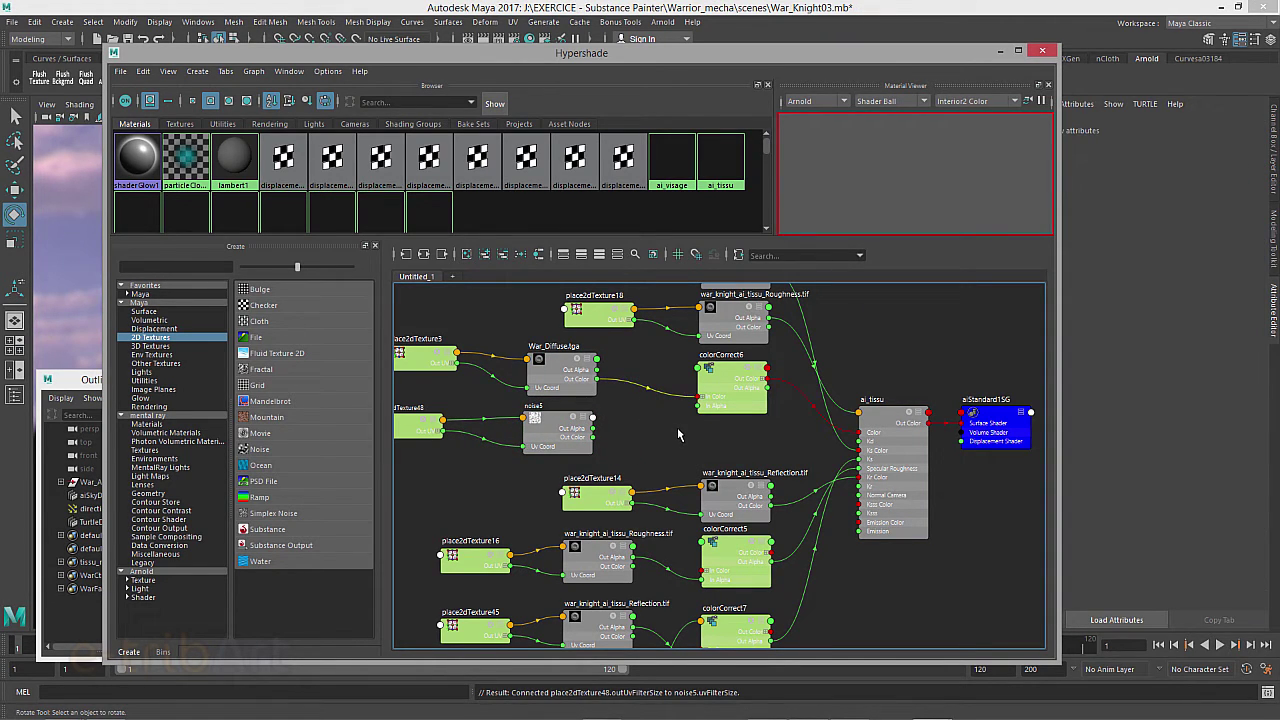
Disconnect War_Diffuse.tga from colorCorrect6 and create a Multiply Divide node via a 'mu' search
key("Delete")
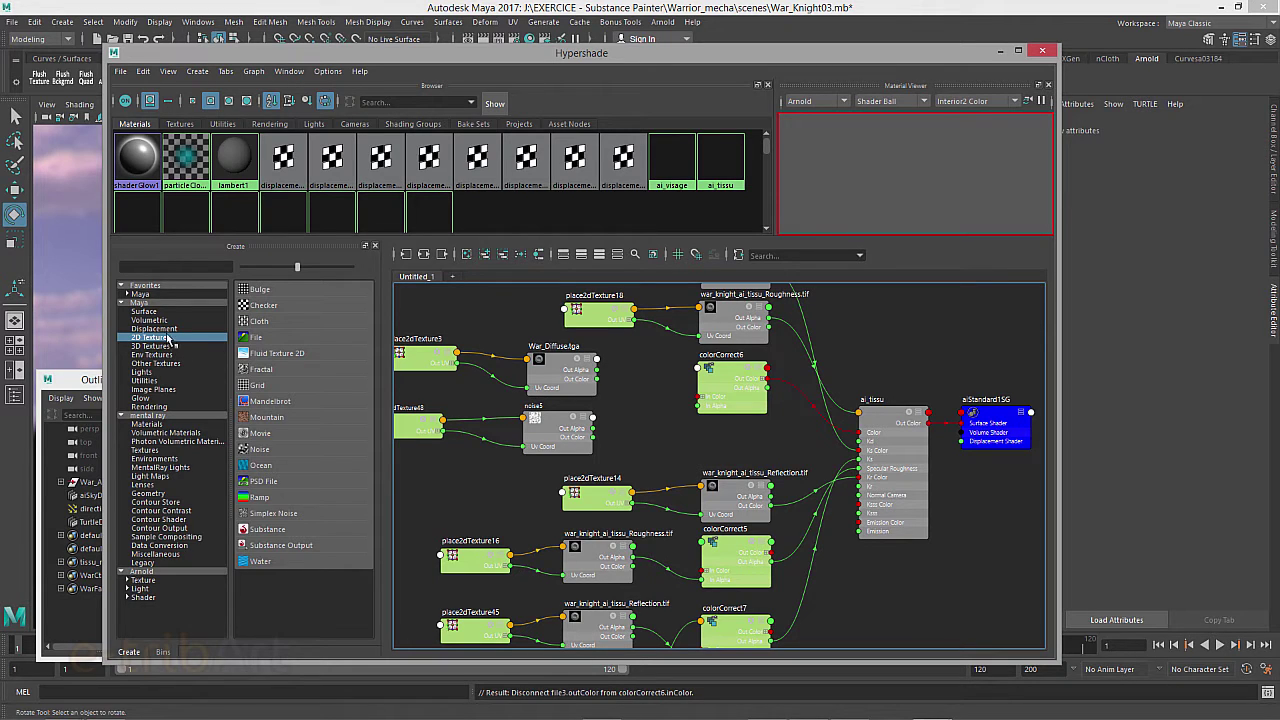
left_click(140, 381)
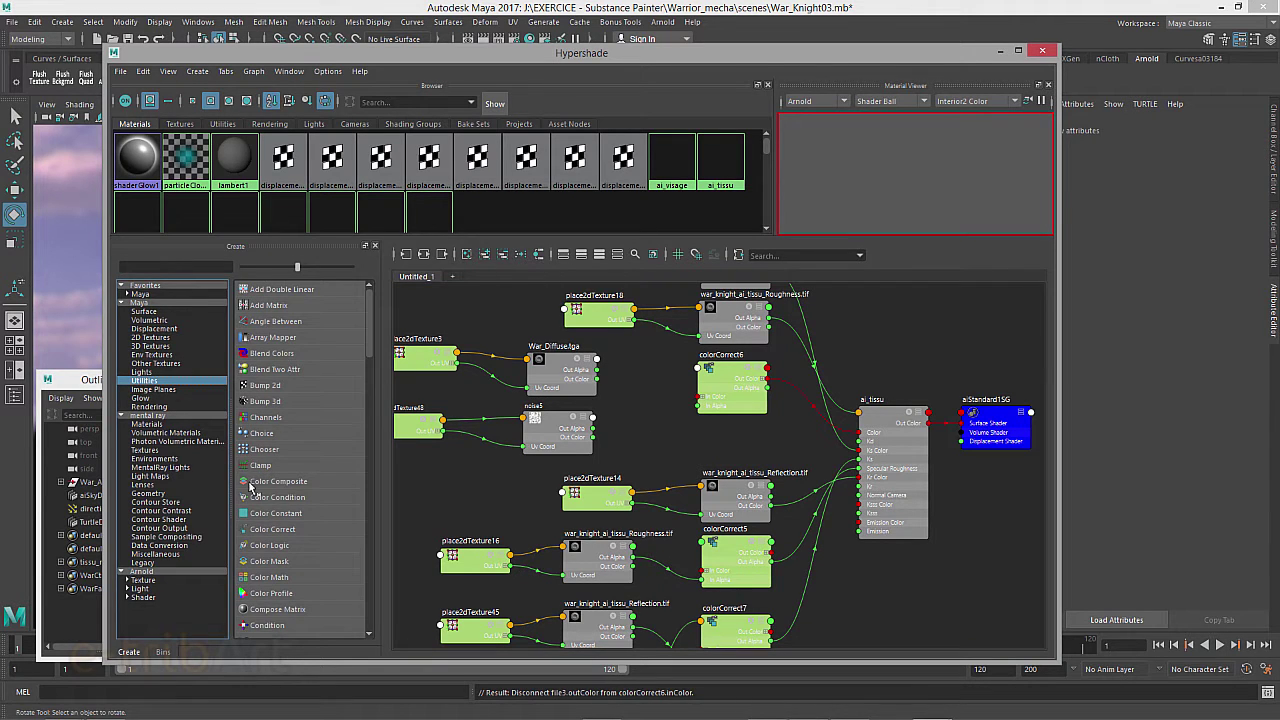
left_click(173, 269)
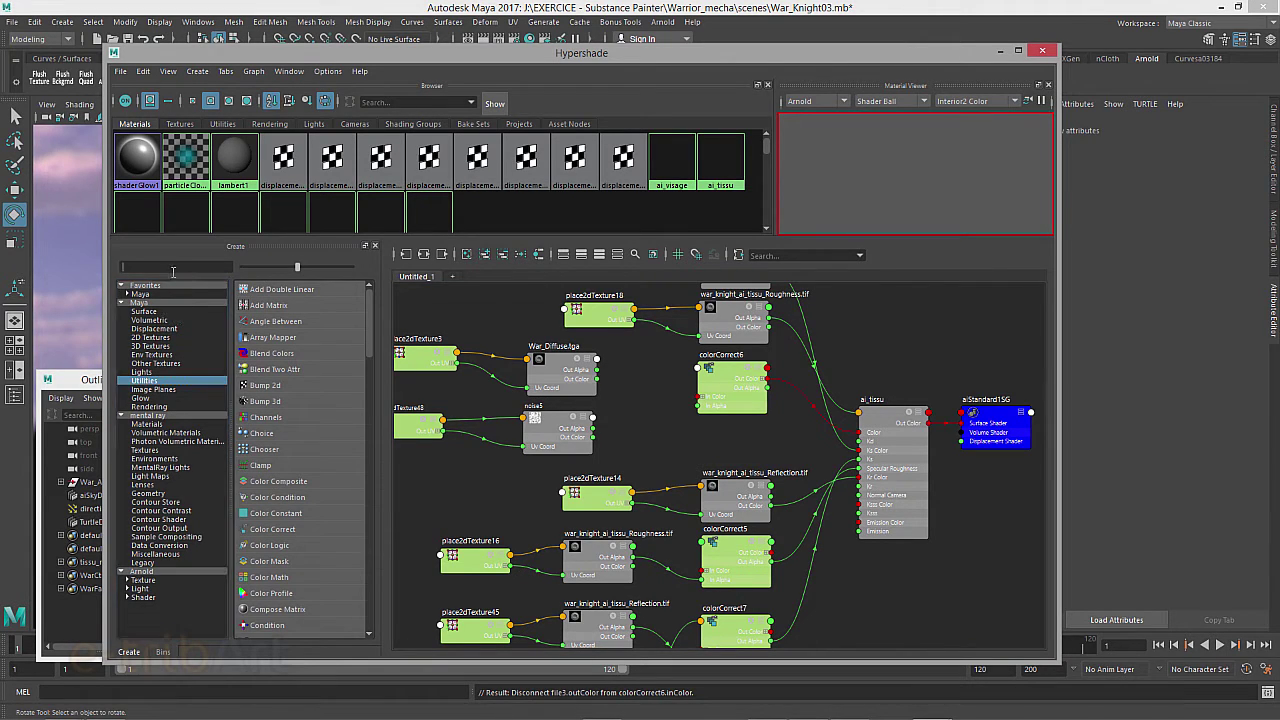
type("mu")
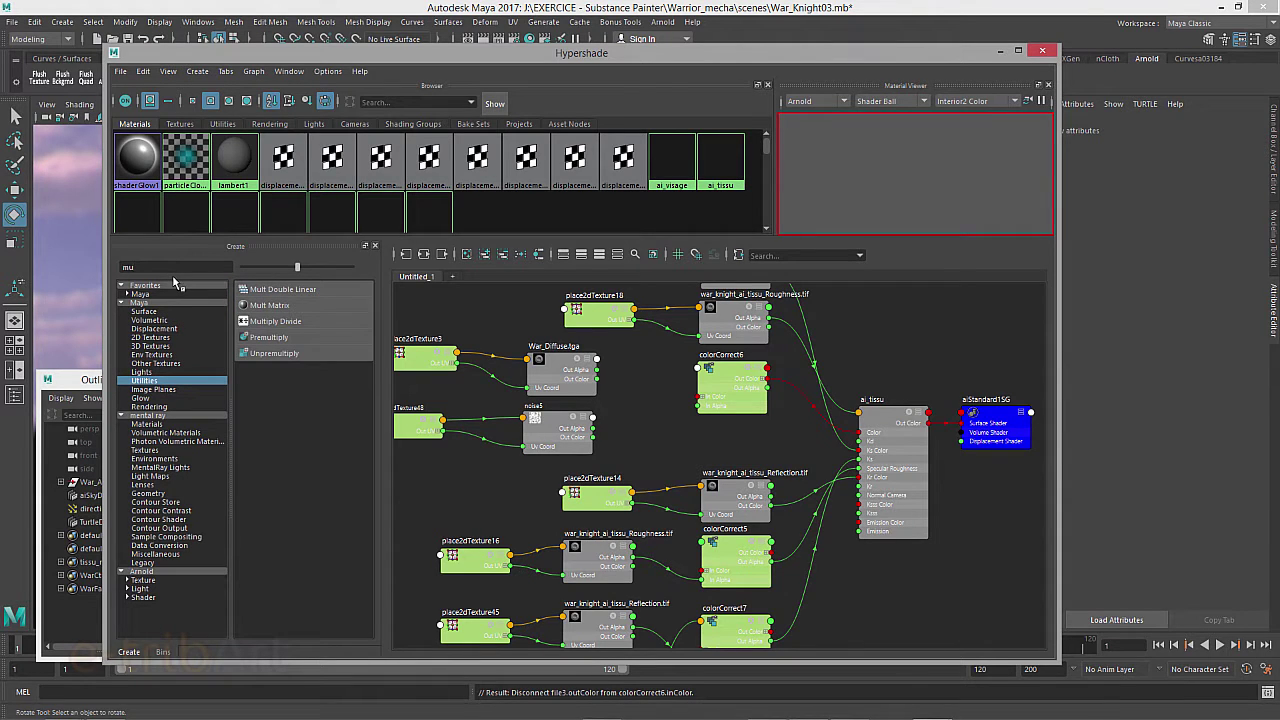
left_click(265, 323)
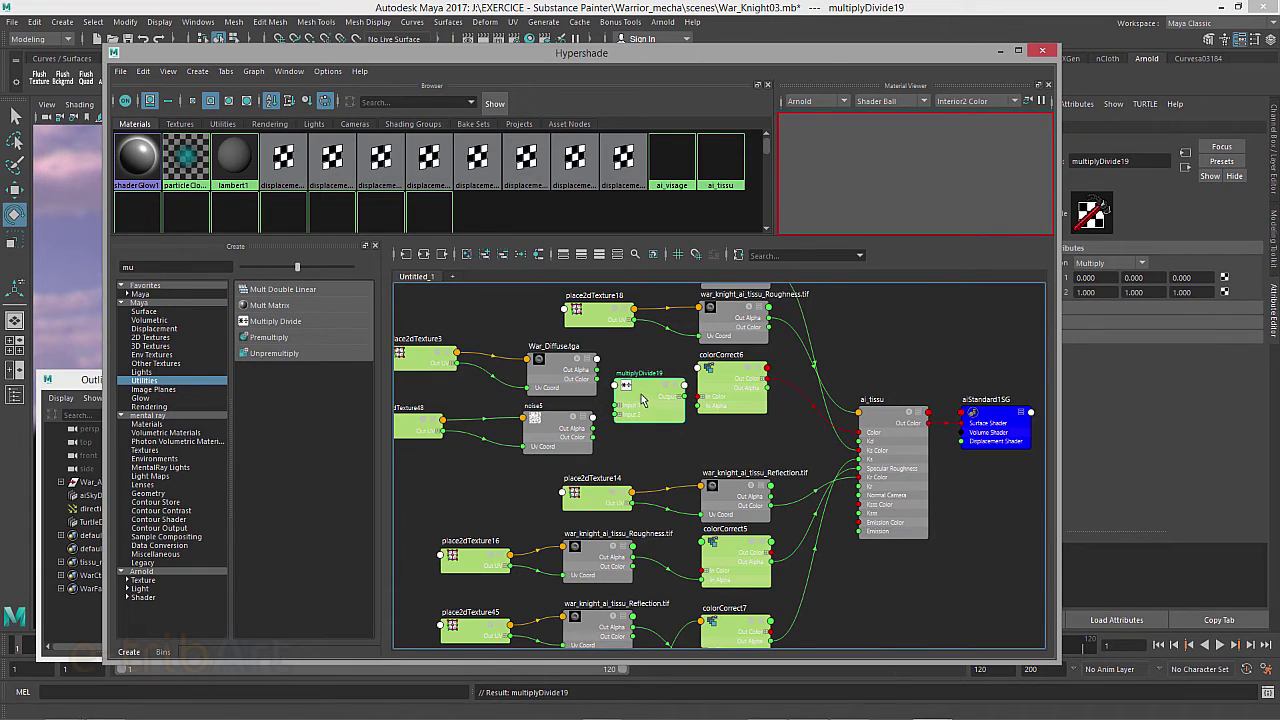
scroll(641, 398, "up", 5)
scroll(635, 420, "down", 2)
Wire War_Diffuse.tga to multiplyDivide19 Input 1, noise5 to Input 2, and Output to colorCorrect6 In Color
scroll(640, 432, "up", 1)
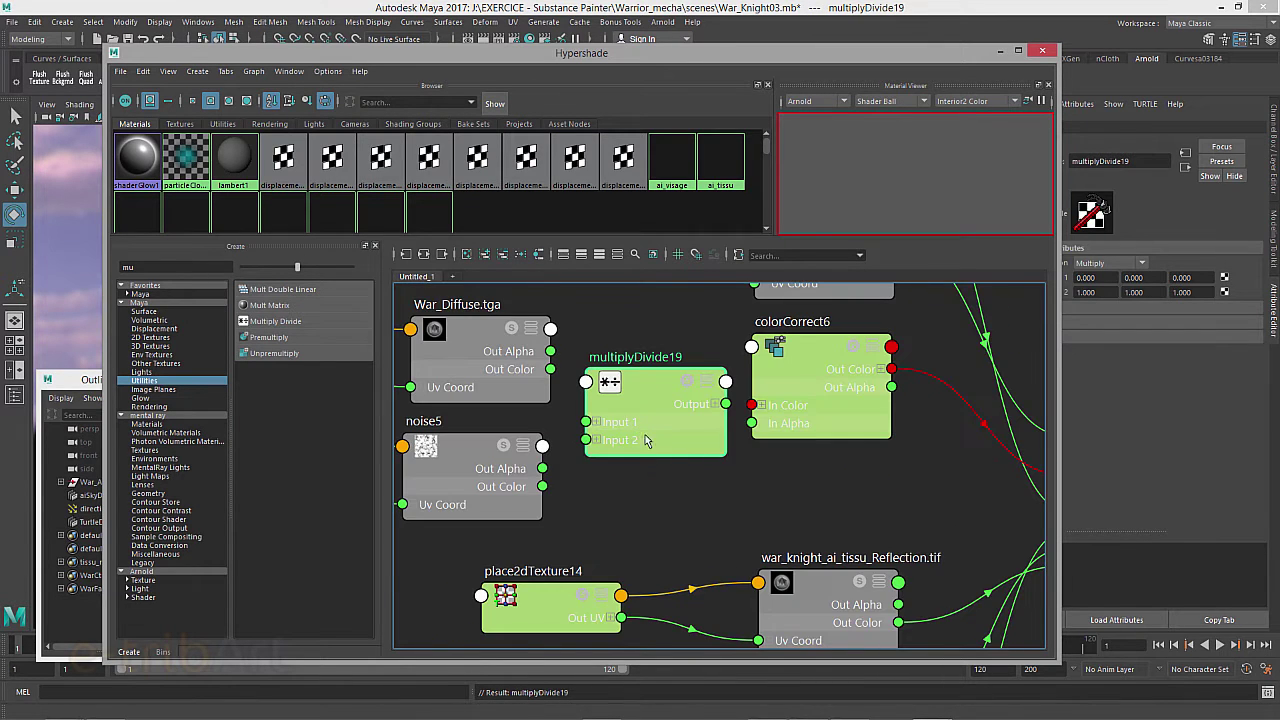
middle_click_drag(645, 440, 710, 450, "alt")
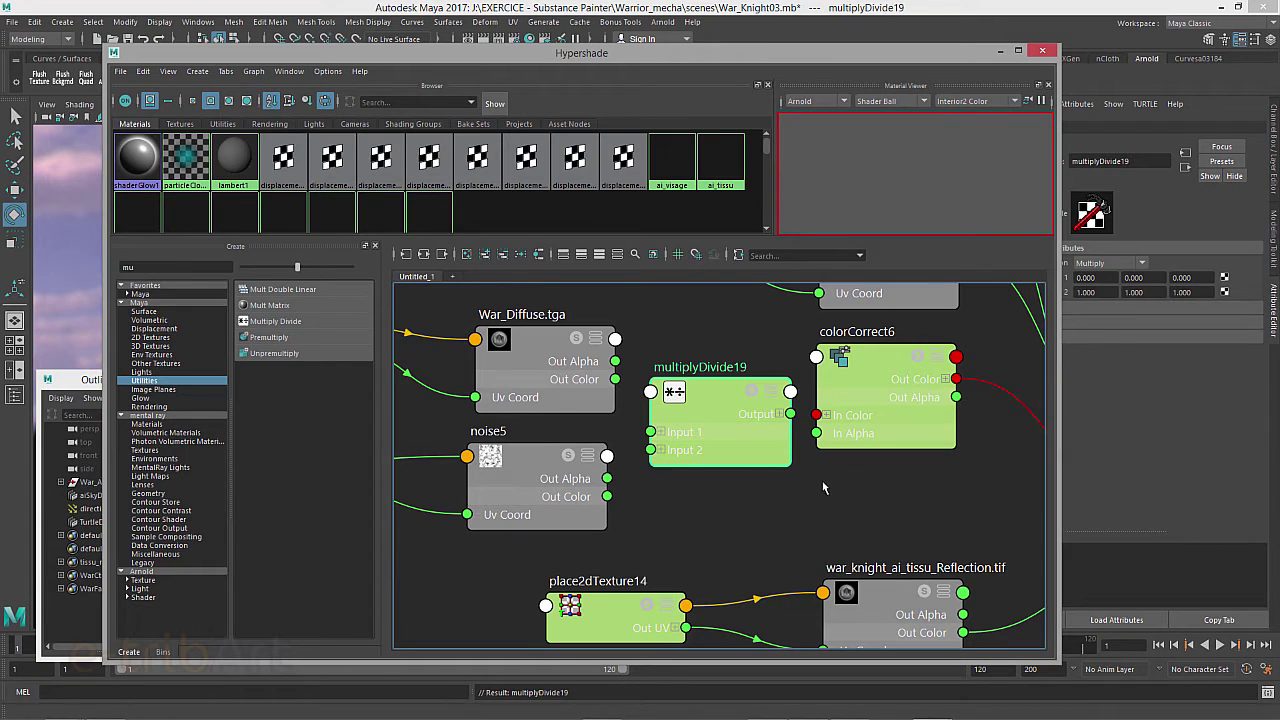
left_click_drag(615, 380, 651, 432)
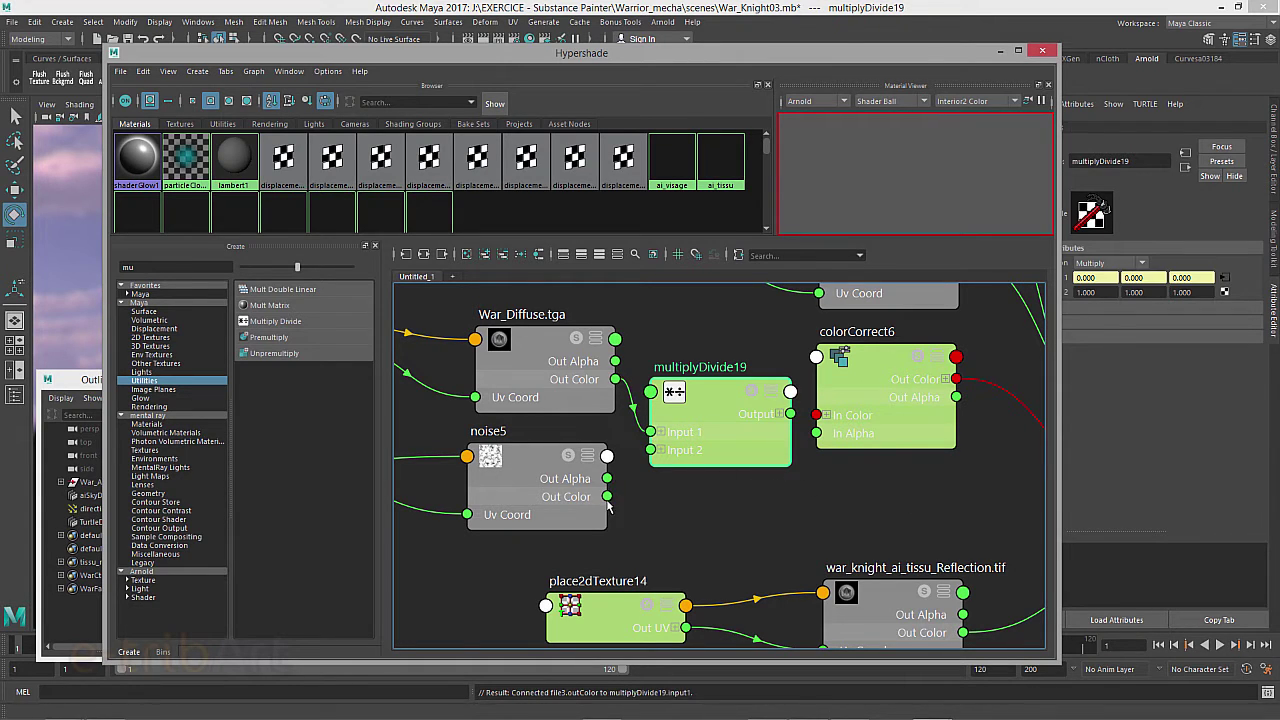
left_click_drag(607, 497, 650, 450)
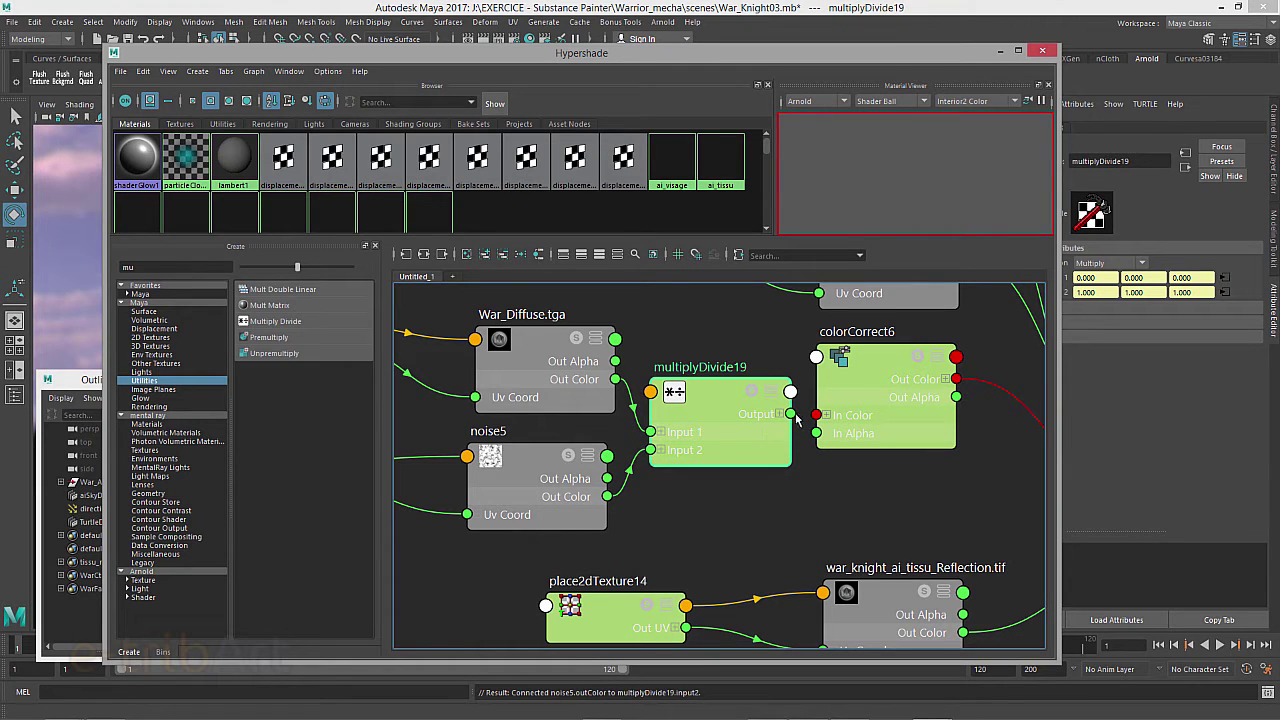
left_click_drag(796, 417, 820, 423)
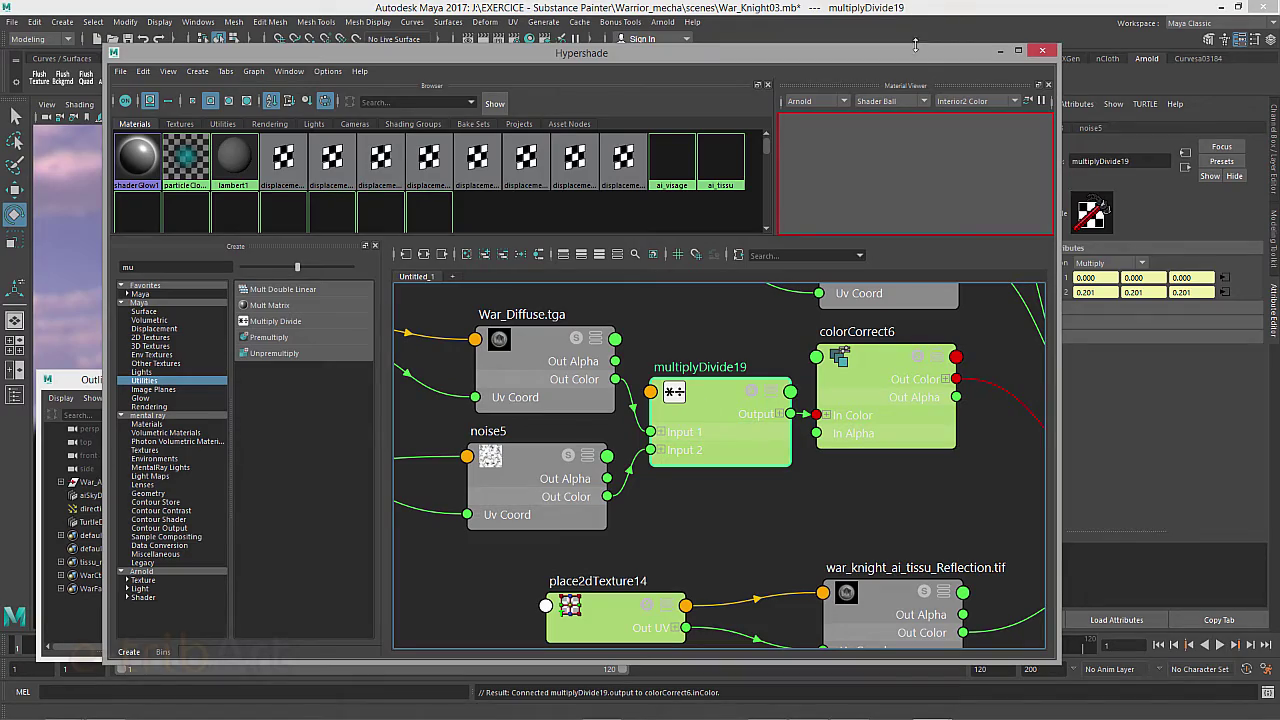
mouse_move(920, 58)
left_mouse_down()
mouse_move(865, 175)
mouse_move(982, 137)
left_mouse_up()
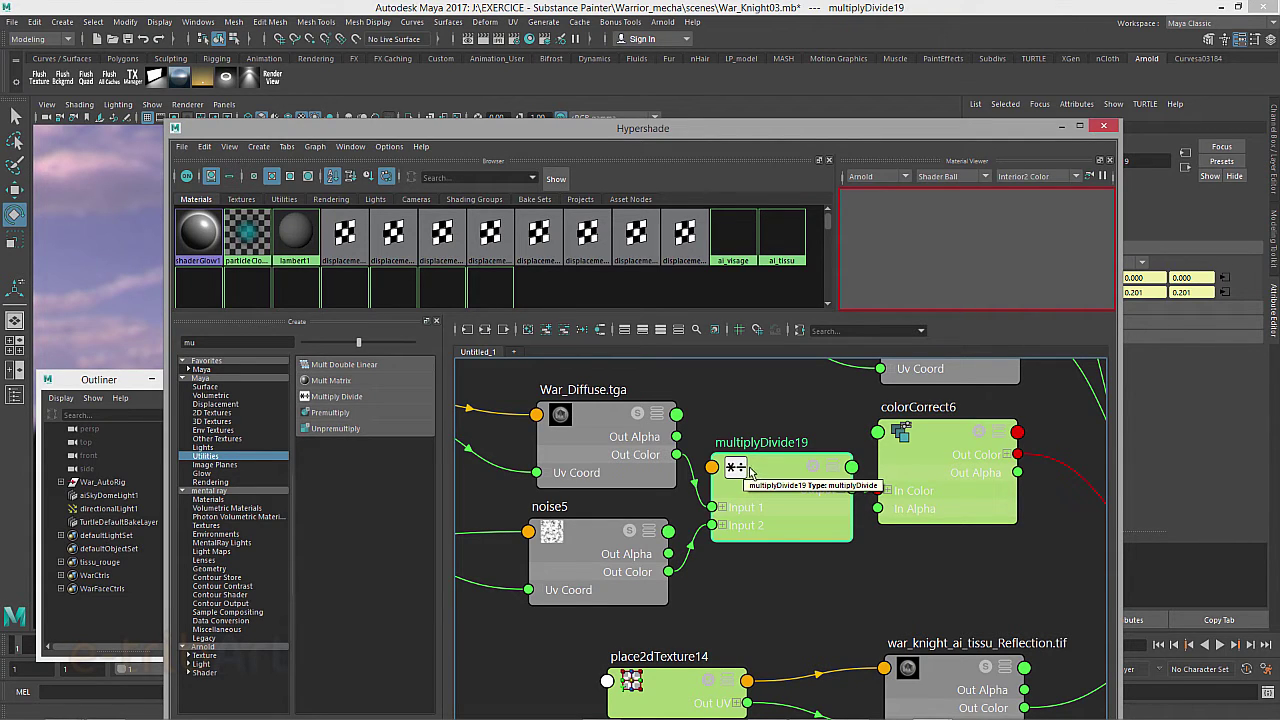
Select noise5 and adjust its Color Balance gain and grey offset
left_click(590, 545)
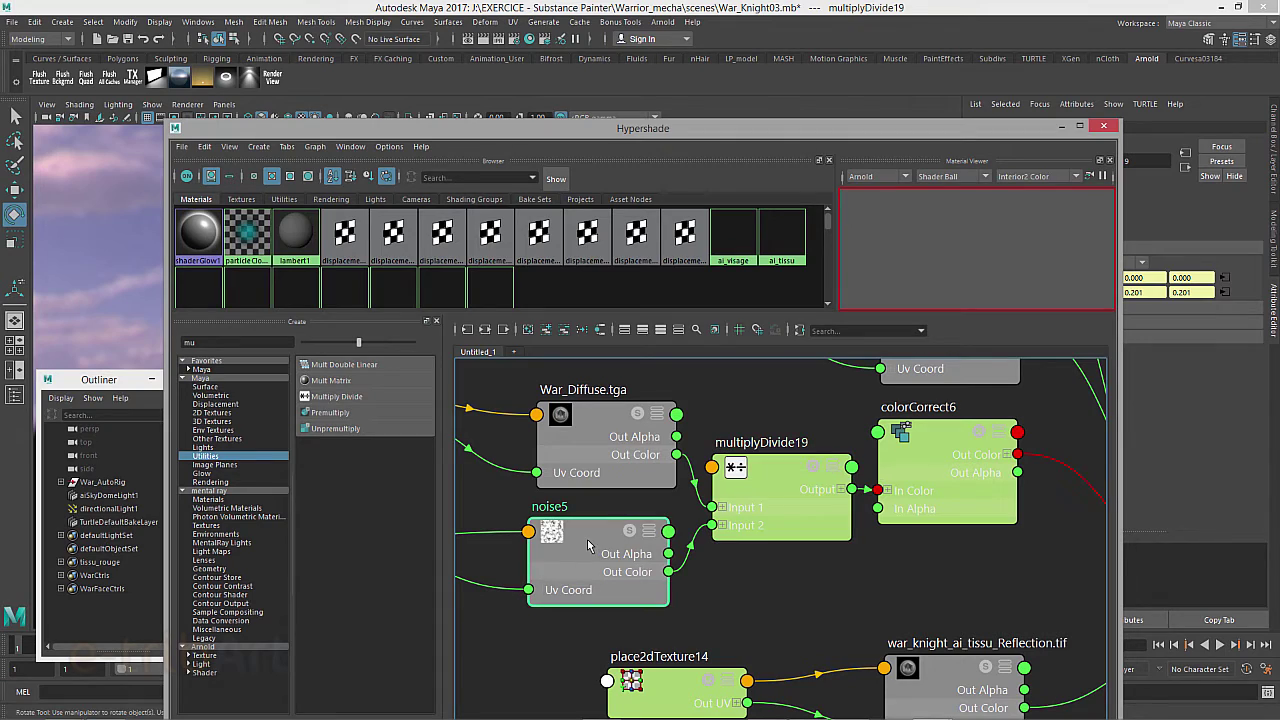
left_click_drag(984, 132, 824, 91)
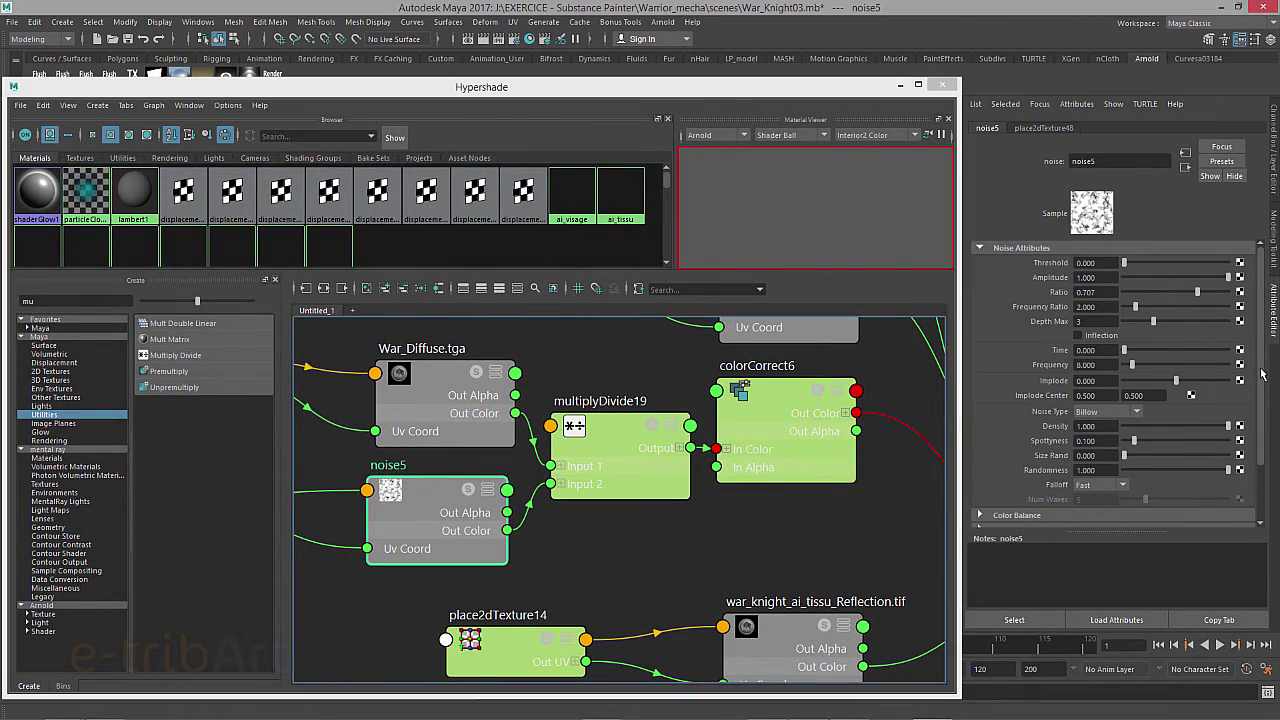
left_click_drag(1258, 390, 1254, 440)
left_click(1042, 446)
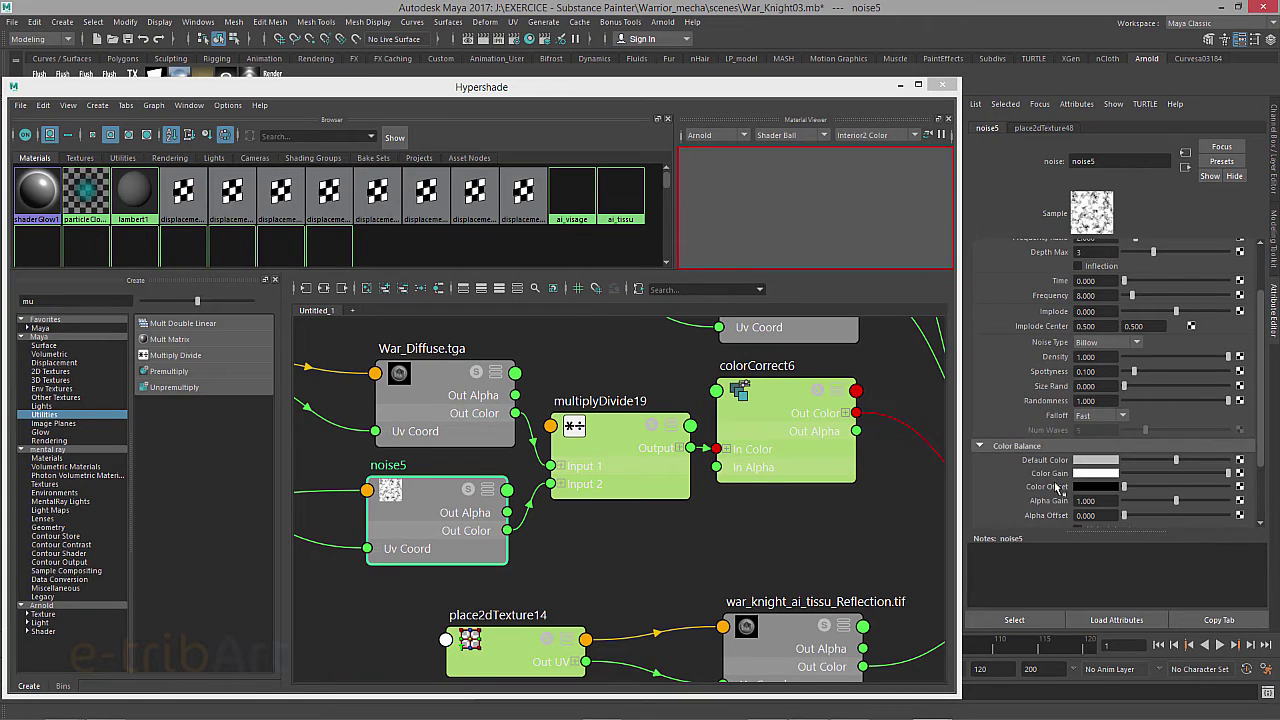
left_click(1186, 474)
mouse_move(1185, 476)
left_mouse_down()
mouse_move(1162, 476)
mouse_move(1232, 476)
left_mouse_up()
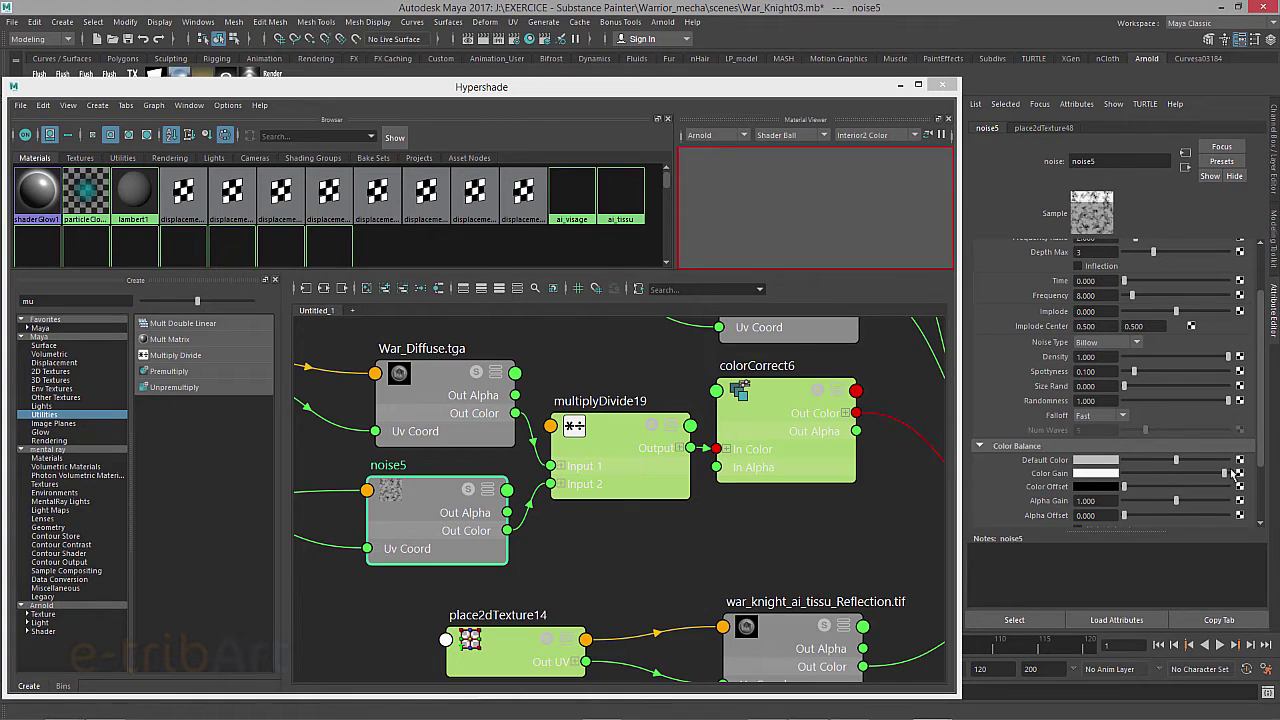
left_click(1147, 487)
left_click_drag(1147, 487, 1151, 489)
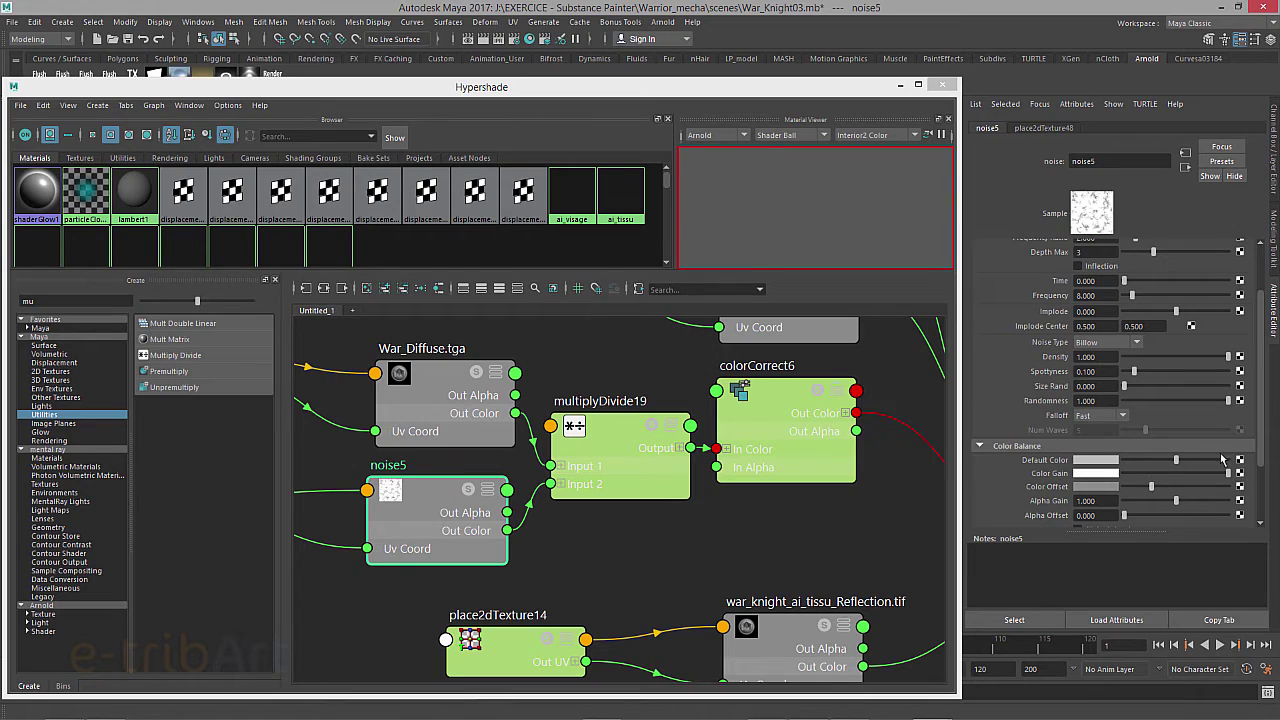
left_click_drag(1150, 488, 1141, 488)
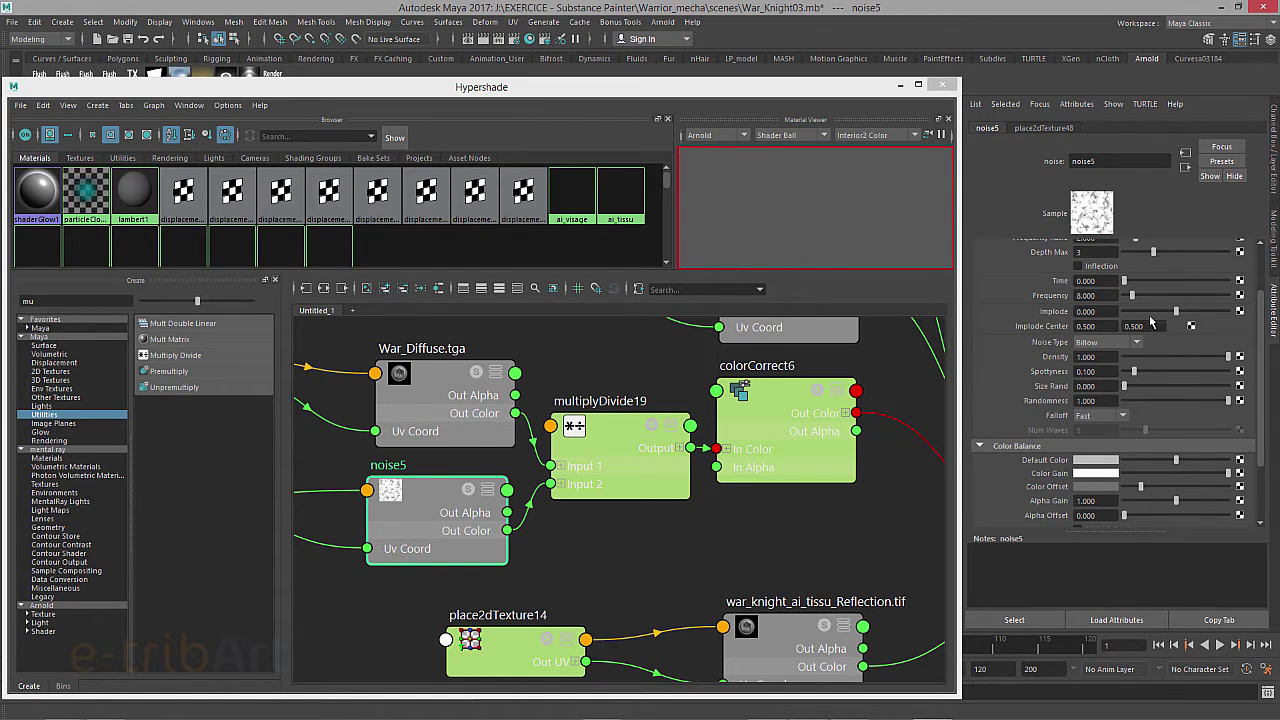
Set noise5's Frequency to 18.831 and Noise Type to Perlin Noise, then preview in Arnold
left_click_drag(1132, 296, 1145, 300)
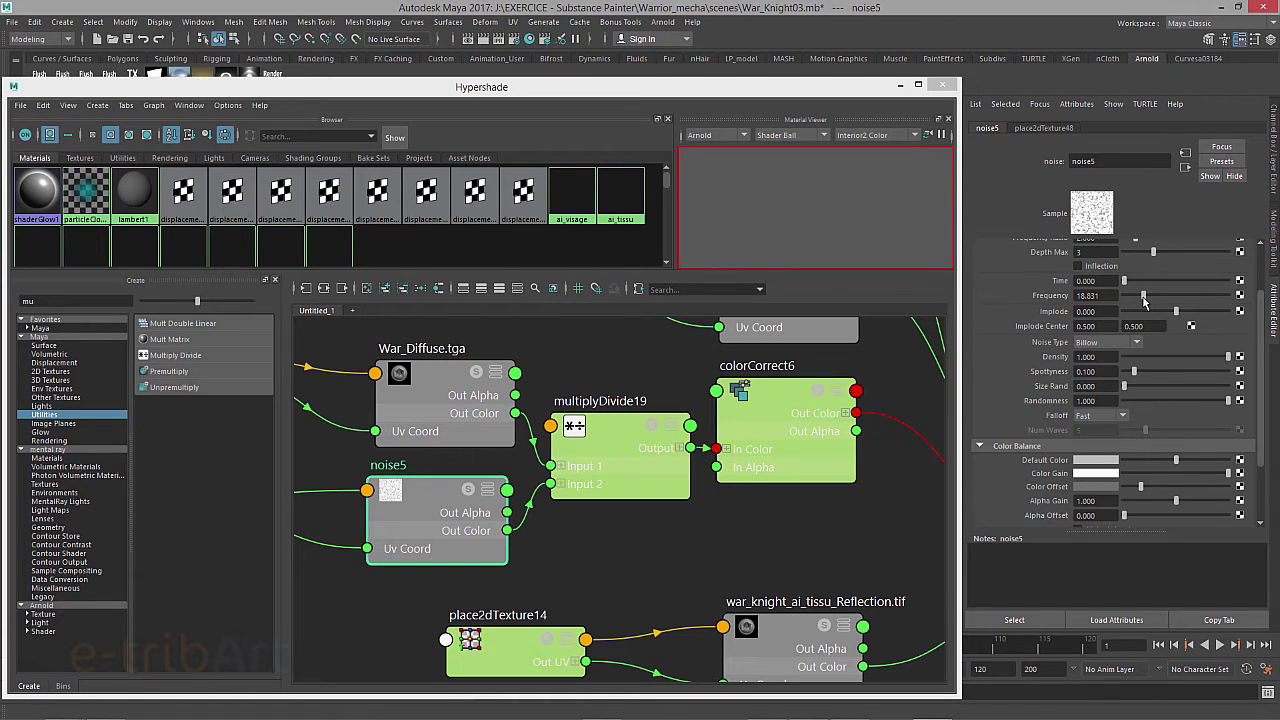
scroll(1145, 302, "up", 3)
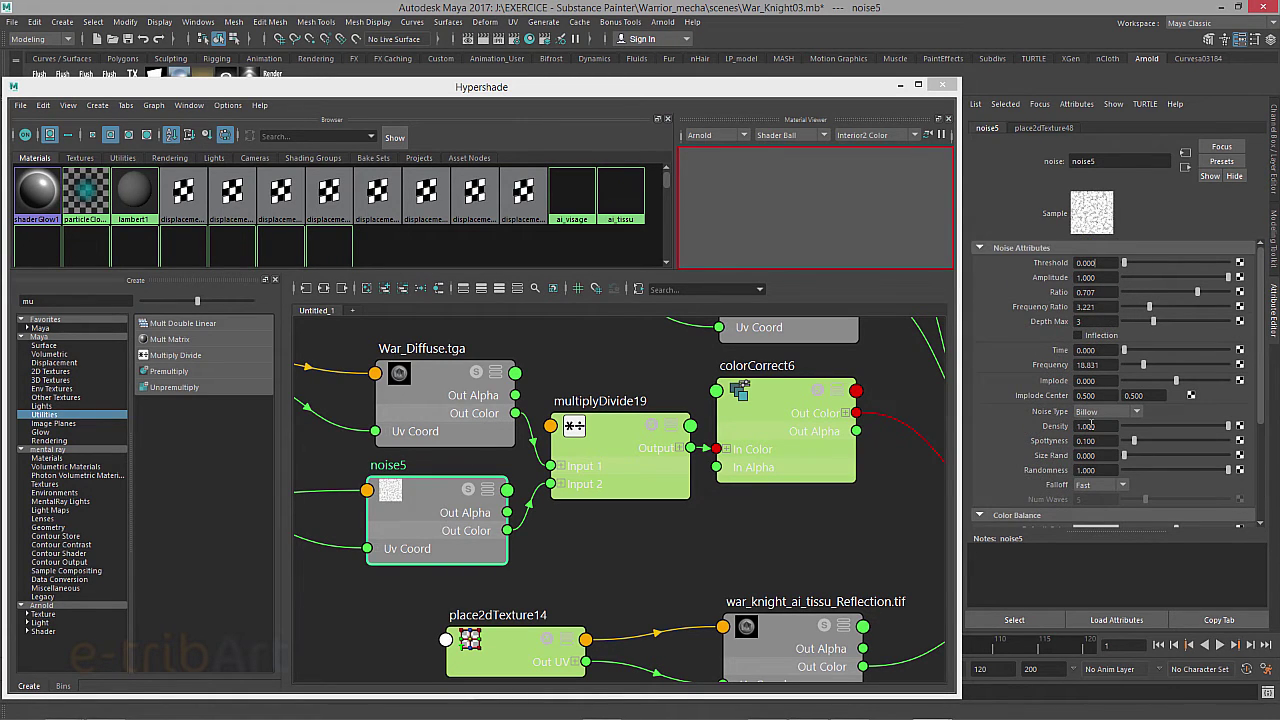
left_click(1100, 412)
left_click(1098, 420)
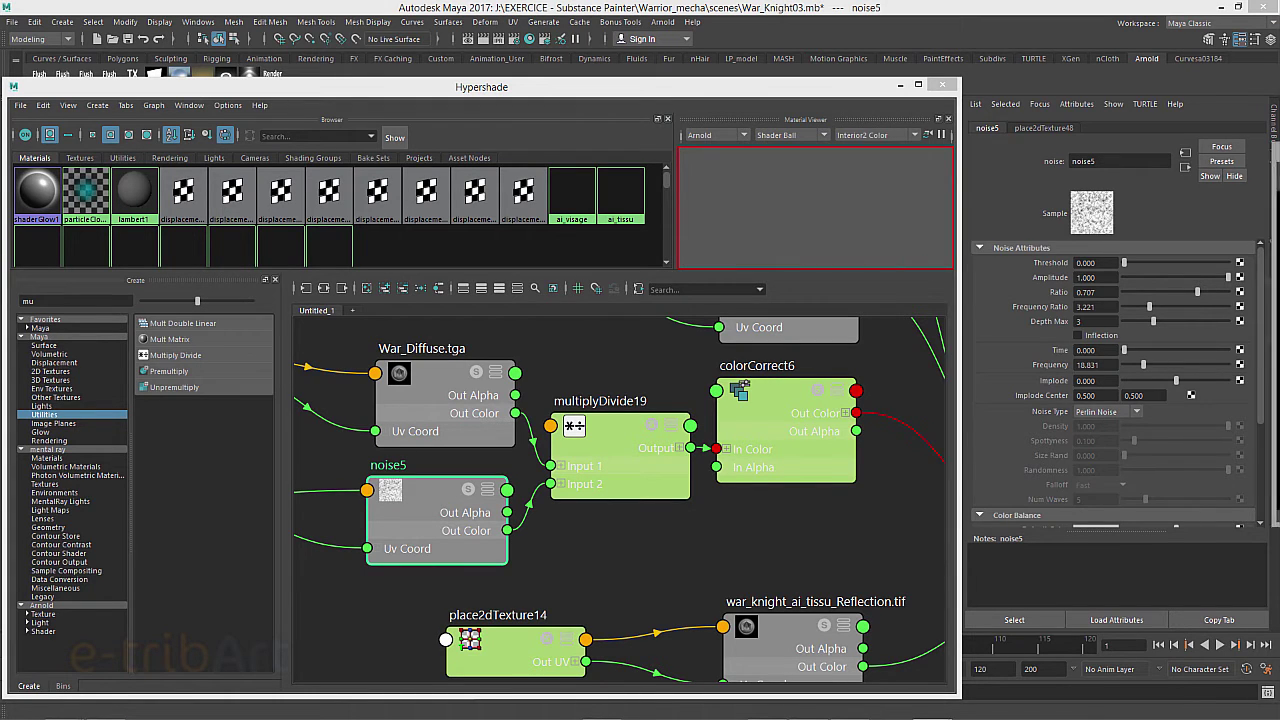
left_click_drag(823, 91, 753, 66)
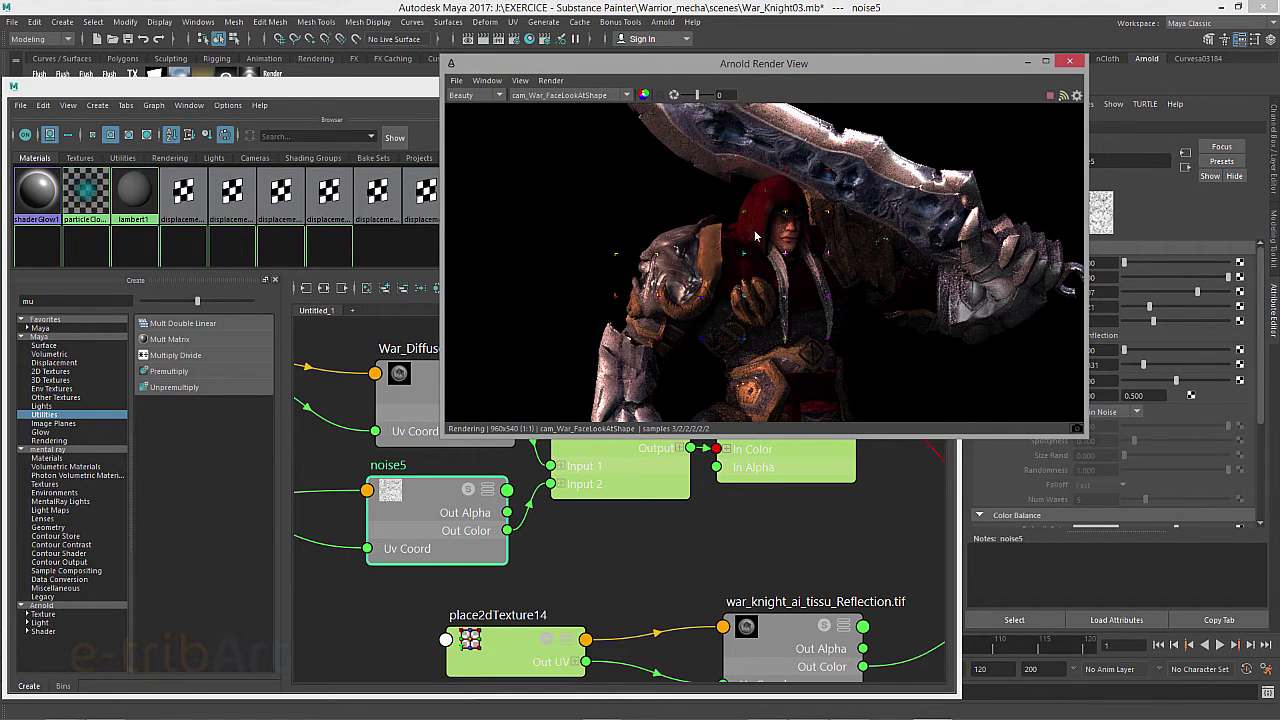
Set noise5's Frequency to 35.065, lighten its Color Offset, and bring the ai_tissu node into view
left_click_drag(811, 66, 686, 69)
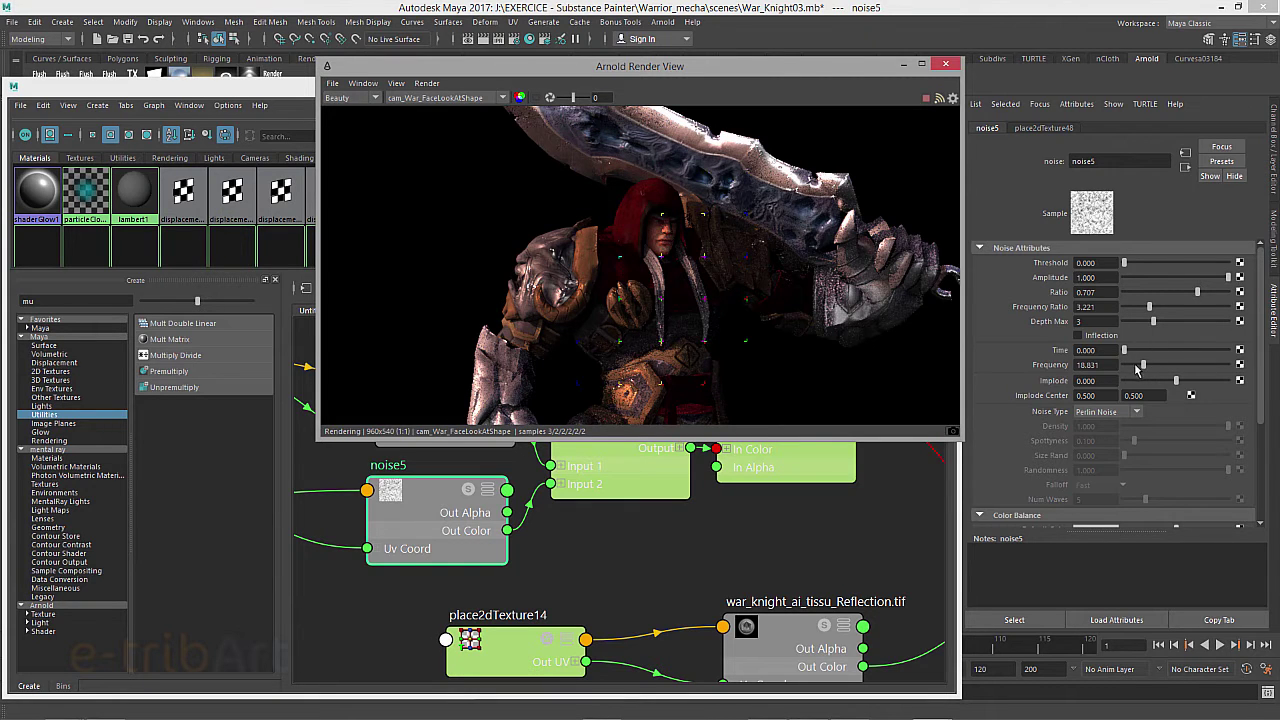
left_click_drag(1153, 368, 1163, 368)
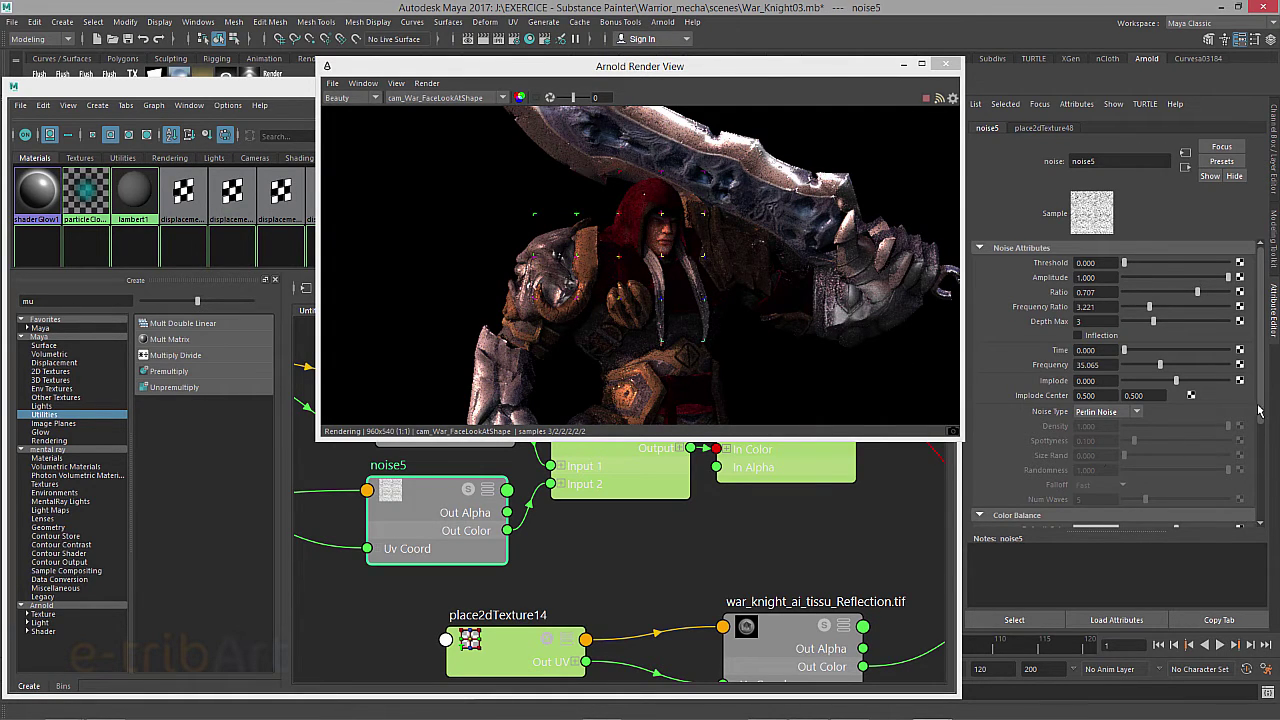
left_click_drag(1262, 412, 1250, 456)
scroll(1250, 456, "down", 1)
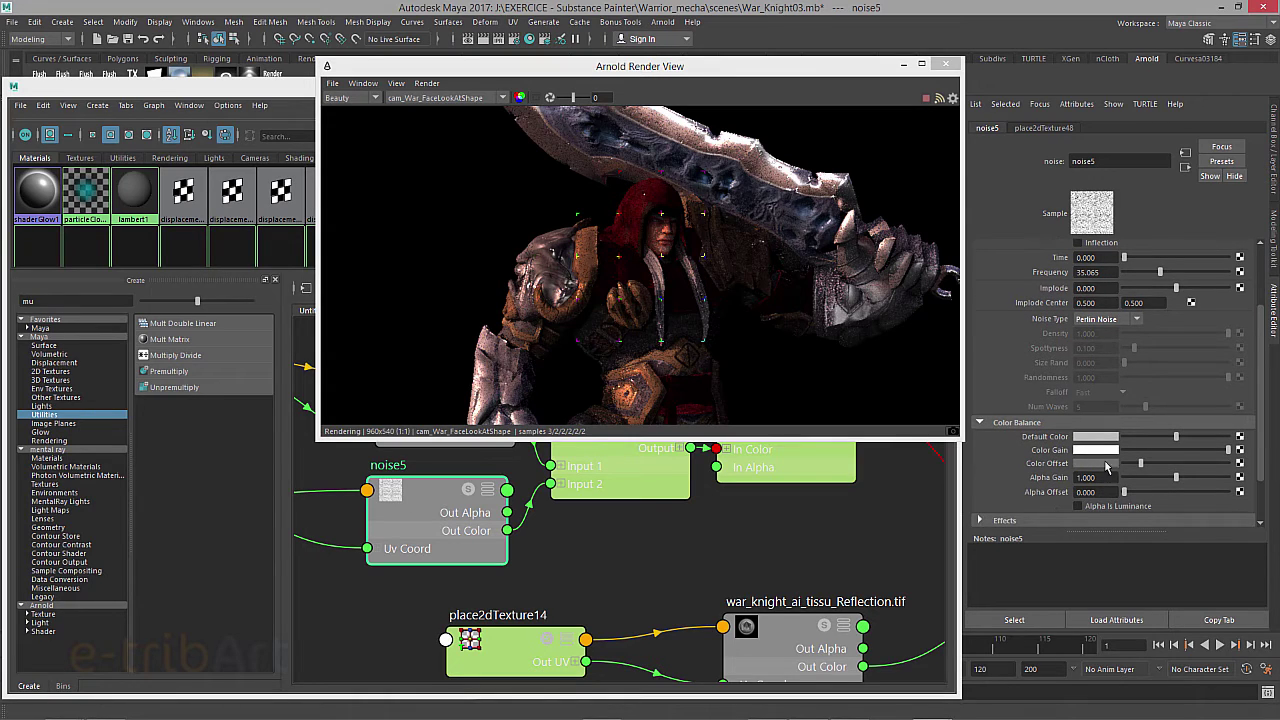
left_click(1158, 464)
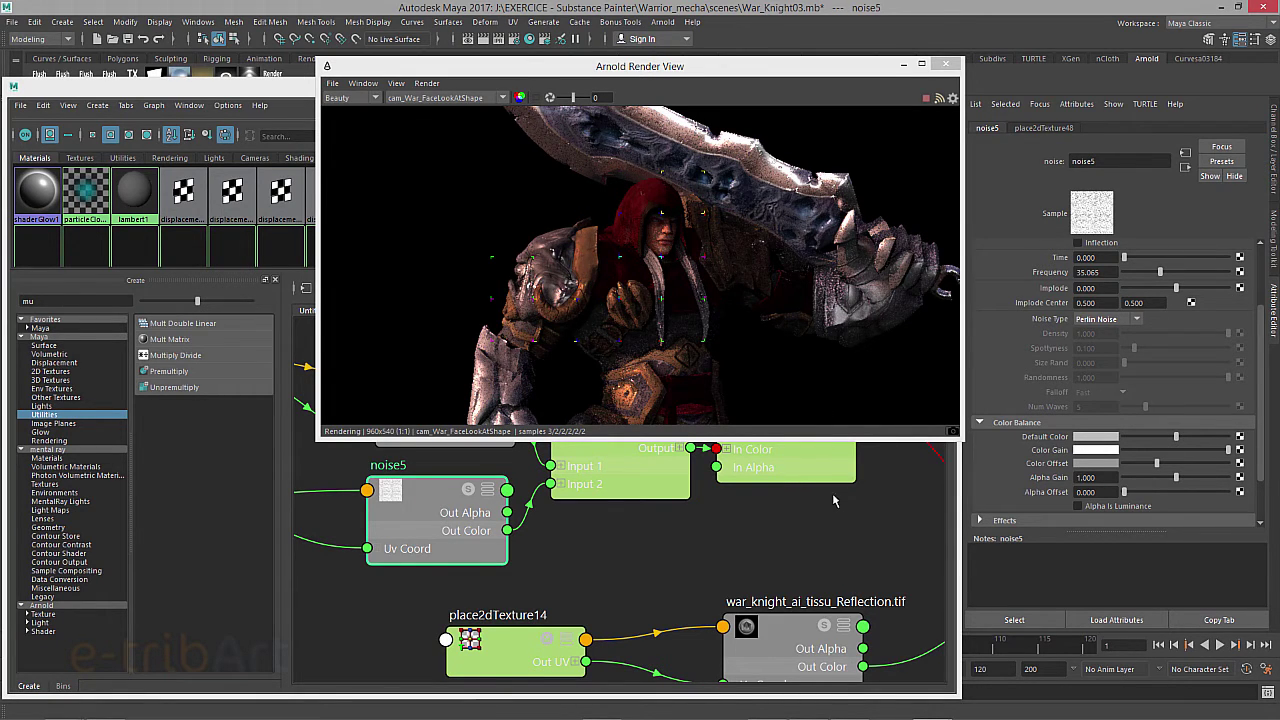
mouse_move(835, 500)
middle_mouse_down("alt")
mouse_move(806, 523)
mouse_move(663, 520)
mouse_move(511, 417)
middle_mouse_up("alt")
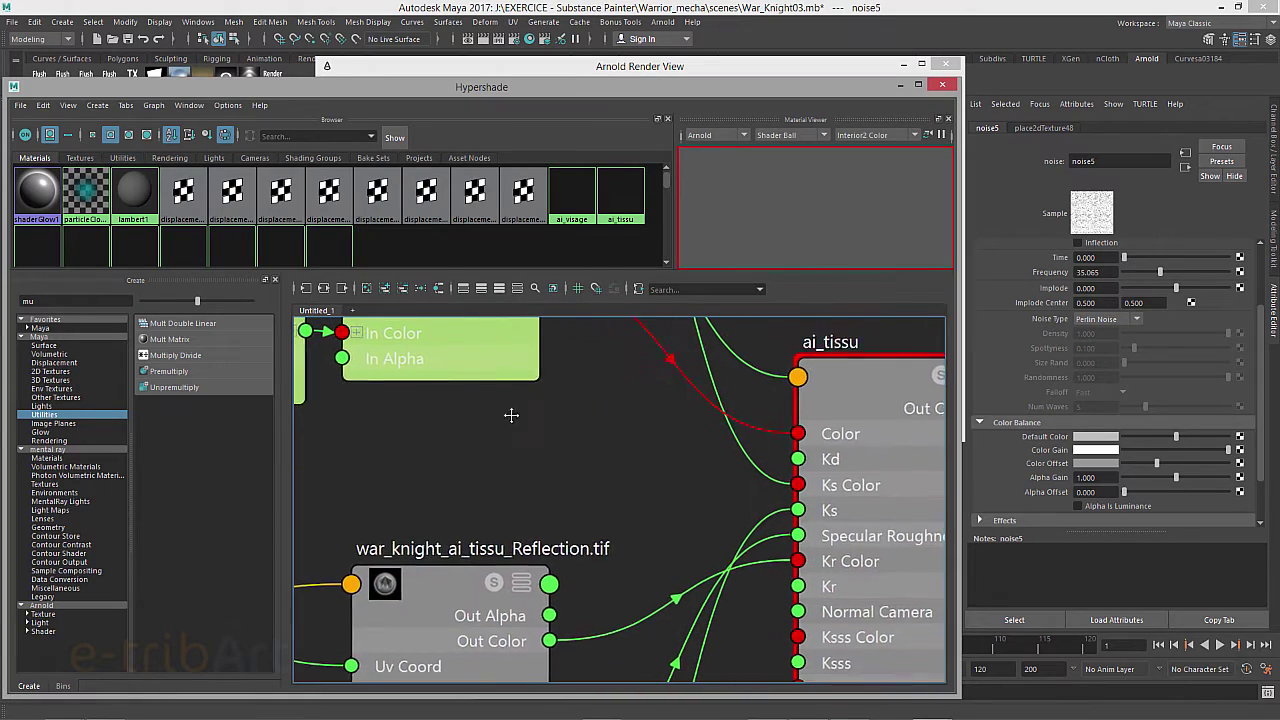
Load ai_tissu's settings (Diffuse Roughness 1.000, Specular Weight 0.021) next to the Arnold render
left_click(855, 383)
mouse_move(774, 67)
left_mouse_down()
mouse_move(644, 290)
mouse_move(734, 31)
left_mouse_up()
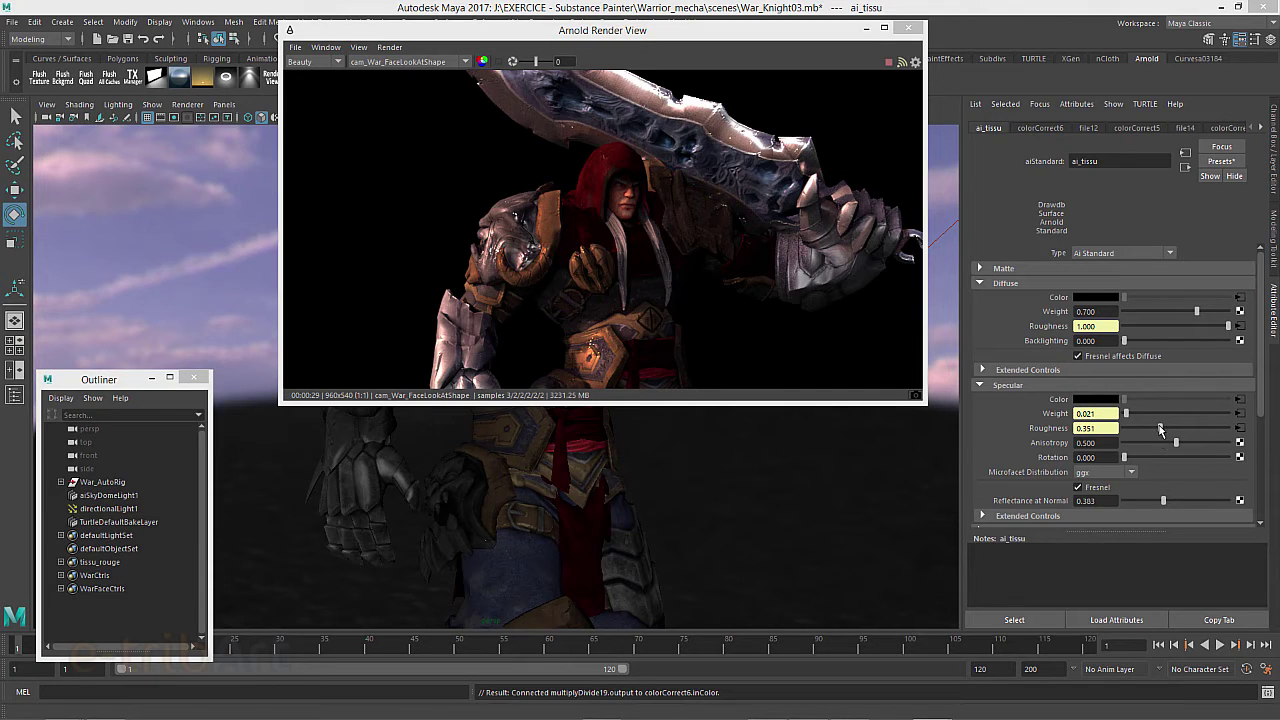
Trace Specular Weight through colorCorrect7 to noise4 and fine-tune noise4's Color Gain slightly lower
left_click(1241, 414)
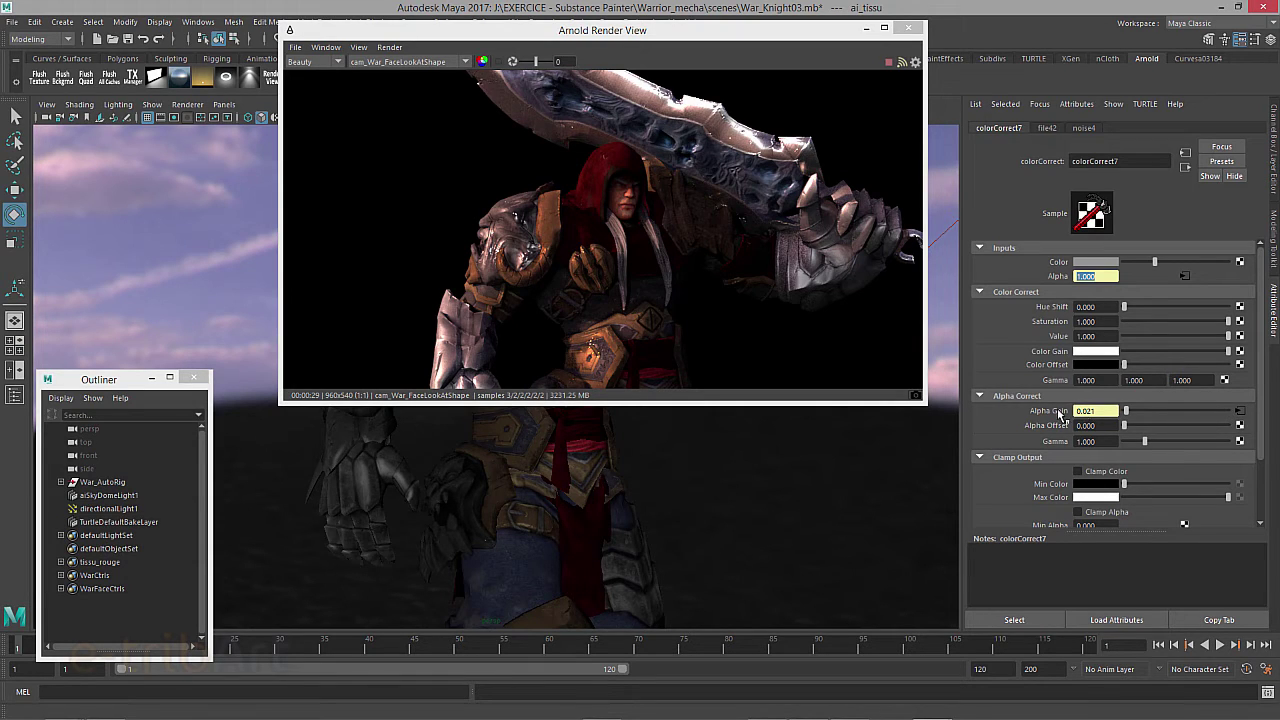
left_click(1239, 411)
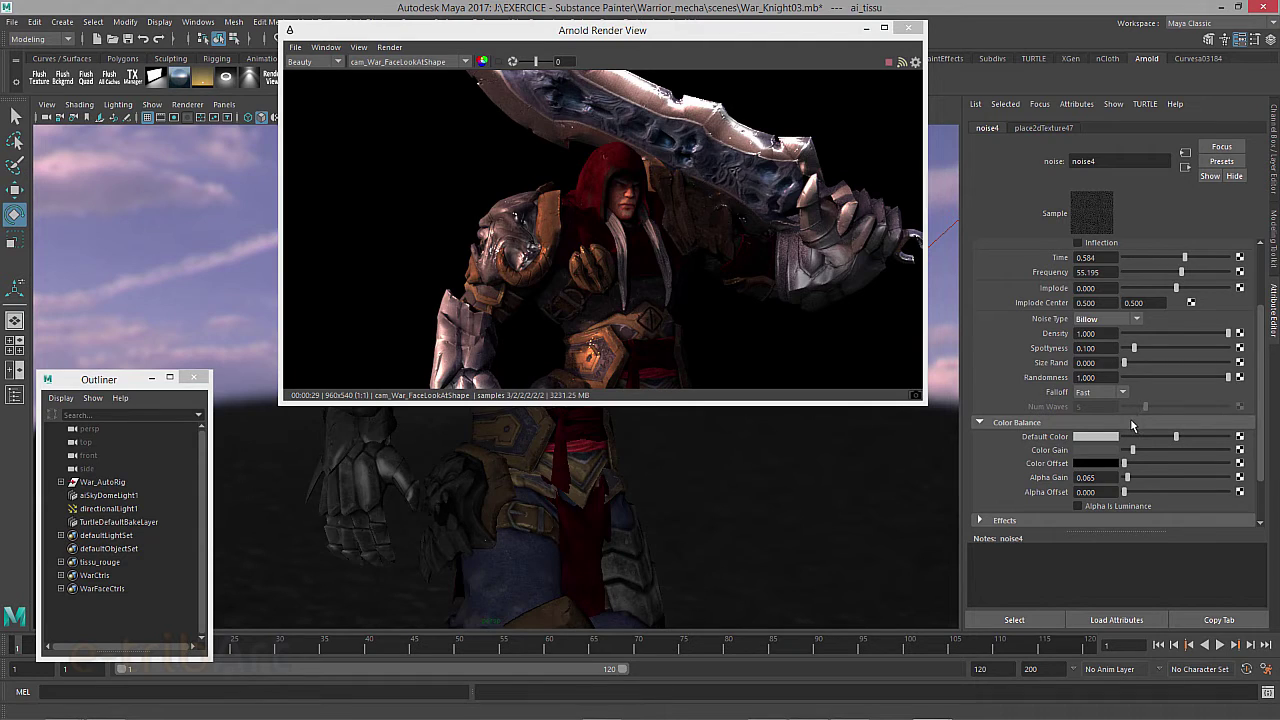
scroll(1130, 427, "down", 2)
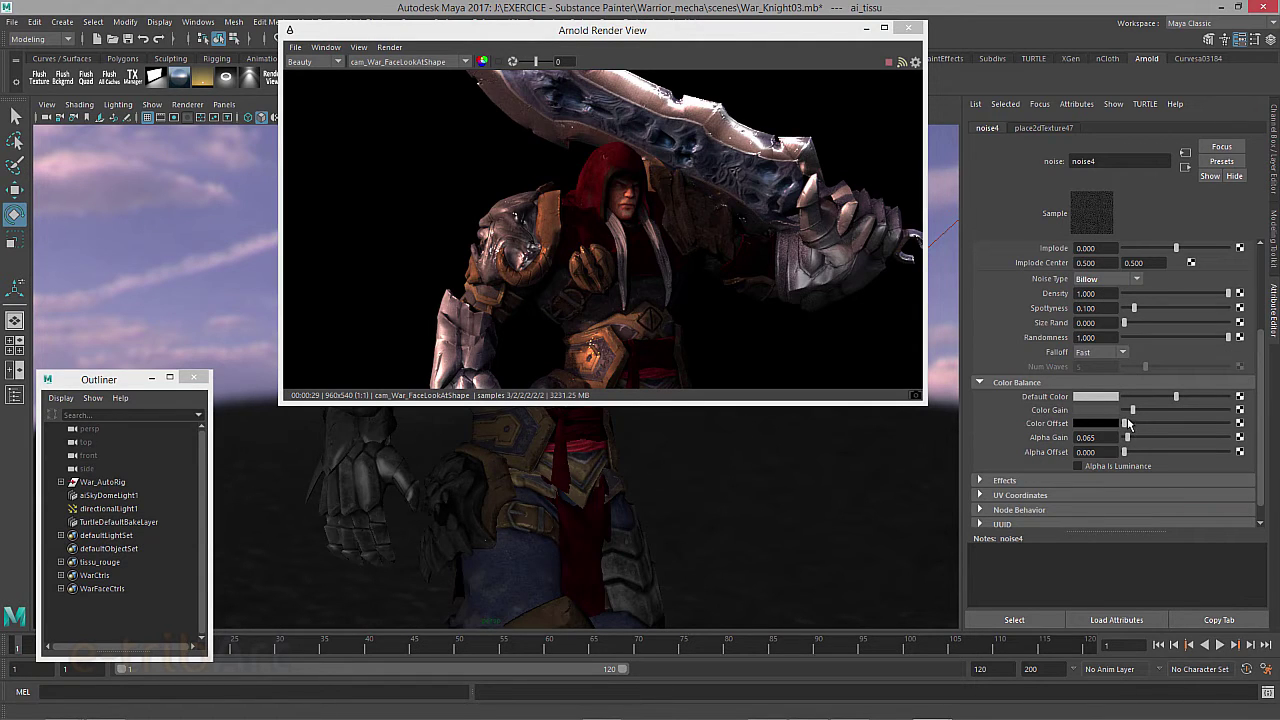
left_click_drag(1134, 410, 1143, 411)
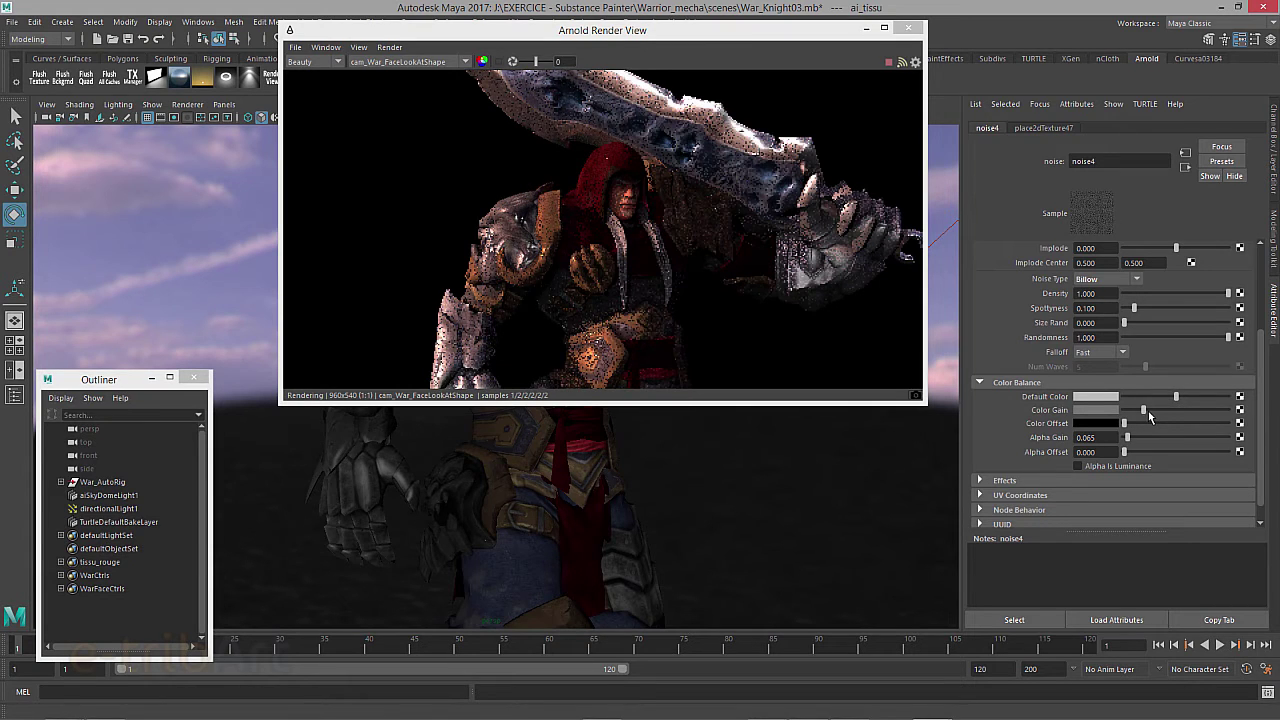
left_click_drag(1143, 411, 1160, 412)
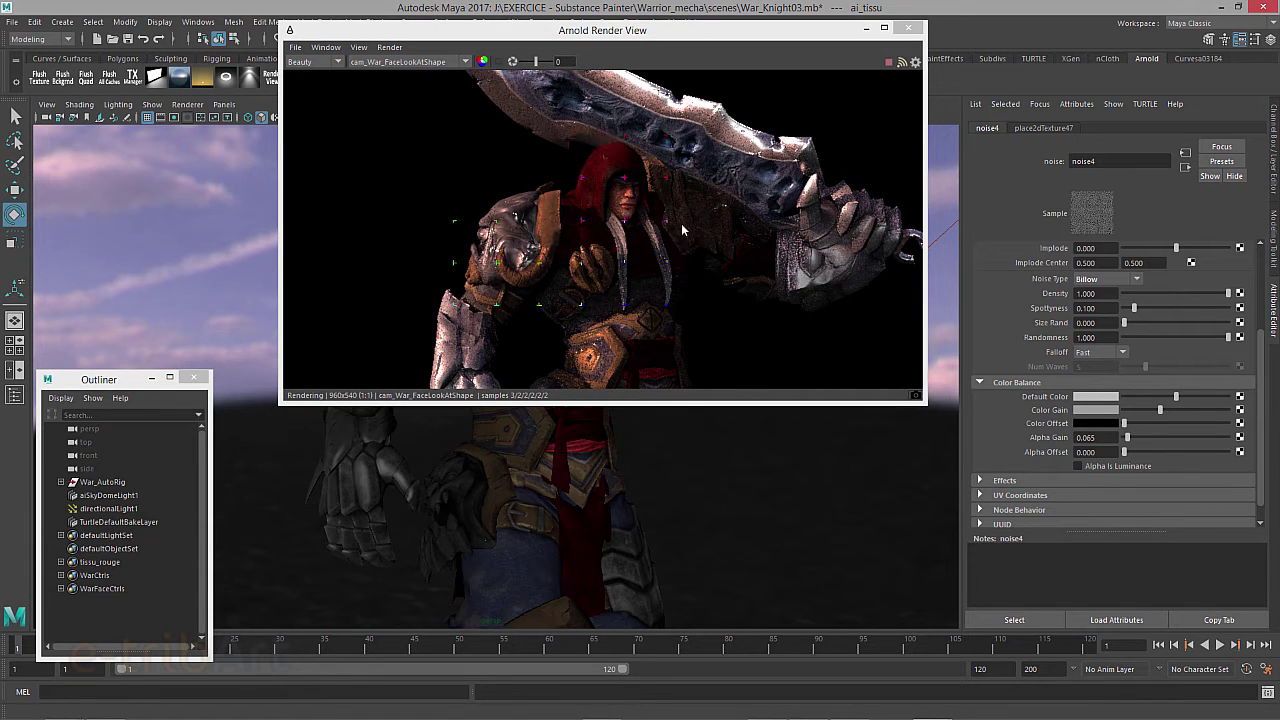
left_click(1136, 414)
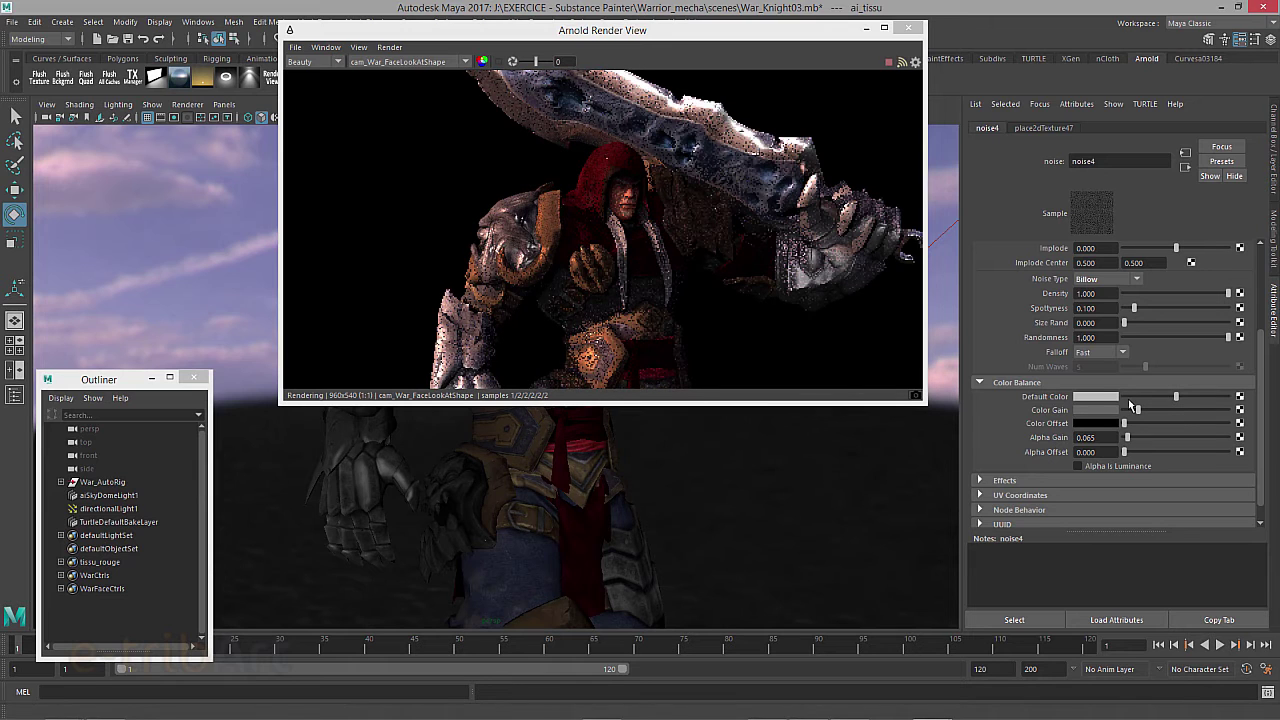
left_click(1134, 411)
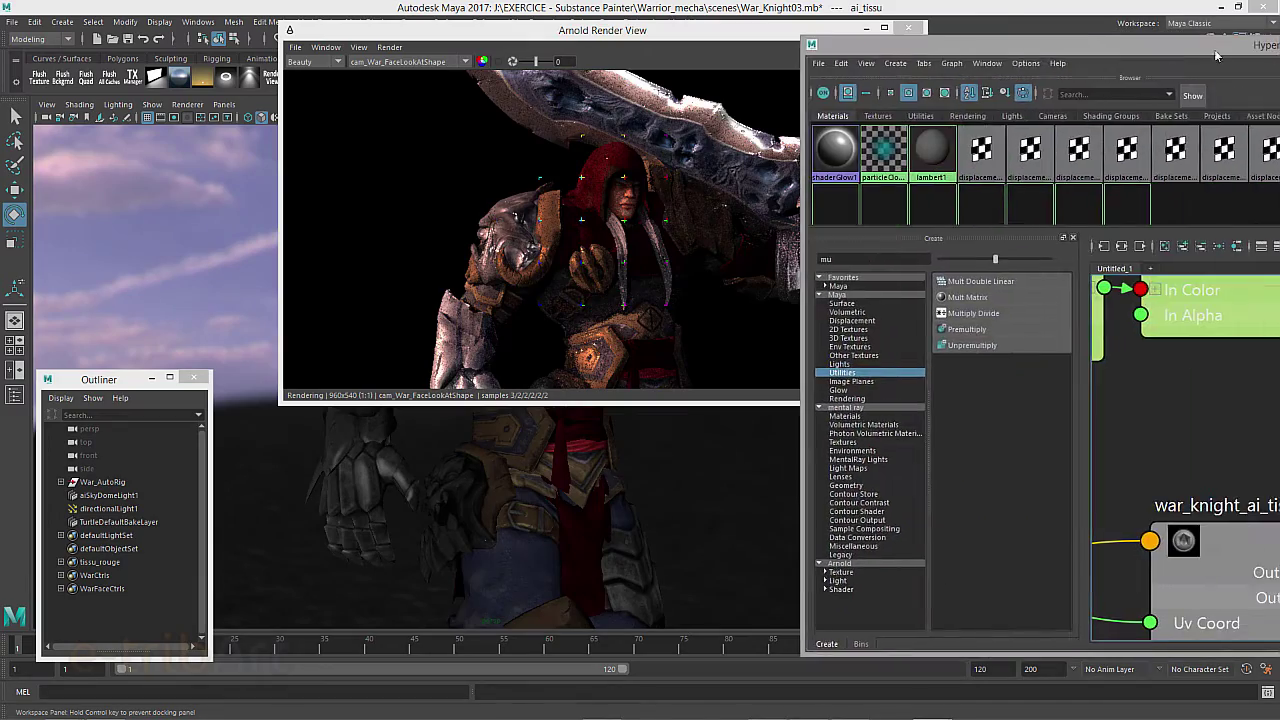
Zoom out the Hypershade graph and reposition the ai_tissu and colorCorrect6 nodes
left_click_drag(1214, 49, 610, 44)
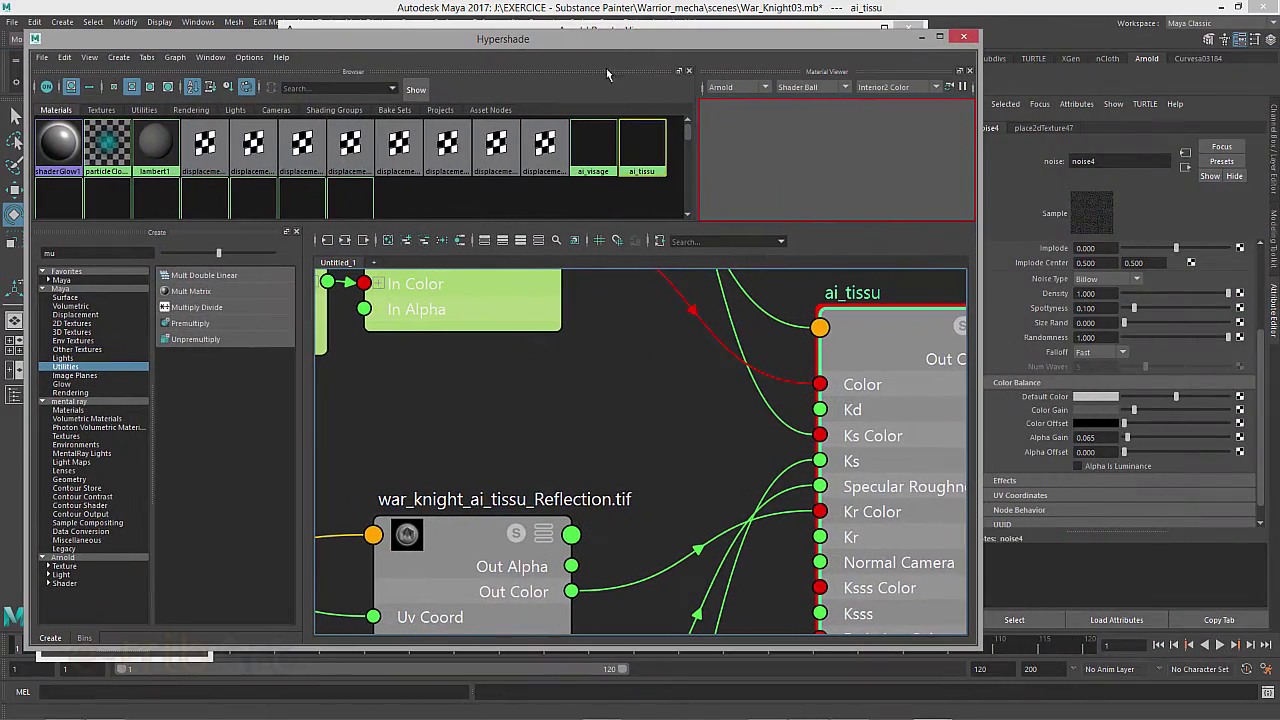
scroll(660, 420, "down", 5)
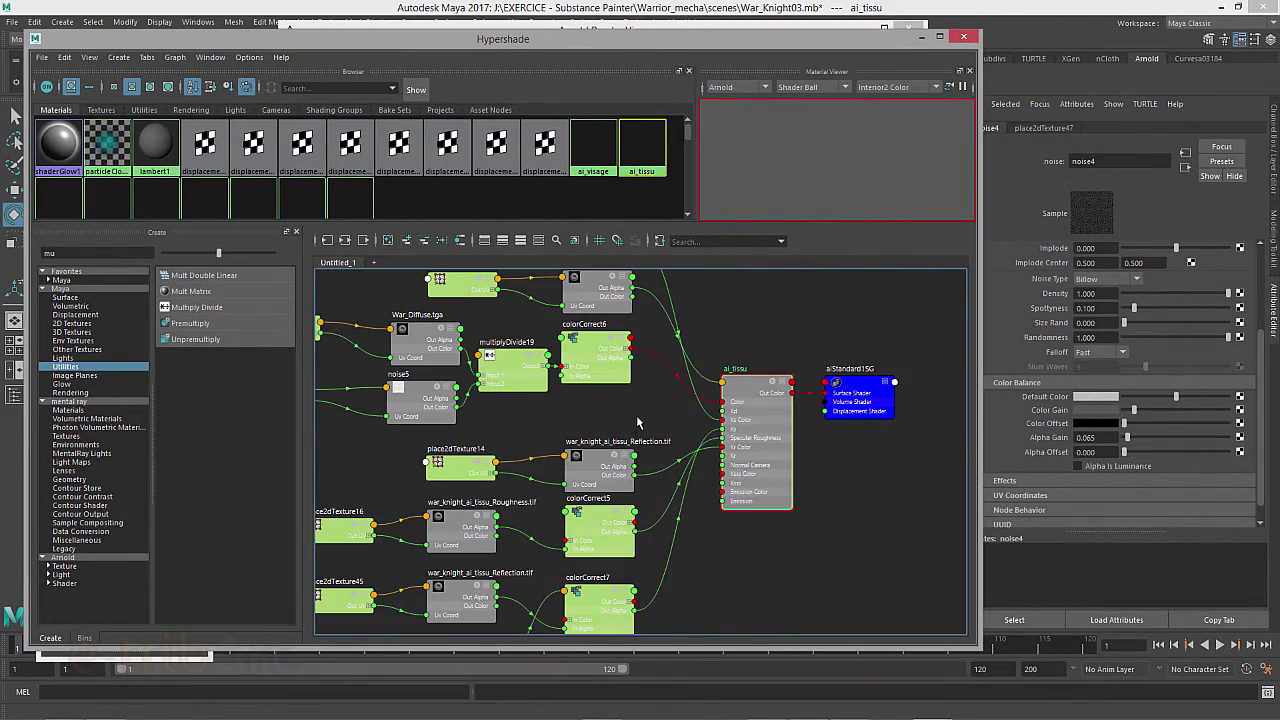
scroll(640, 424, "down", 2)
scroll(760, 432, "down", 1)
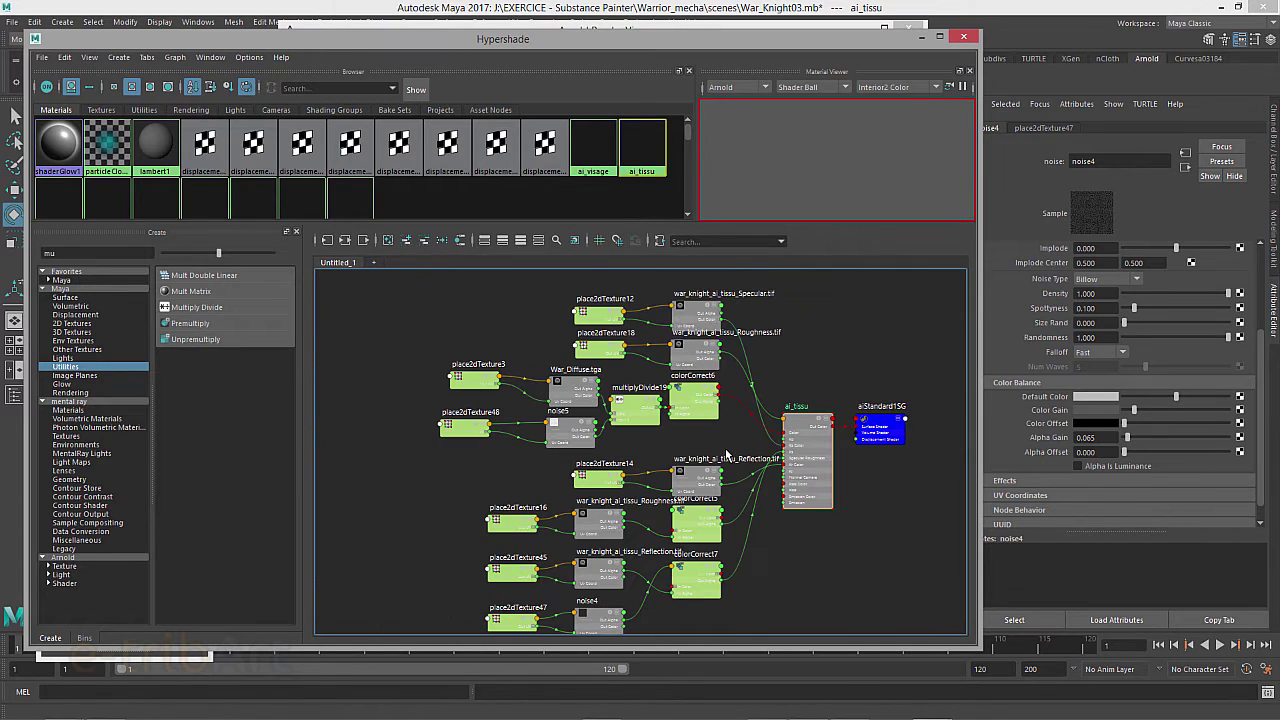
left_click_drag(790, 437, 790, 417)
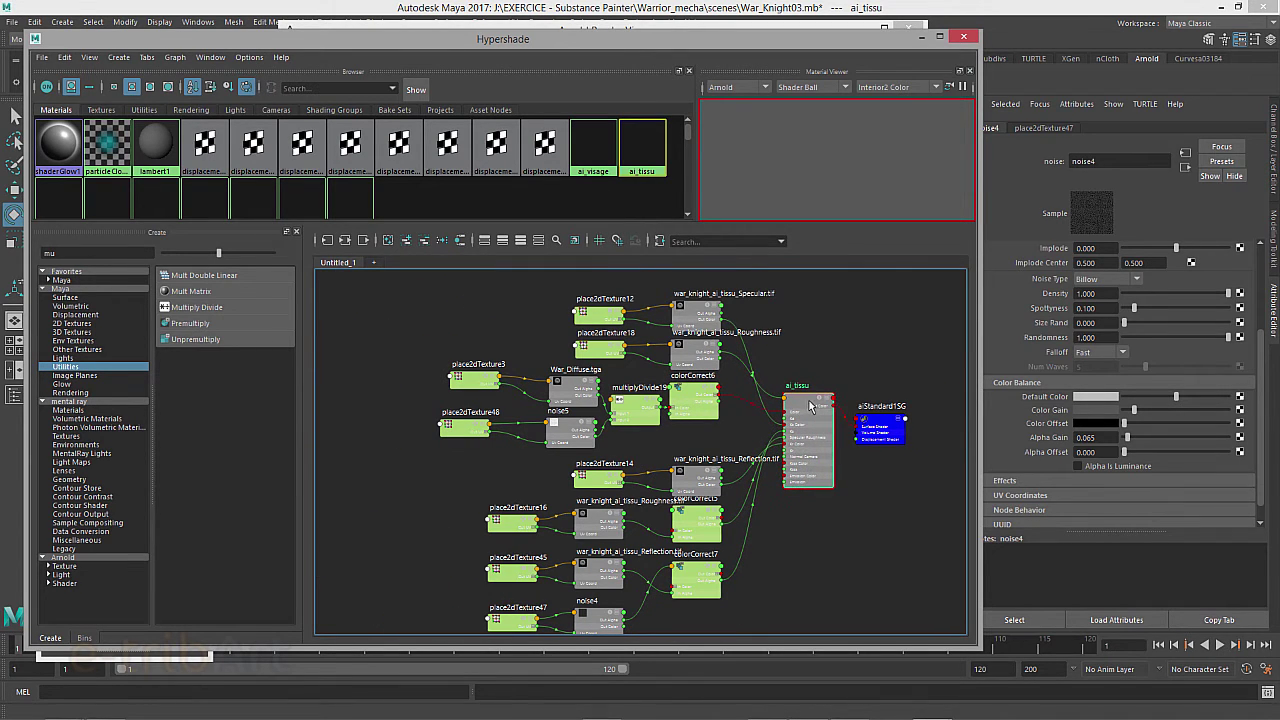
left_click_drag(697, 408, 711, 415)
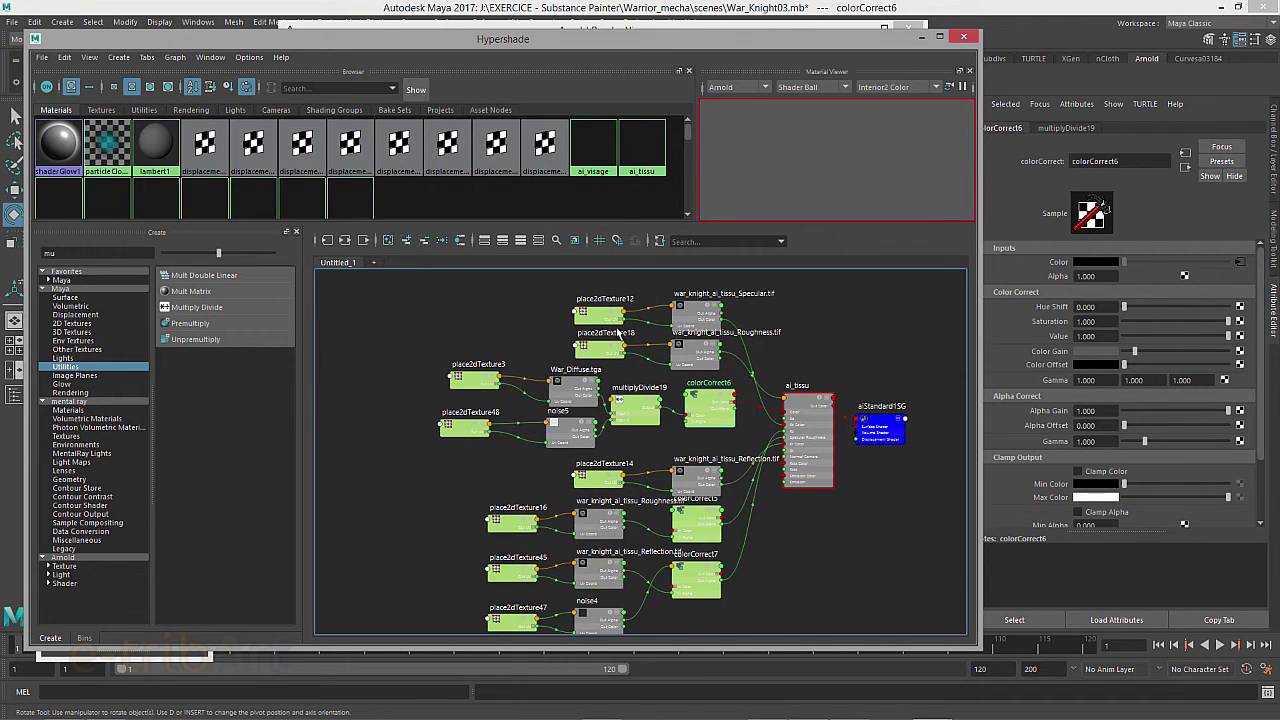
Move the specular and roughness textures with place2dTexture12/18 up, and select the diffuse chain
left_click(607, 318)
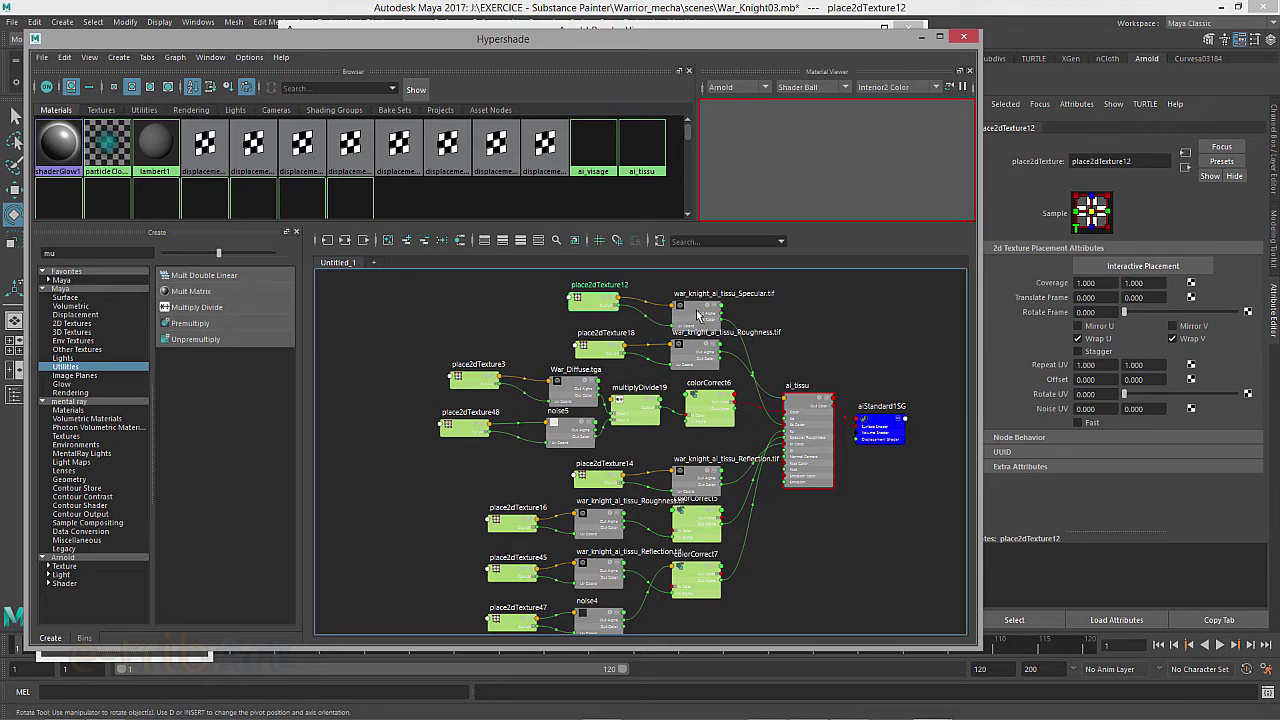
left_click_drag(700, 314, 697, 300, "shift")
left_click_drag(614, 350, 605, 336)
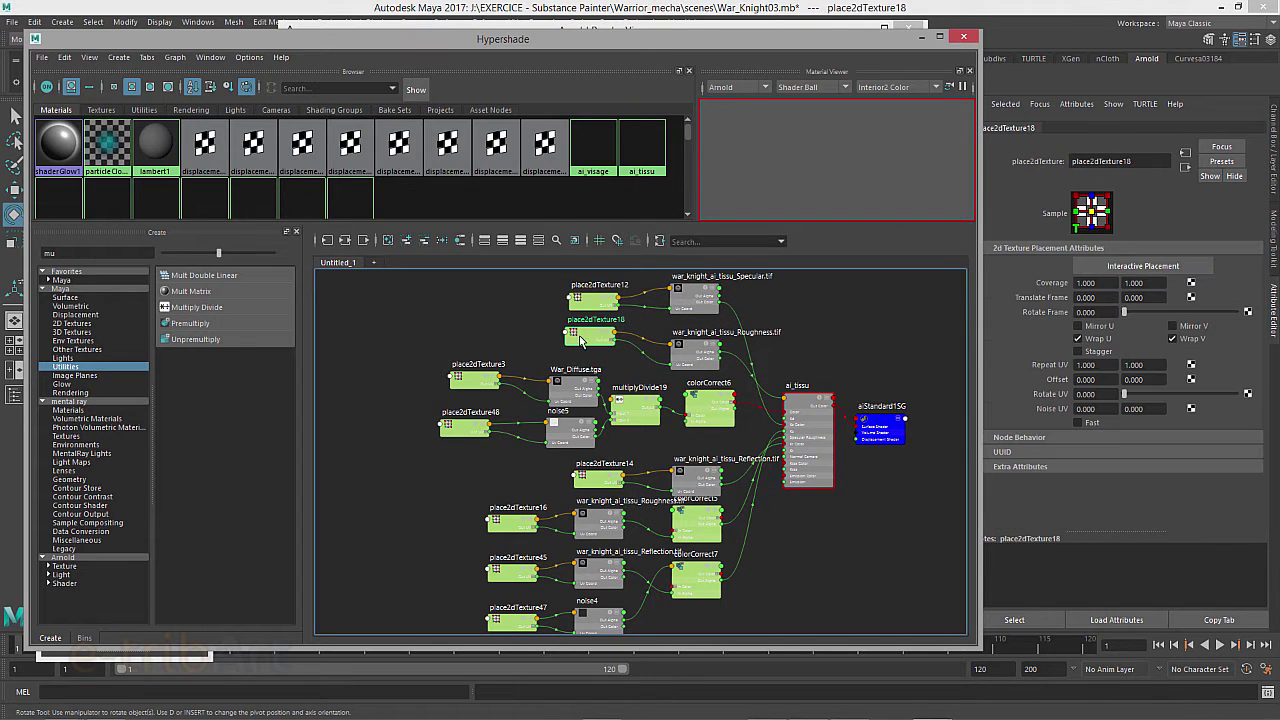
left_click_drag(703, 370, 695, 360)
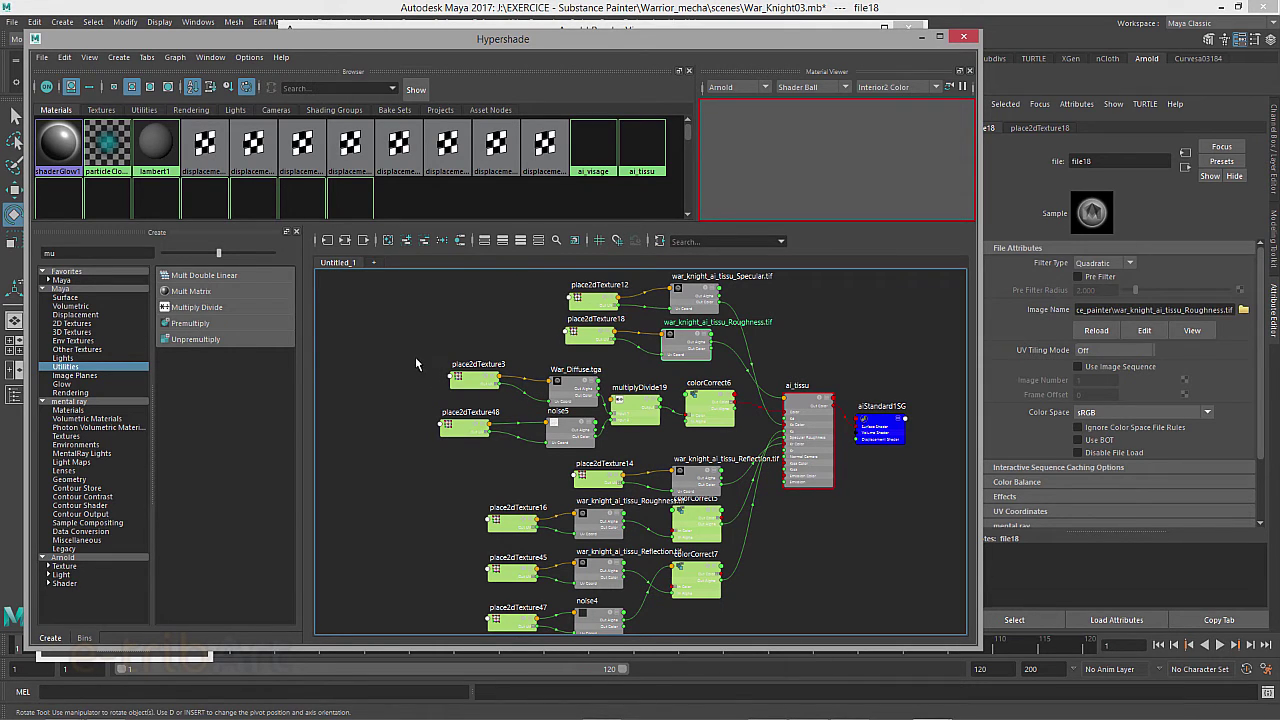
left_click_drag(424, 362, 756, 458)
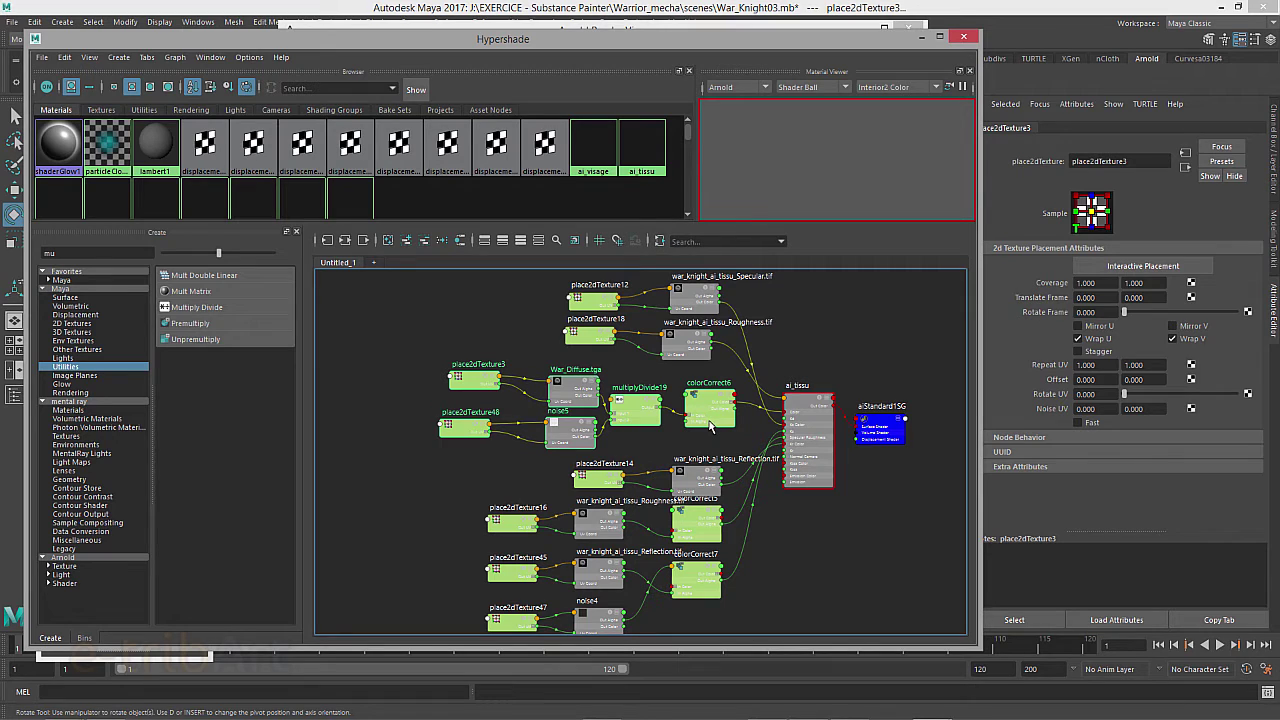
left_click(41, 58)
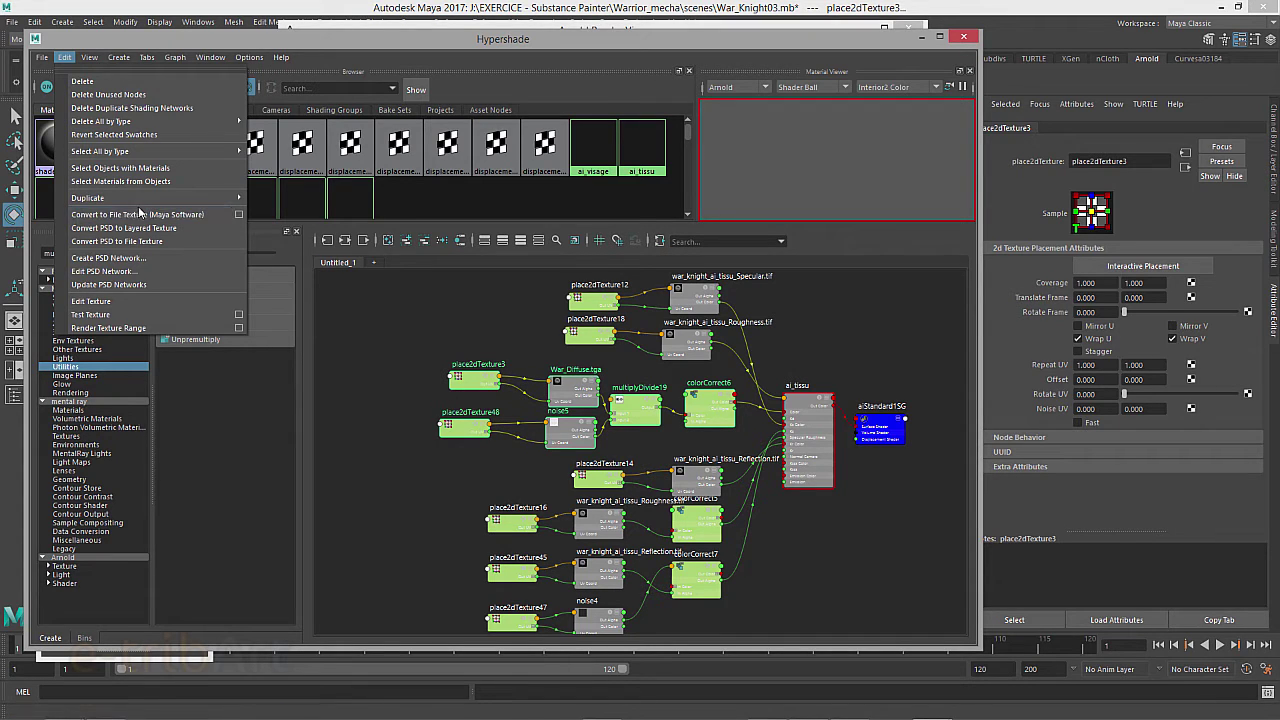
Dismiss the menu and move the Hypershade aside to reveal the viewport and Arnold Render View
left_click(590, 45)
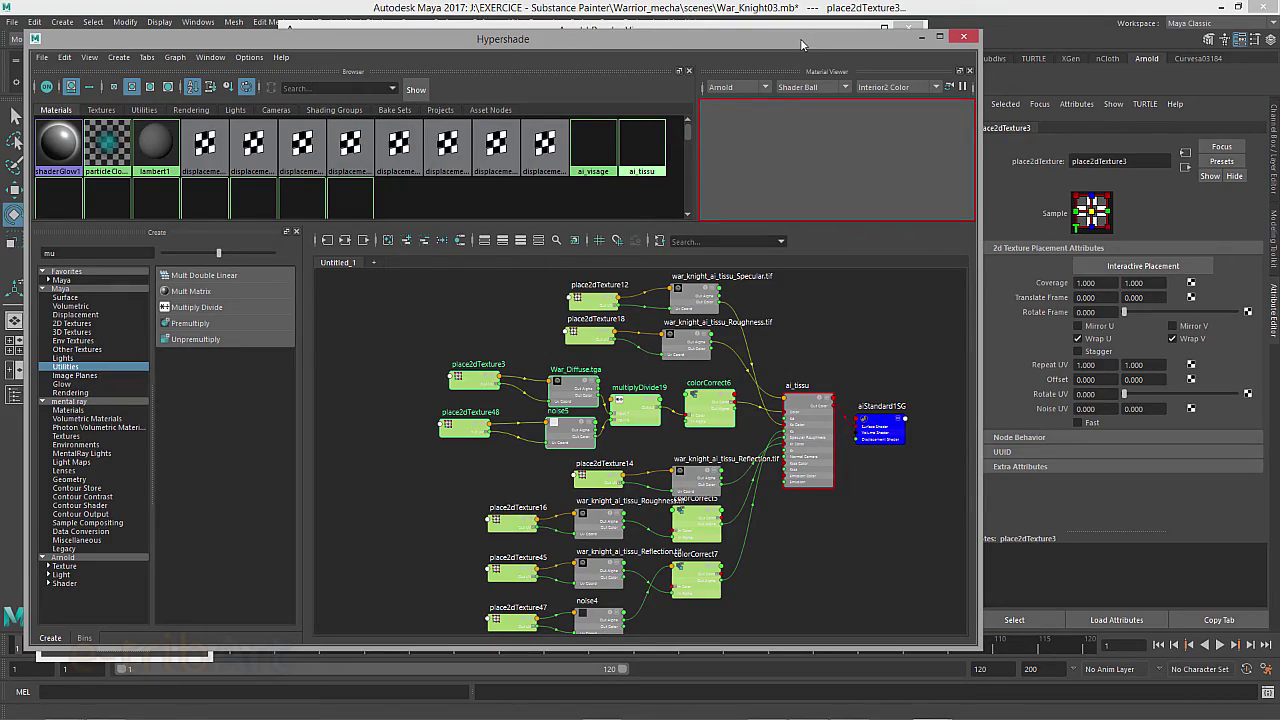
mouse_move(801, 44)
left_mouse_down()
mouse_move(1041, 127)
mouse_move(1252, 82)
left_mouse_up()
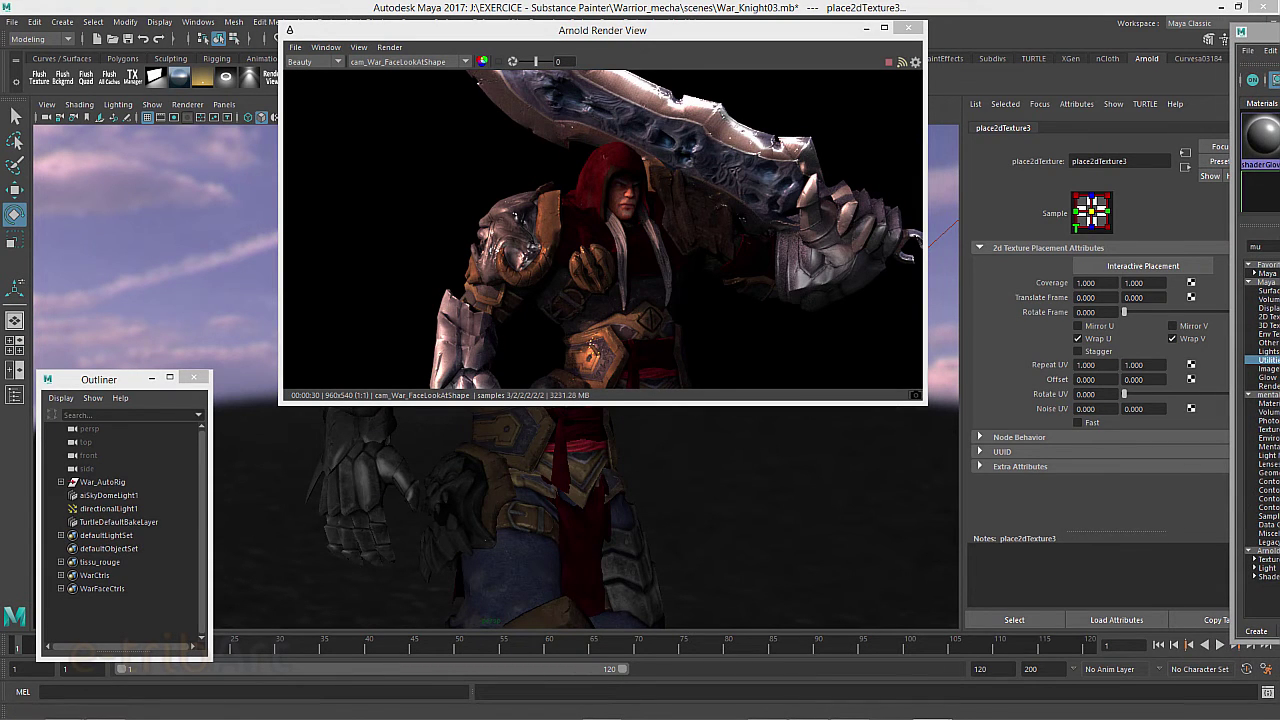
Show ai_tissu's Reflection section and raise Reflection Weight from 0.013 to about 0.032
left_click(1076, 147)
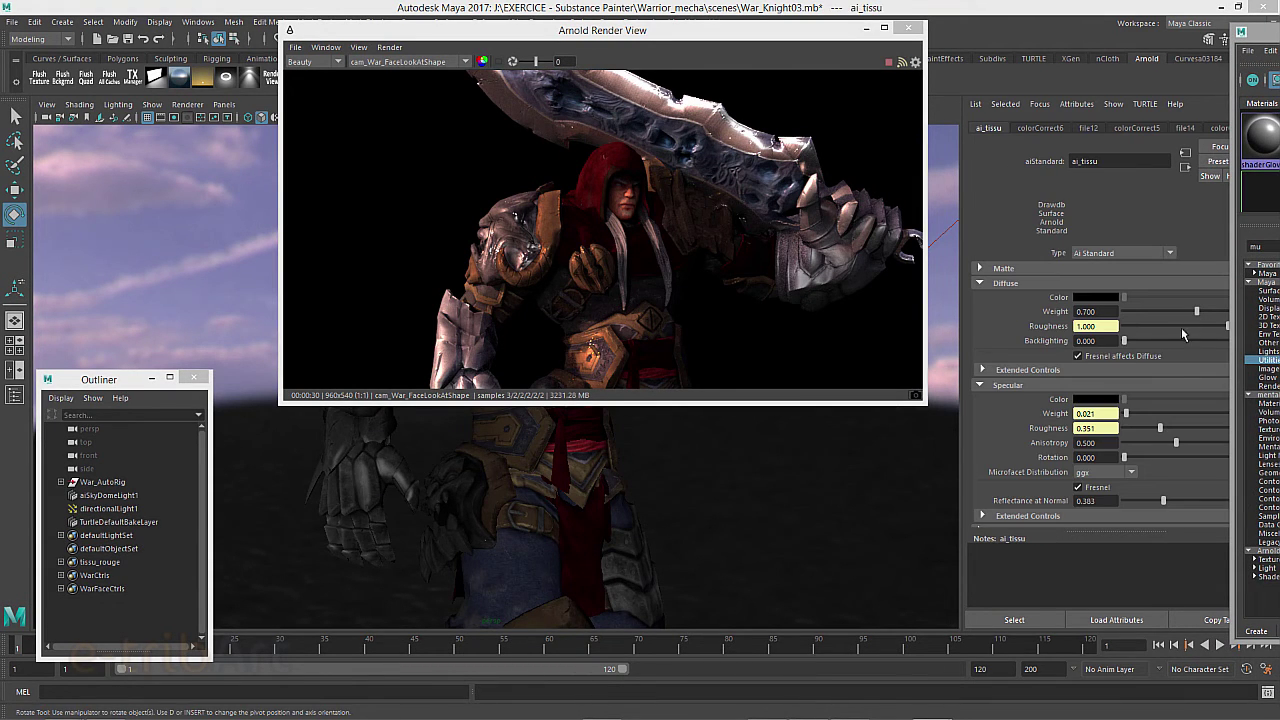
left_click(1270, 43)
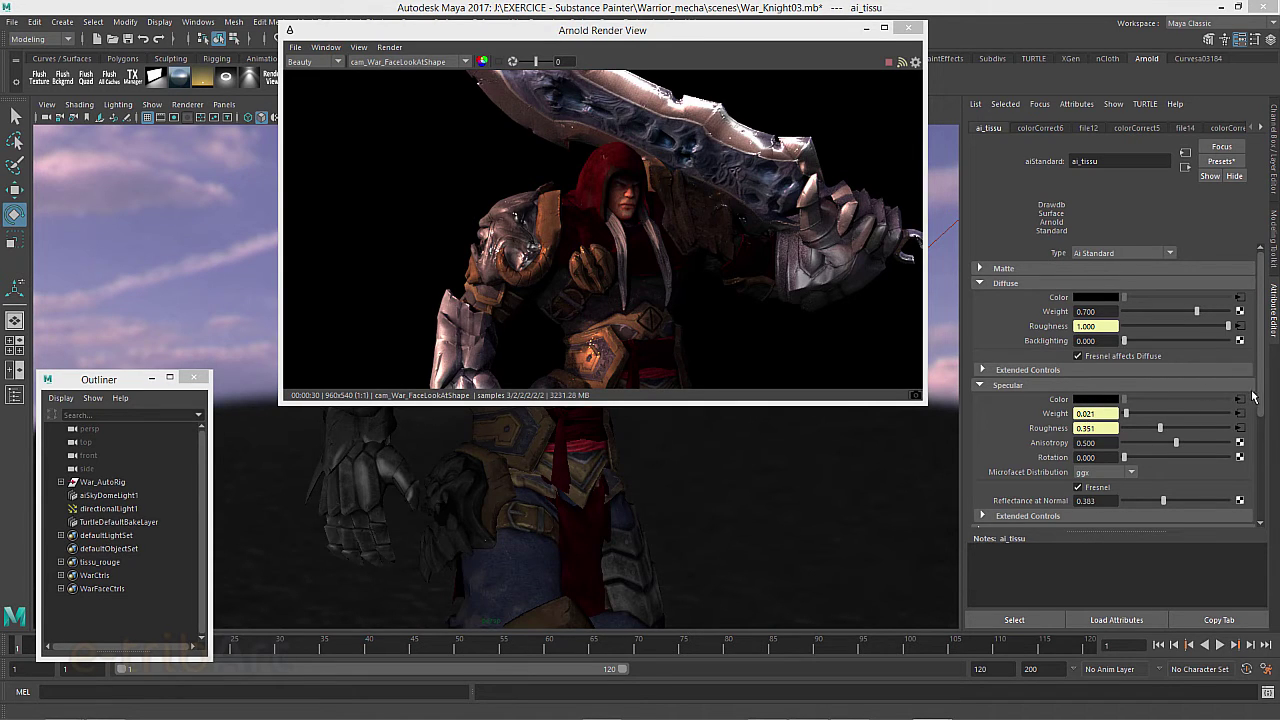
left_click_drag(1261, 404, 1262, 470)
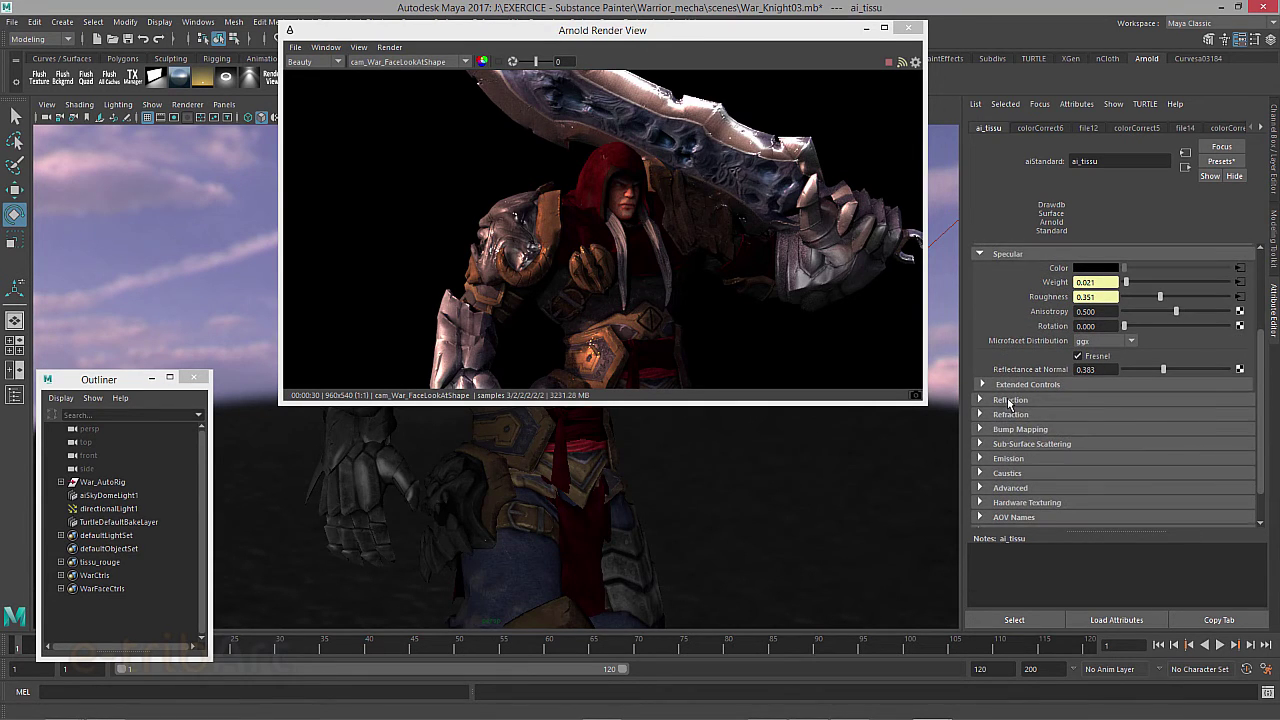
left_click(1010, 400)
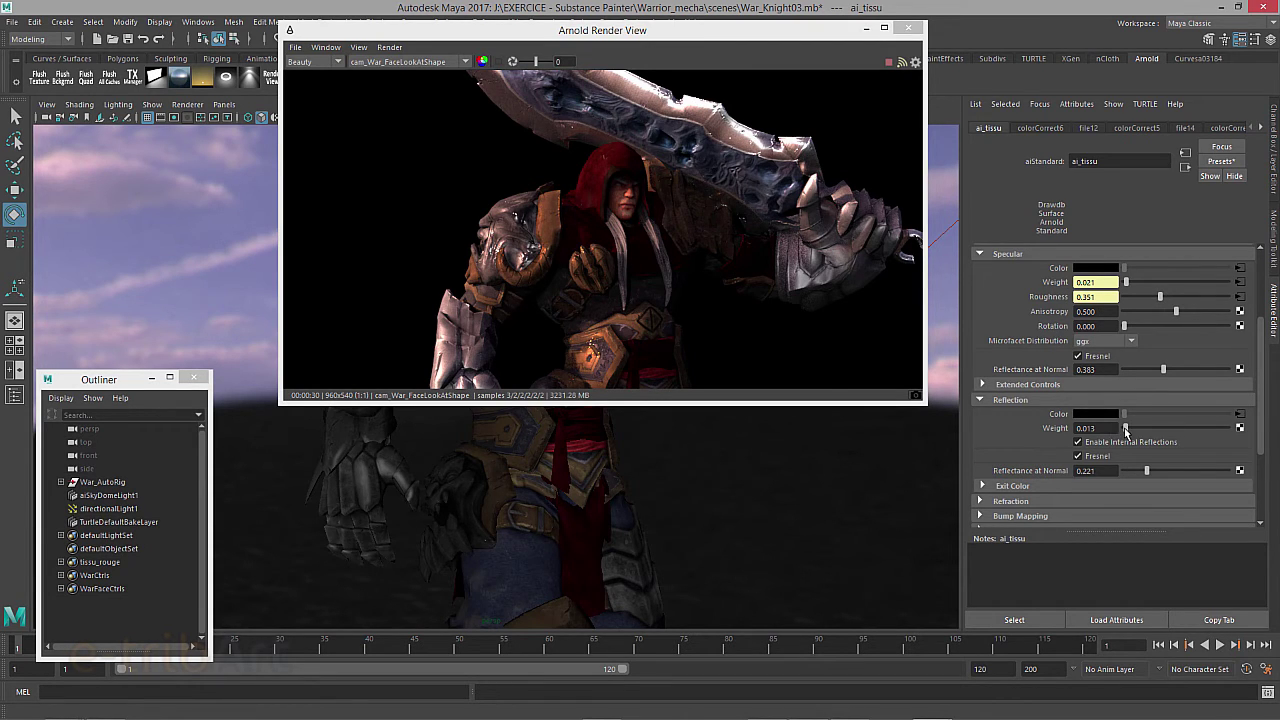
left_click_drag(1124, 428, 1177, 426)
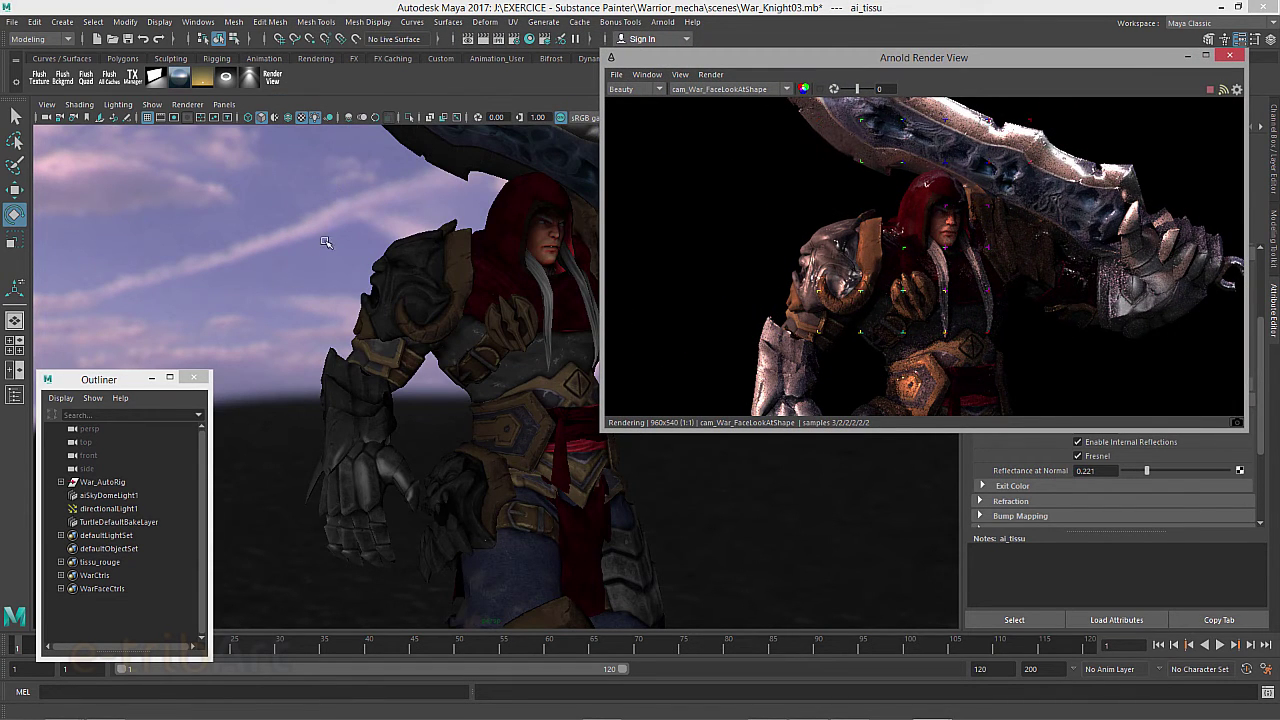
Test ai_tissu's Reflectance at Normal at 0 and 1 in the preview, settling near 0.227
left_click_drag(222, 286, 365, 286, "alt")
left_click_drag(960, 62, 614, 84)
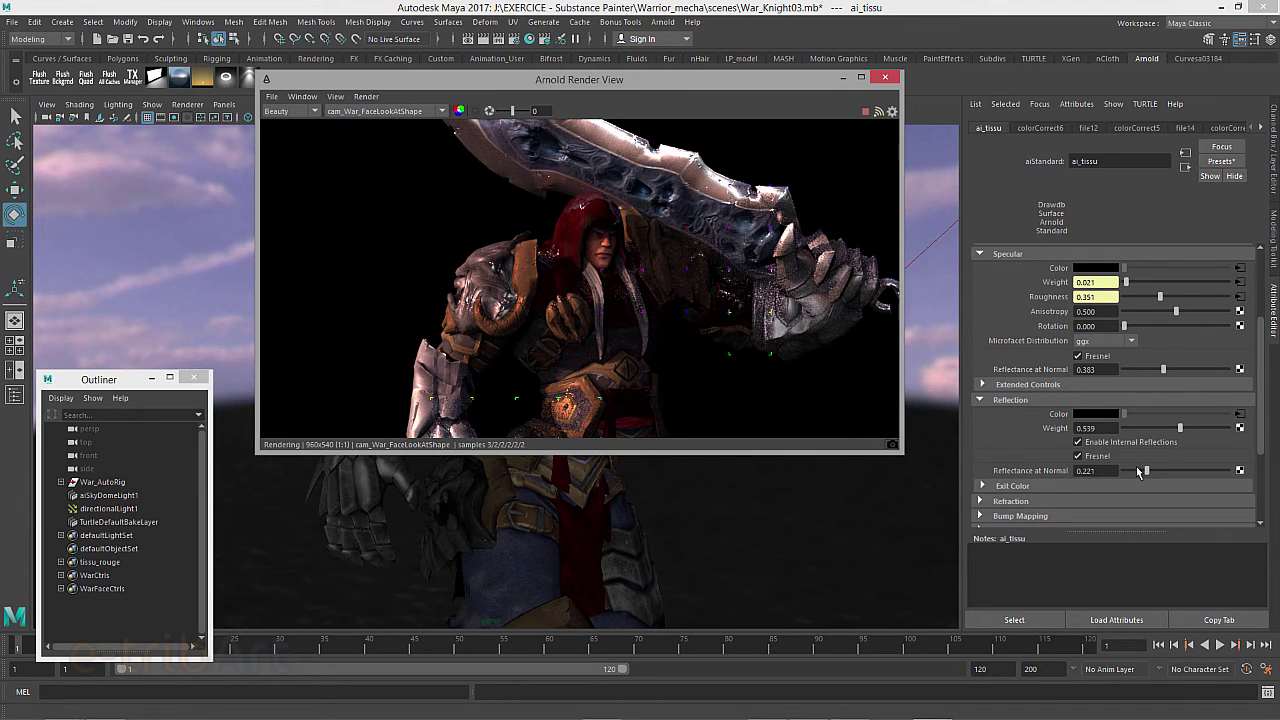
left_click_drag(1147, 471, 1123, 477)
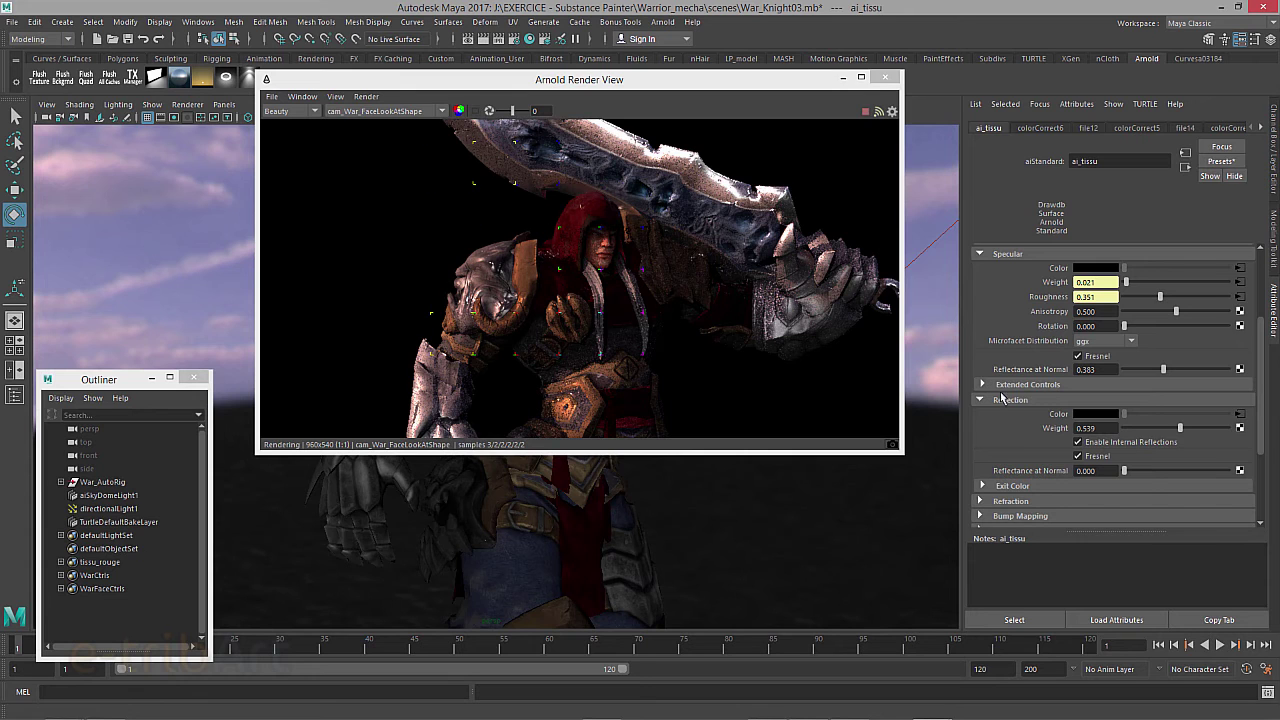
left_click_drag(1150, 469, 1219, 466)
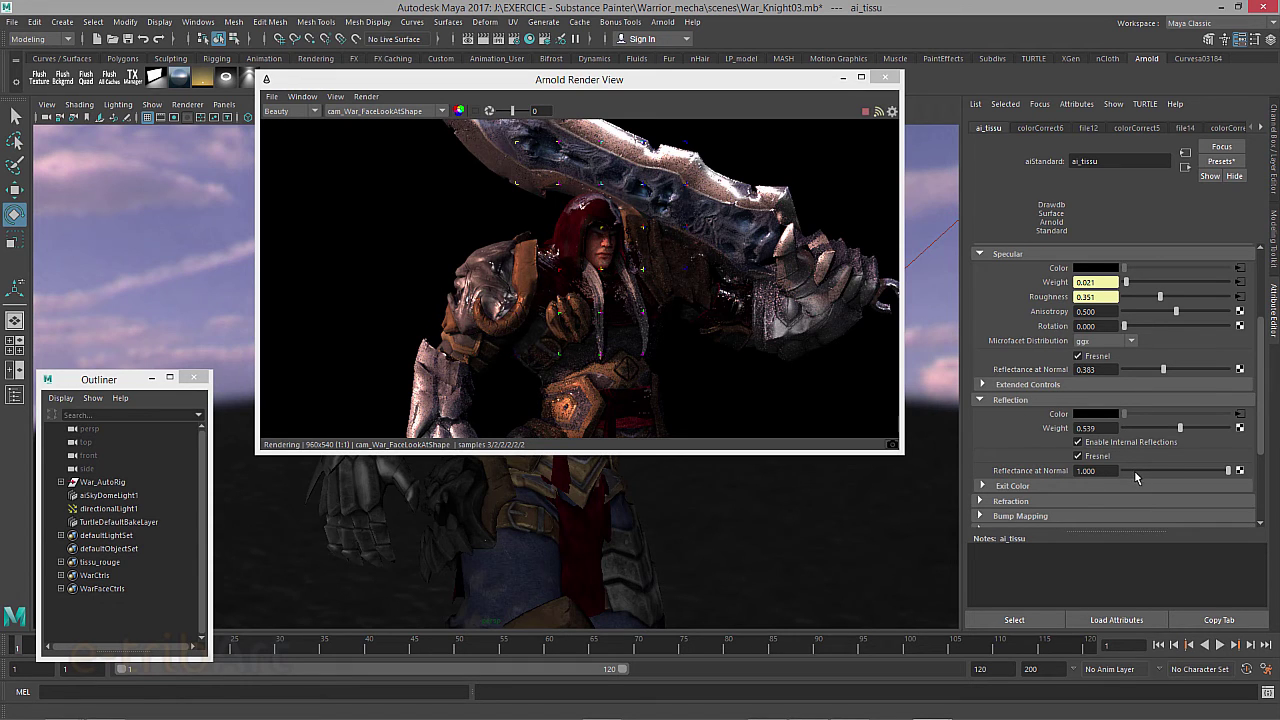
left_click_drag(1134, 470, 1146, 472)
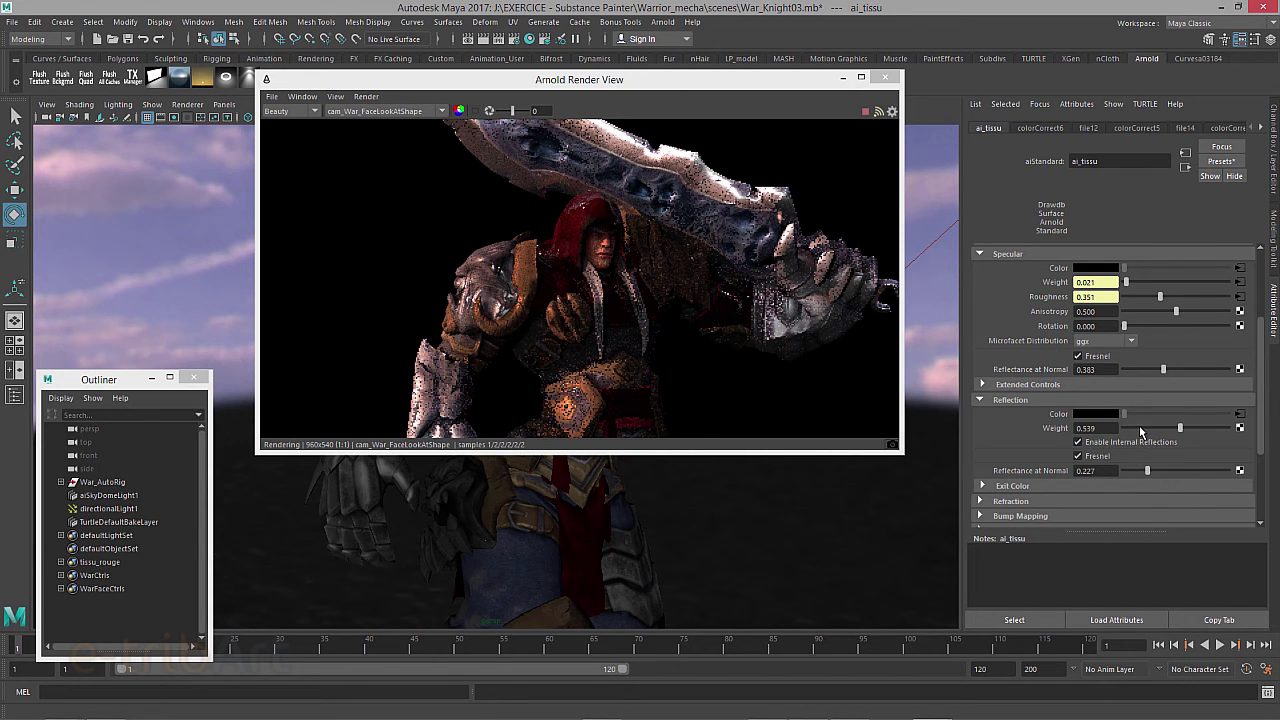
Set Reflectance at Normal to exactly 0.100 and lower Reflection Weight to 0.092
left_click_drag(1140, 473, 1145, 428)
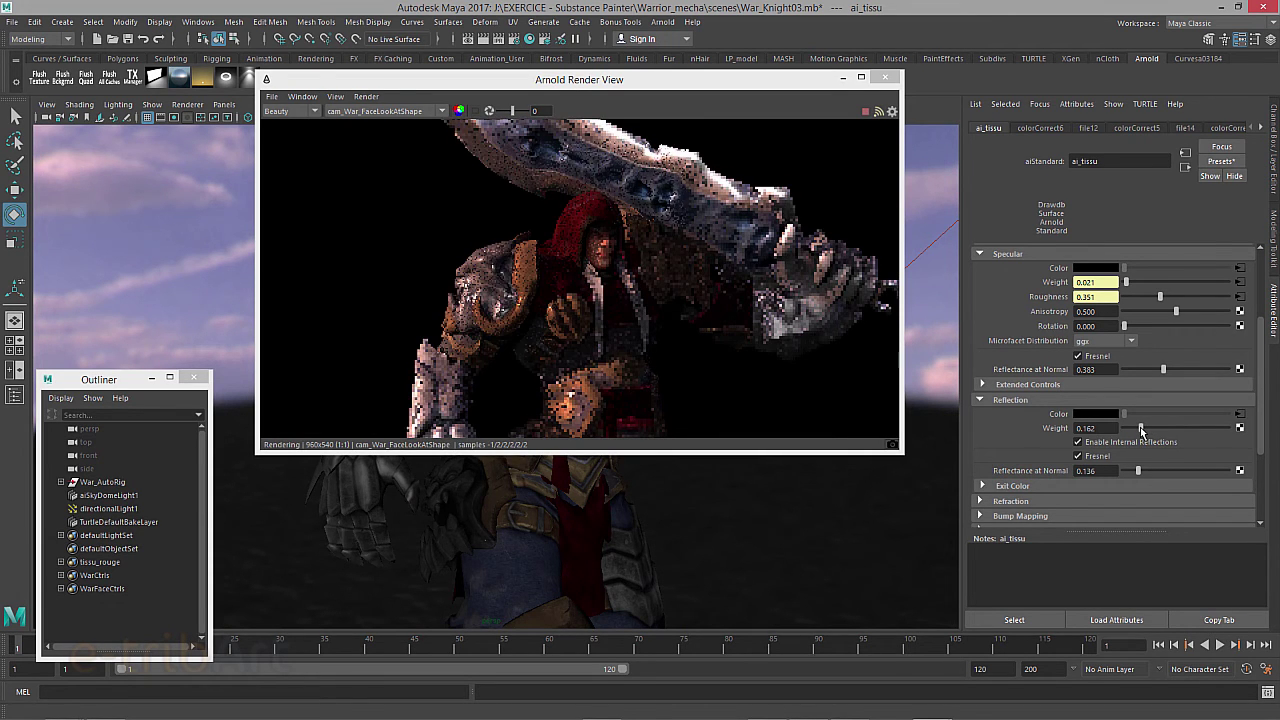
left_click_drag(1145, 428, 1133, 428)
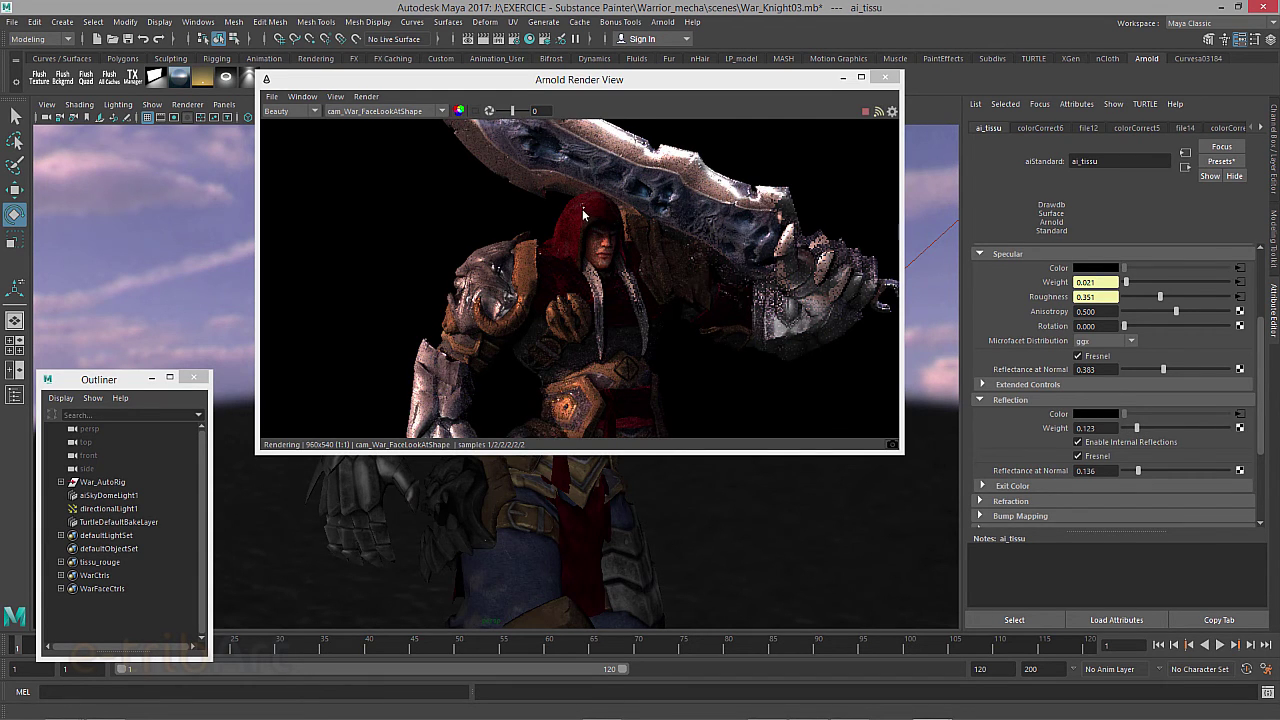
left_click_drag(1138, 470, 1132, 471)
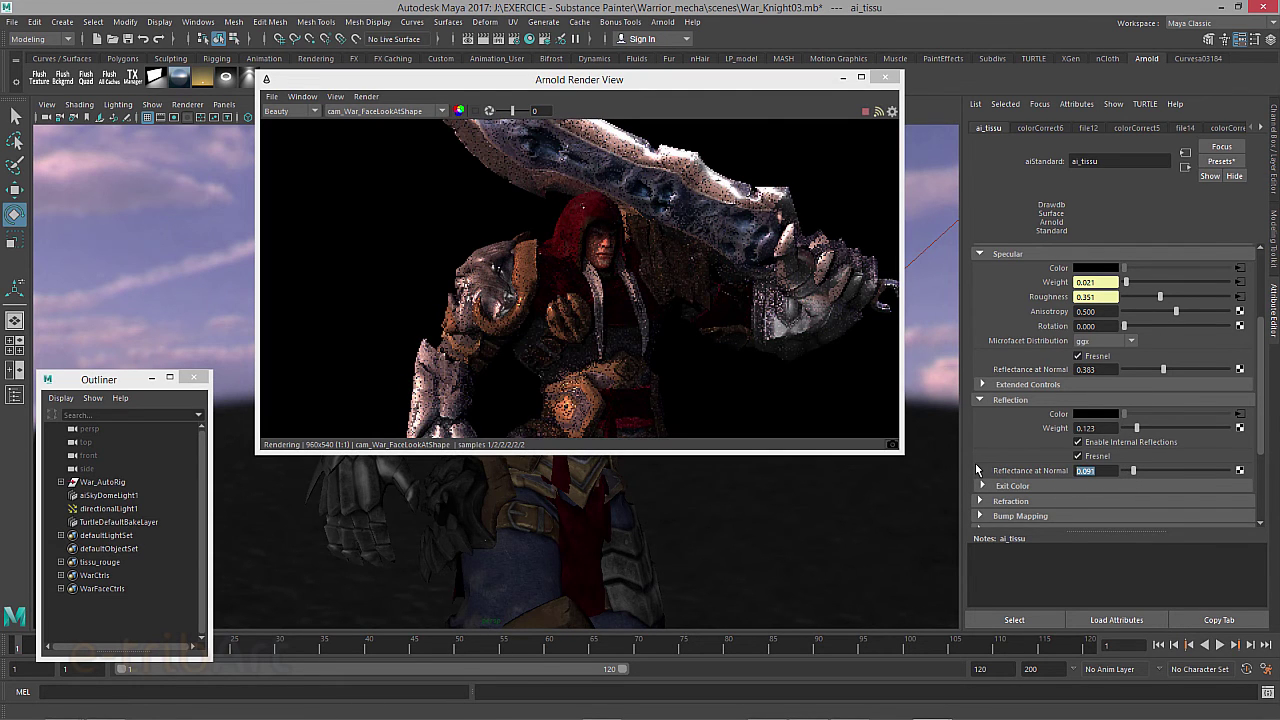
double_click(1088, 470)
type("0.1")
key("Return")
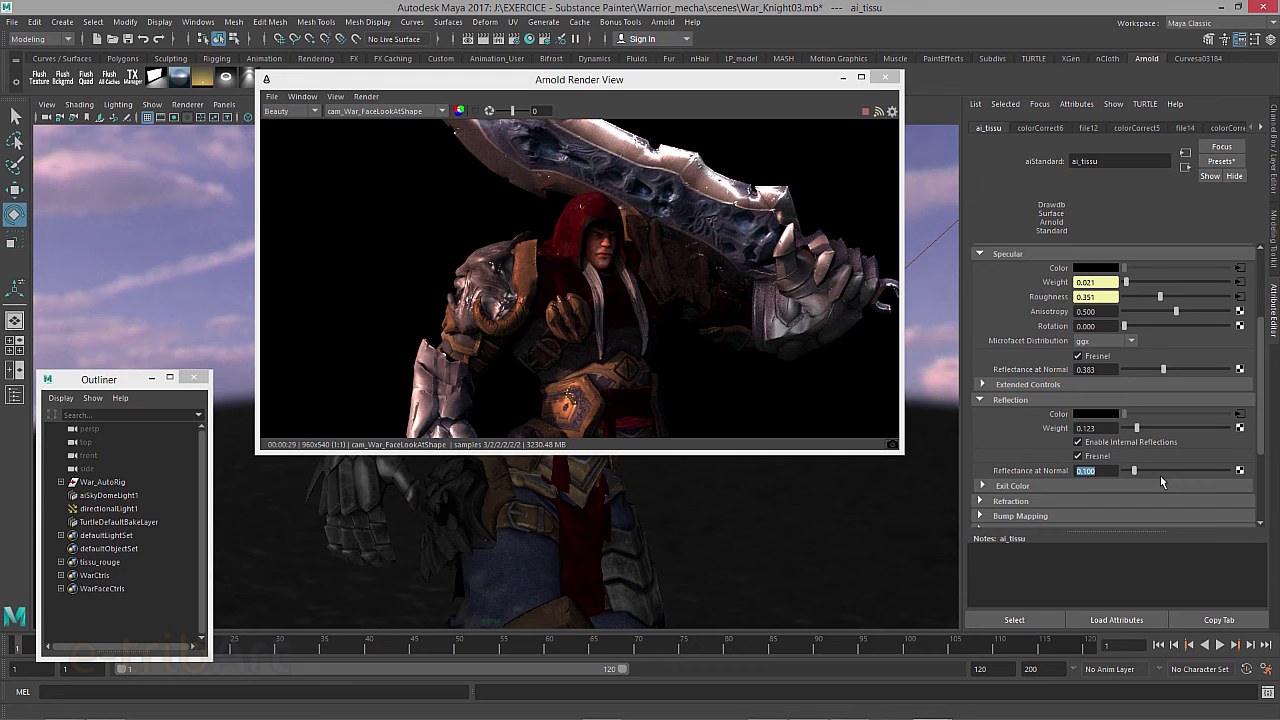
left_click_drag(1124, 430, 1129, 432)
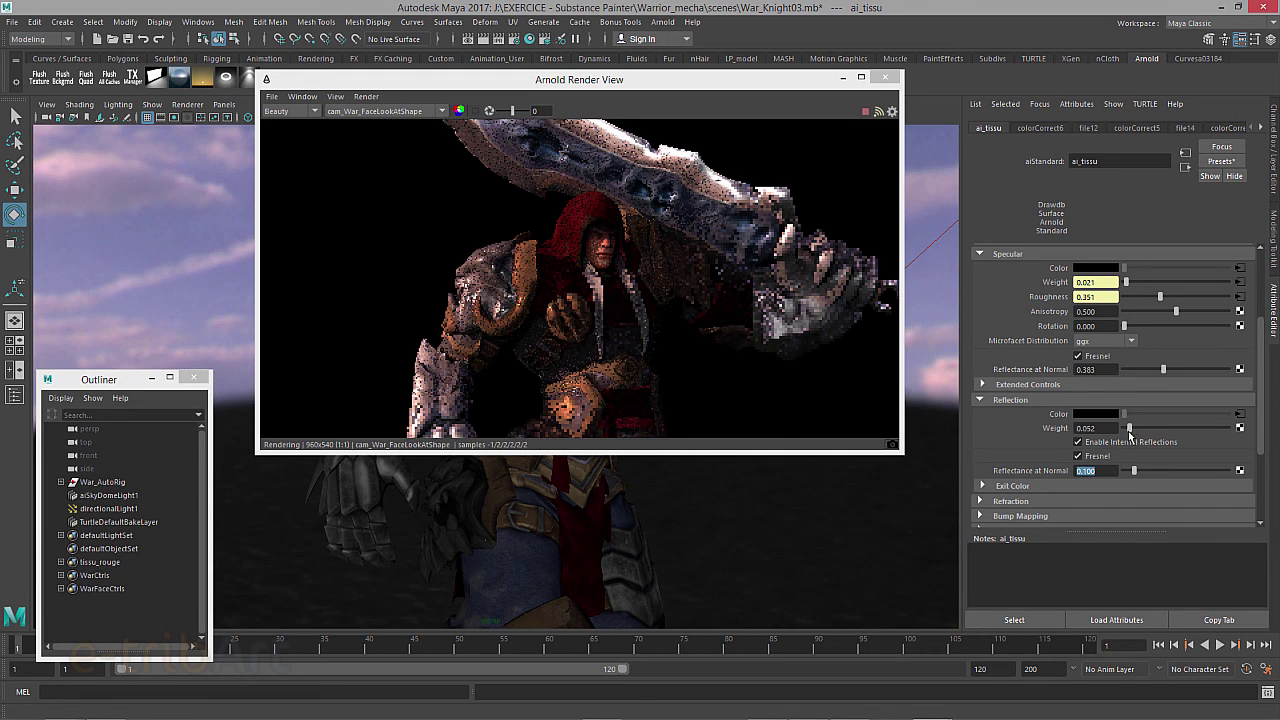